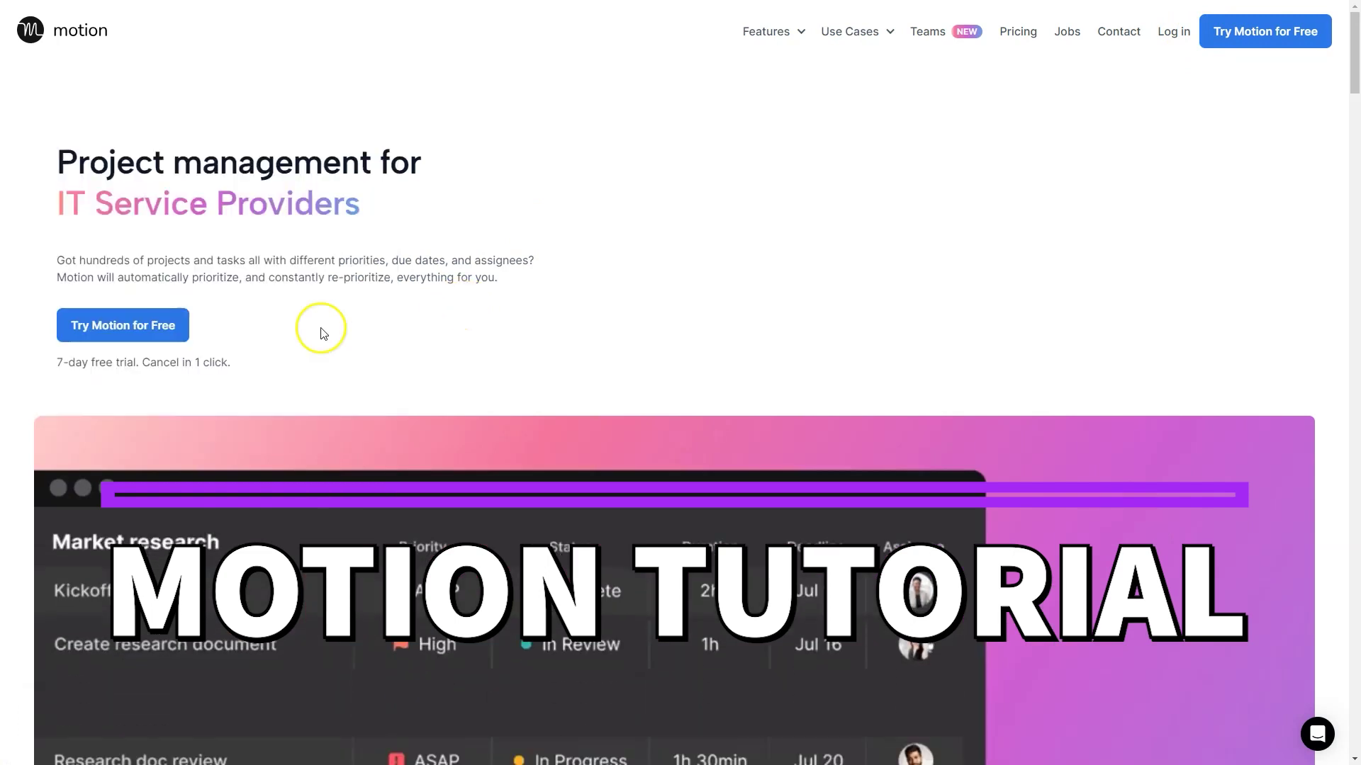
Sign up for Motion's free trial and start the 7-day trial billed monthly.
click(165, 337)
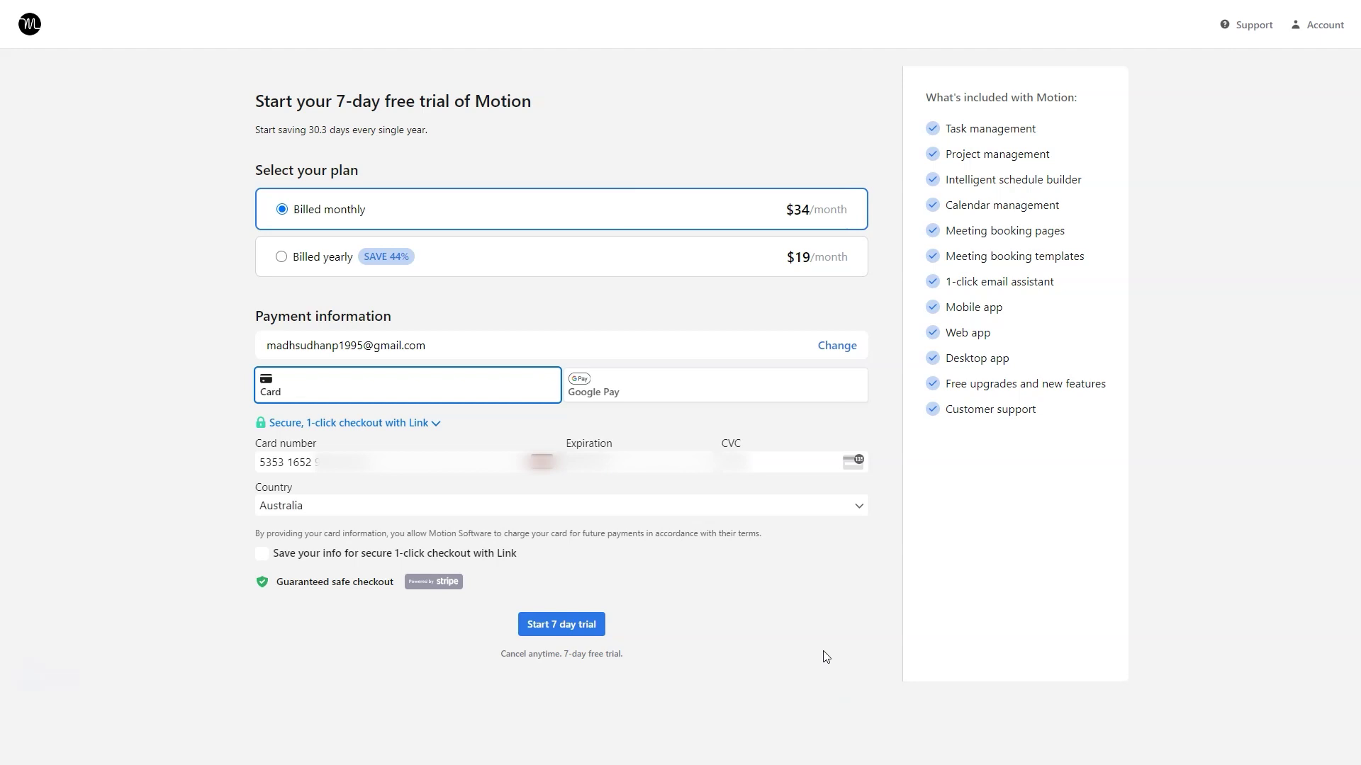
click(594, 621)
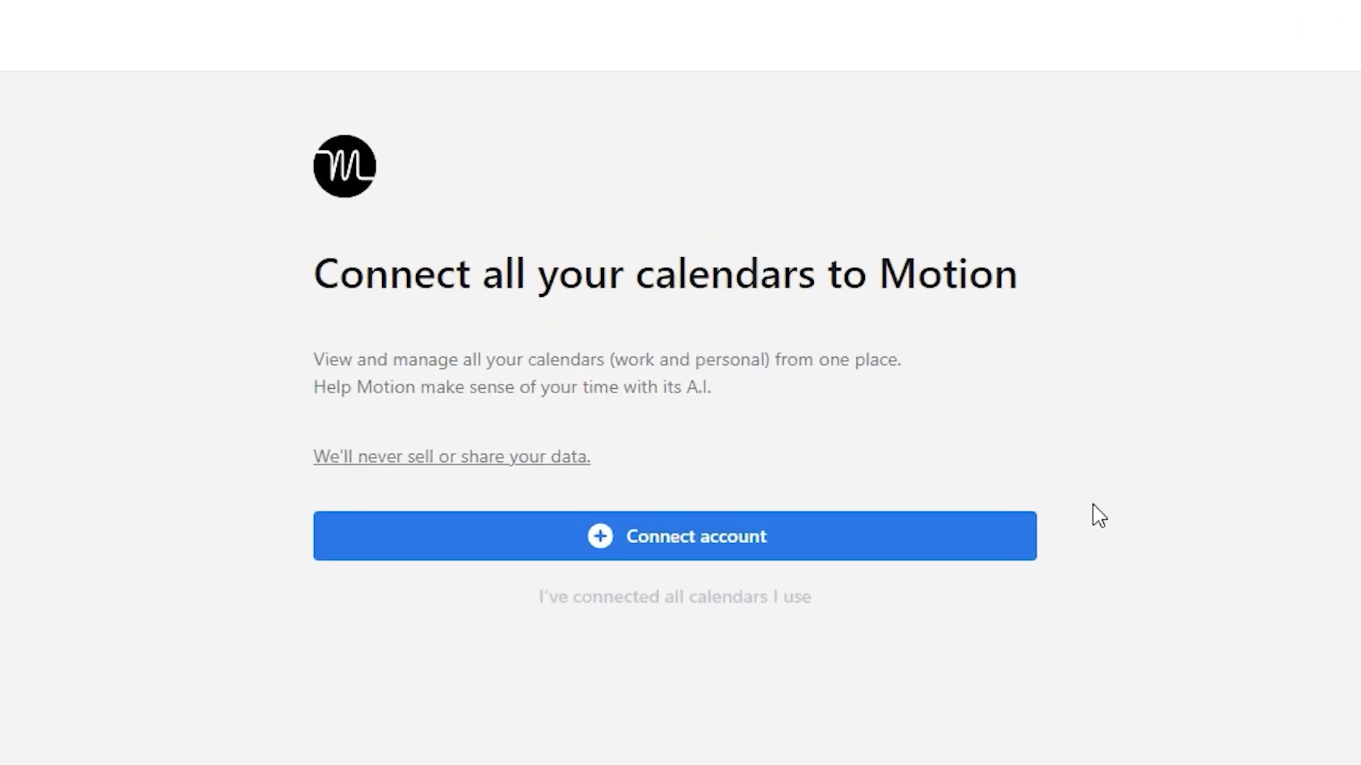
Connect the Google account and set its calendar as the main calendar.
click(841, 535)
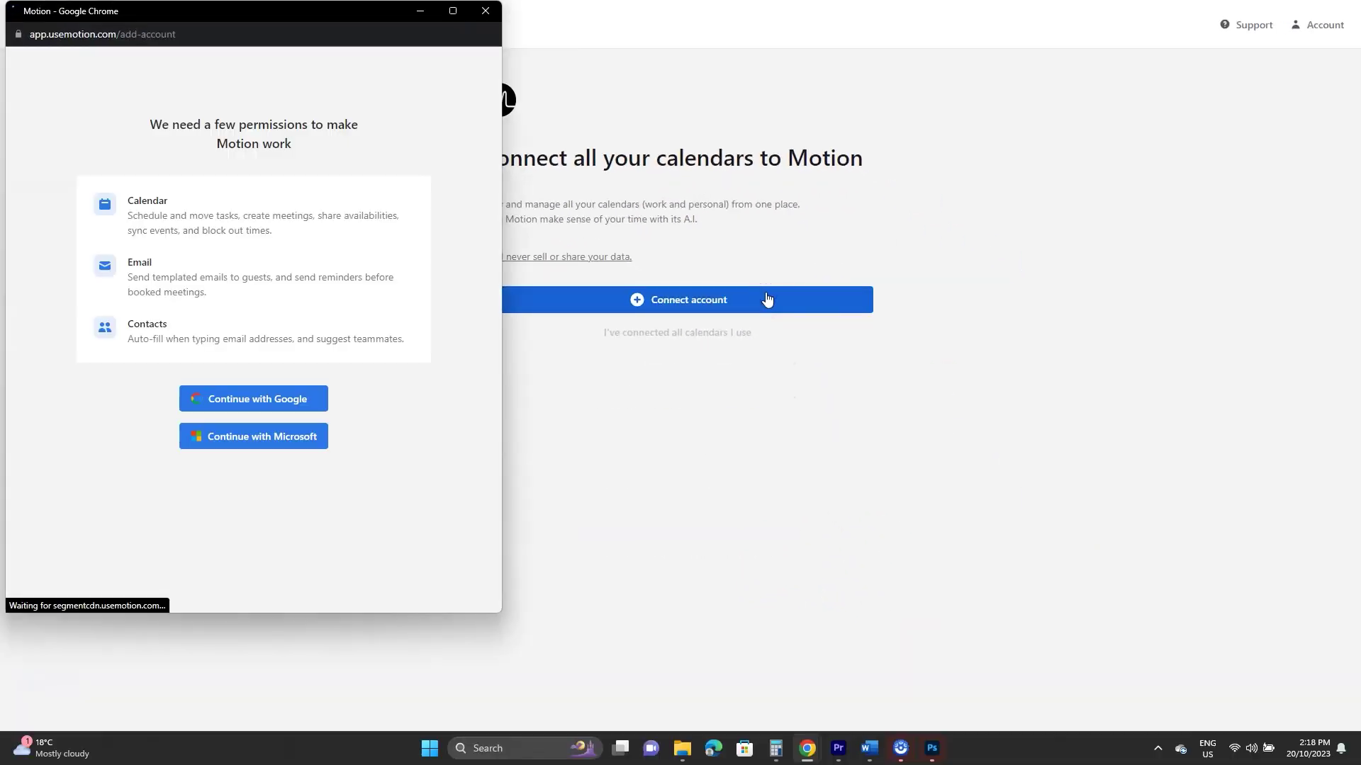
click(310, 391)
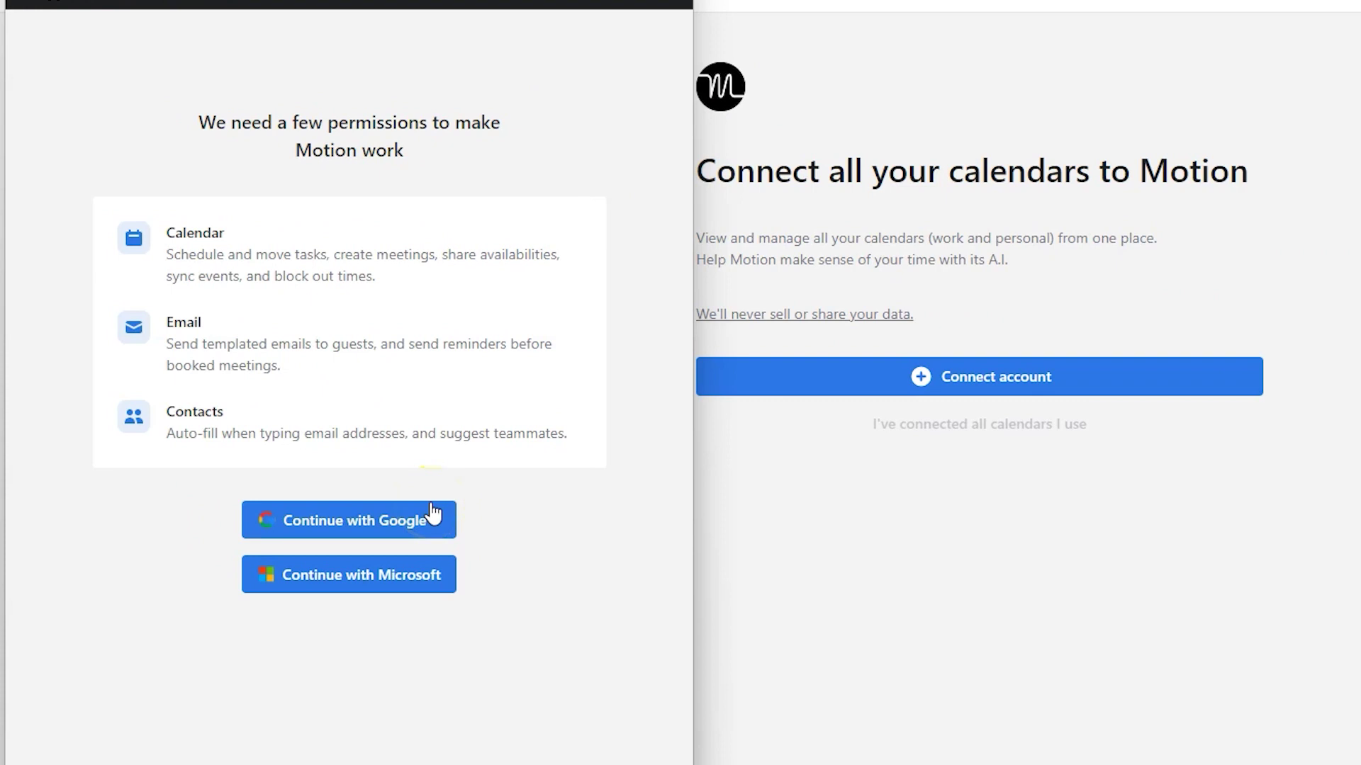
click(367, 650)
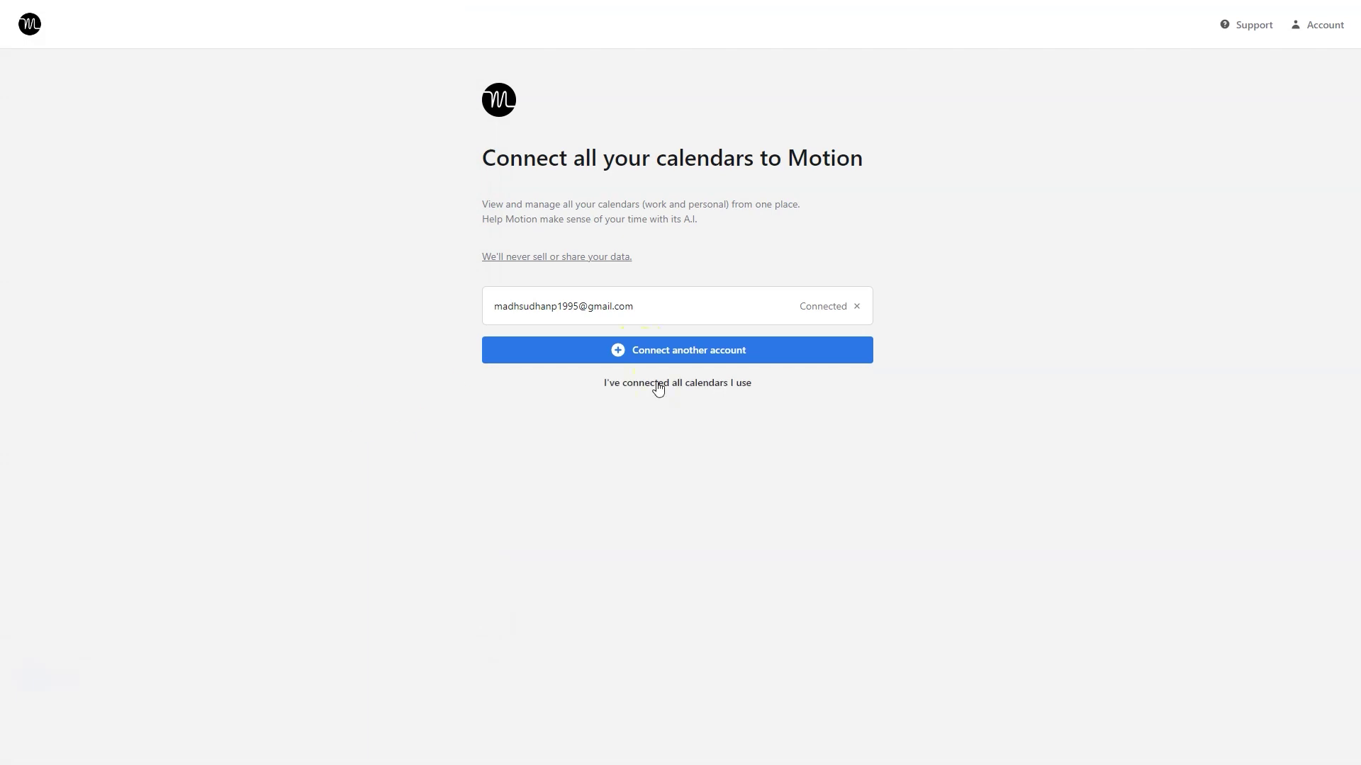
click(657, 386)
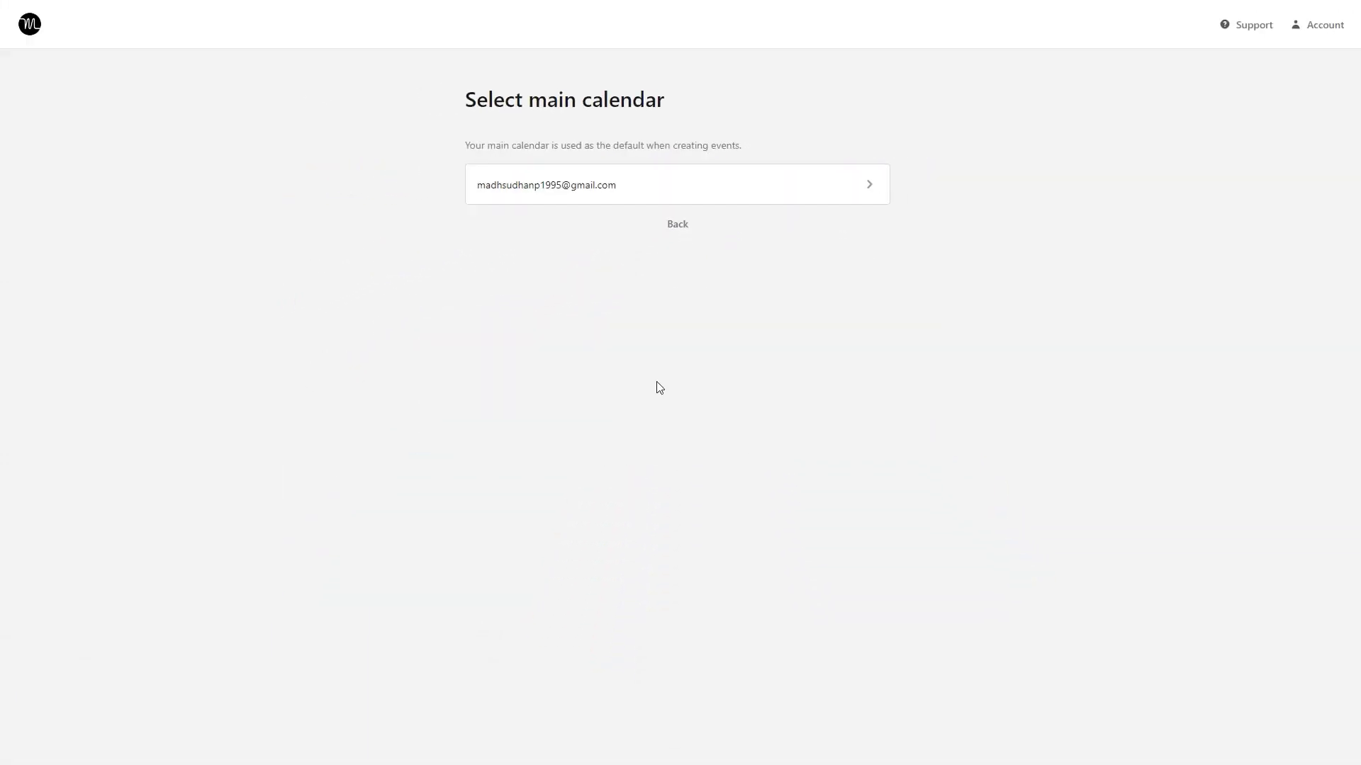
click(946, 370)
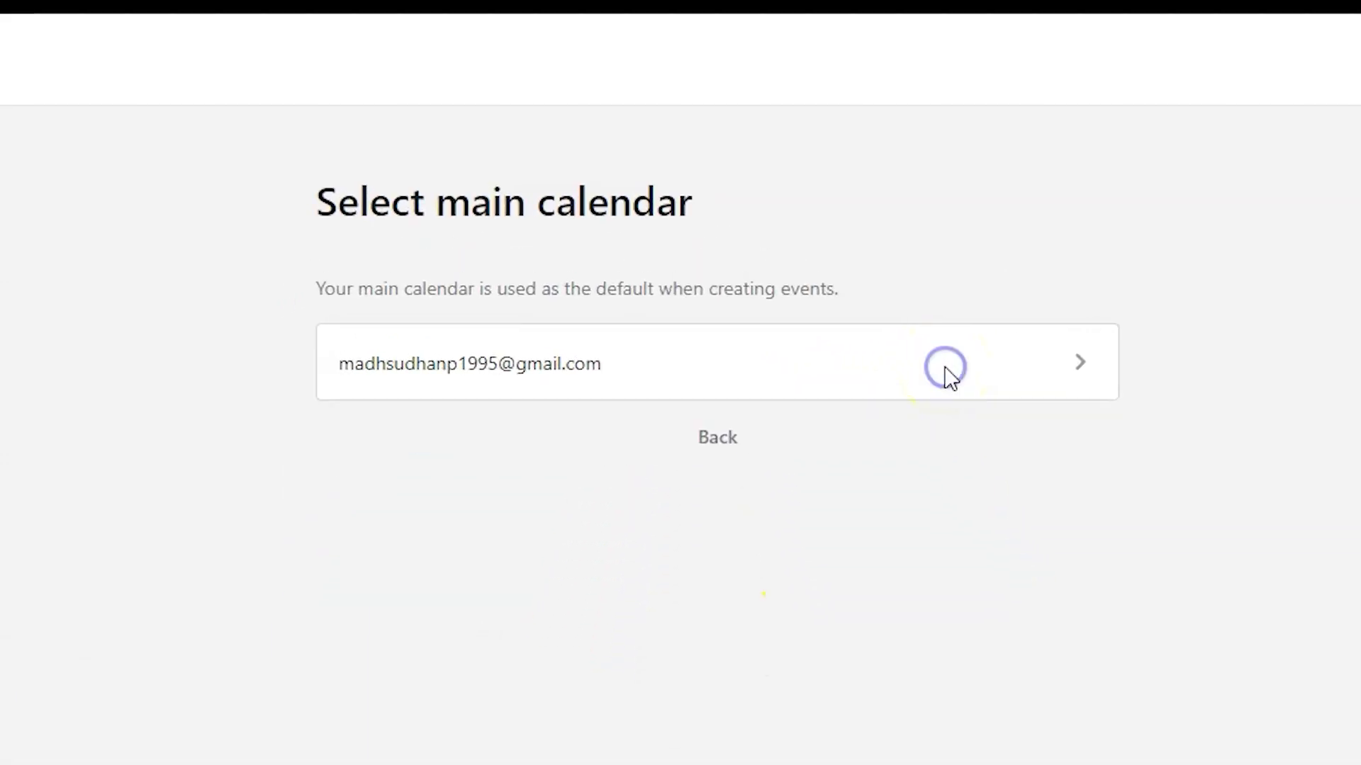
click(524, 493)
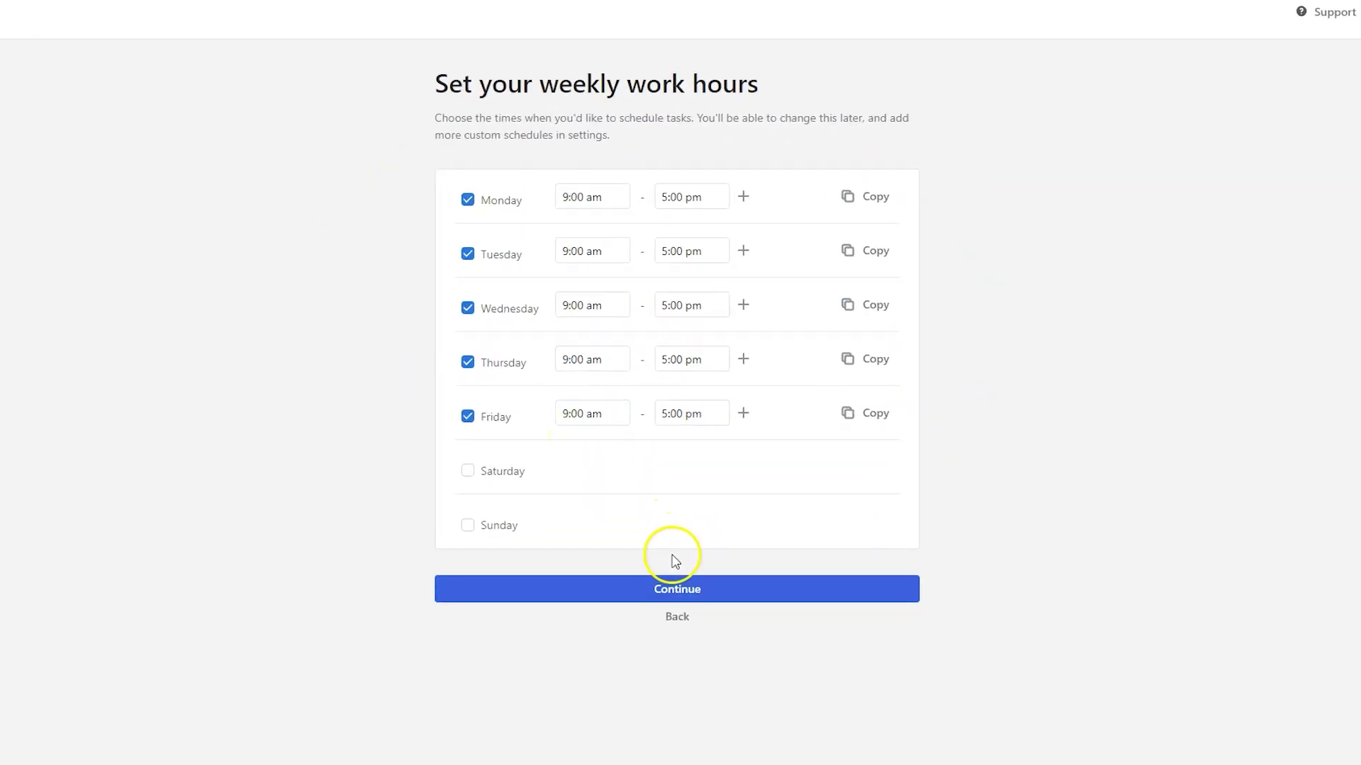
Keep weekday 9am–5pm work hours and add a recurring Check emails task.
click(690, 530)
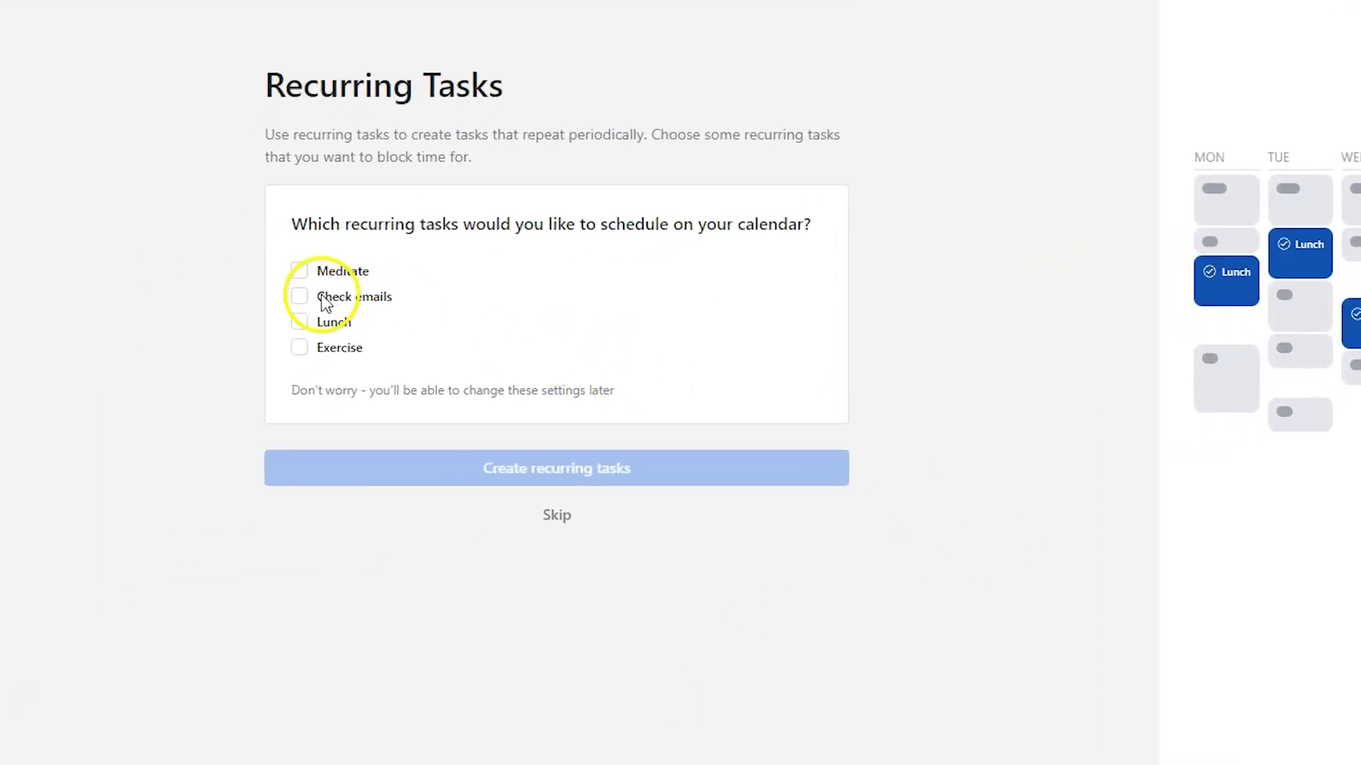
click(323, 298)
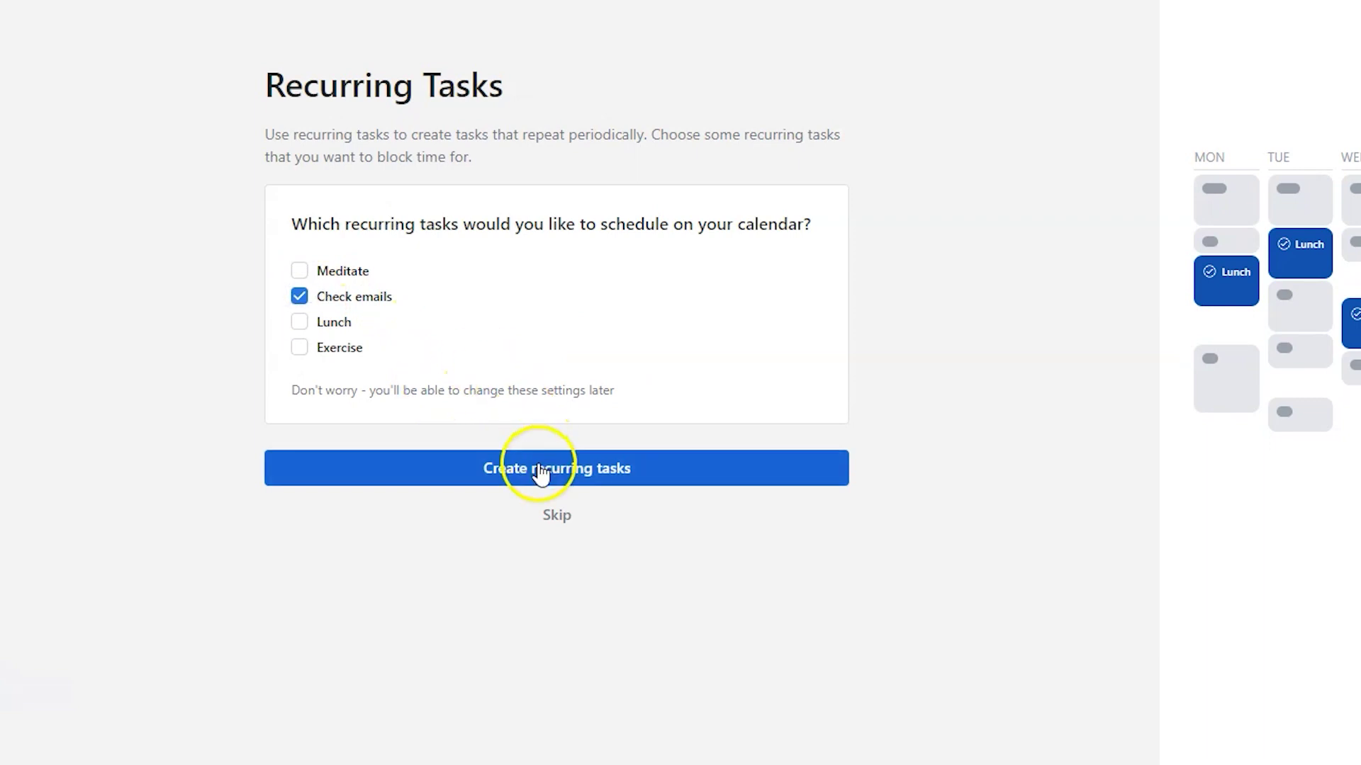
click(538, 466)
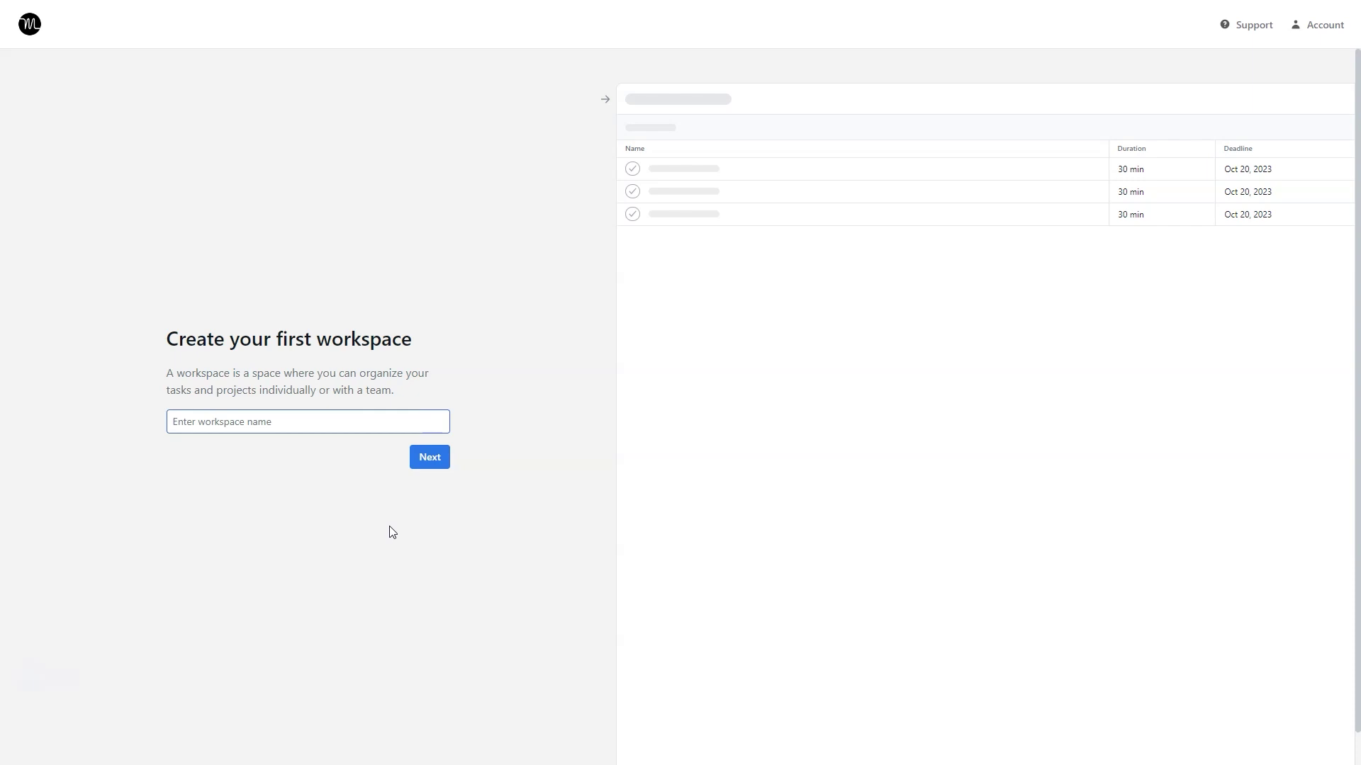
Create the MKs Guide YouTube workspace and its Motion Tutorial project.
text(MKs Guide YouTube)
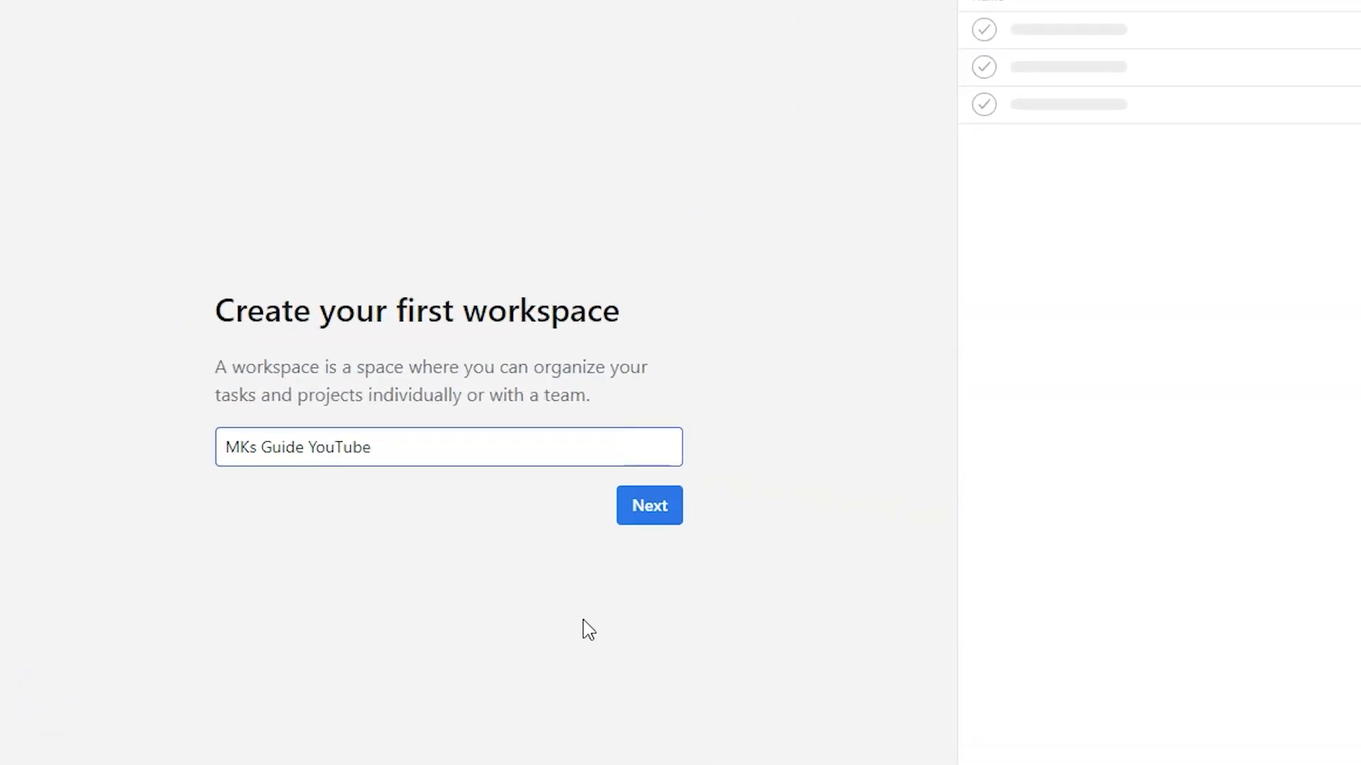
click(640, 516)
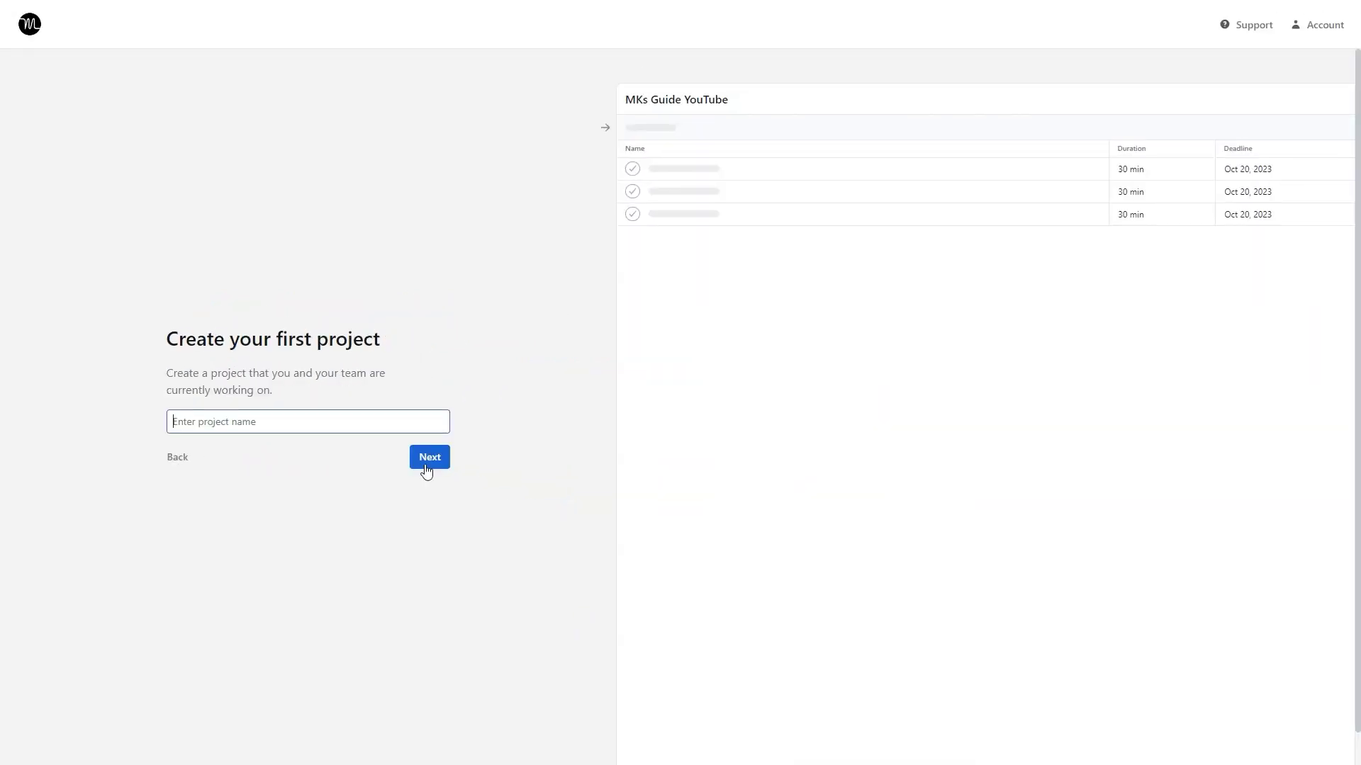
text(Motion Tutorial)
click(426, 457)
Add tasks Write Script, Record Screen and Record and Edit Audio, the last due Oct 21.
text(Write Script)
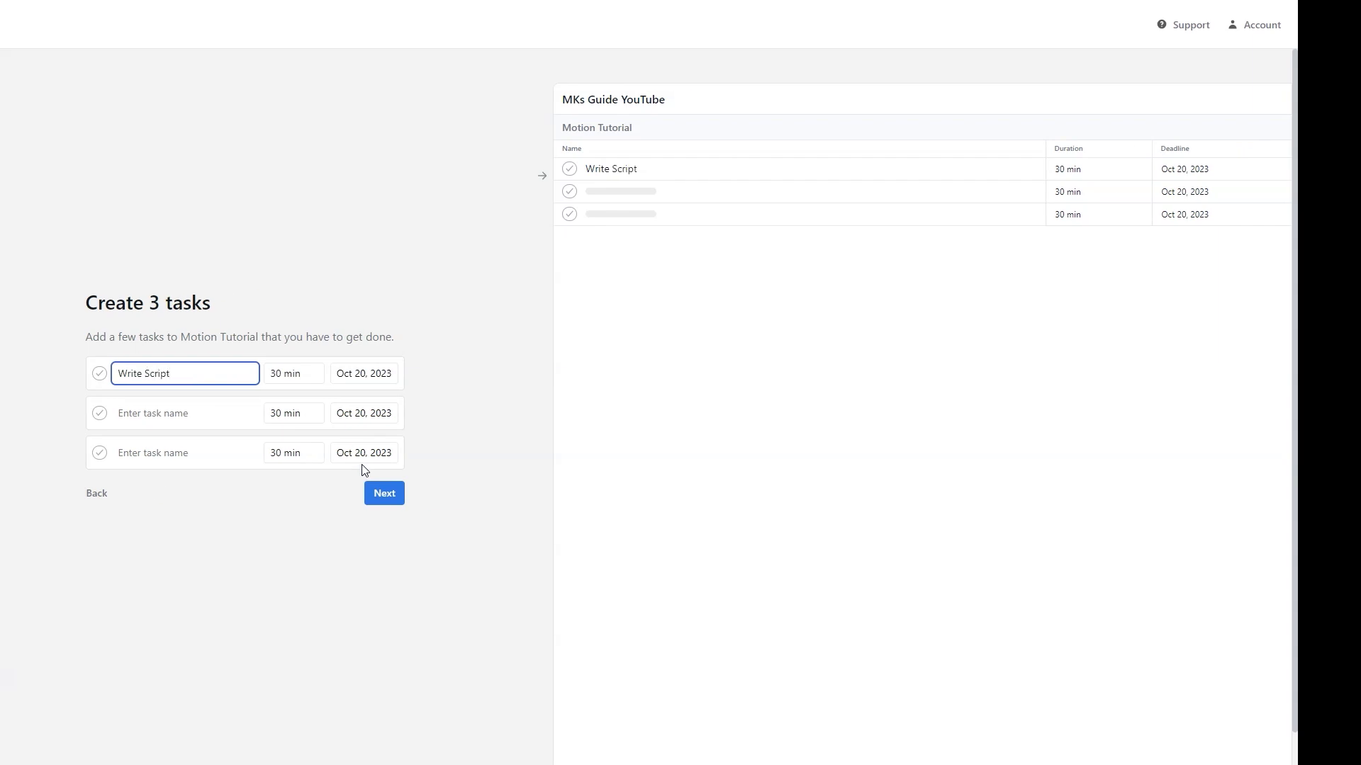
click(312, 379)
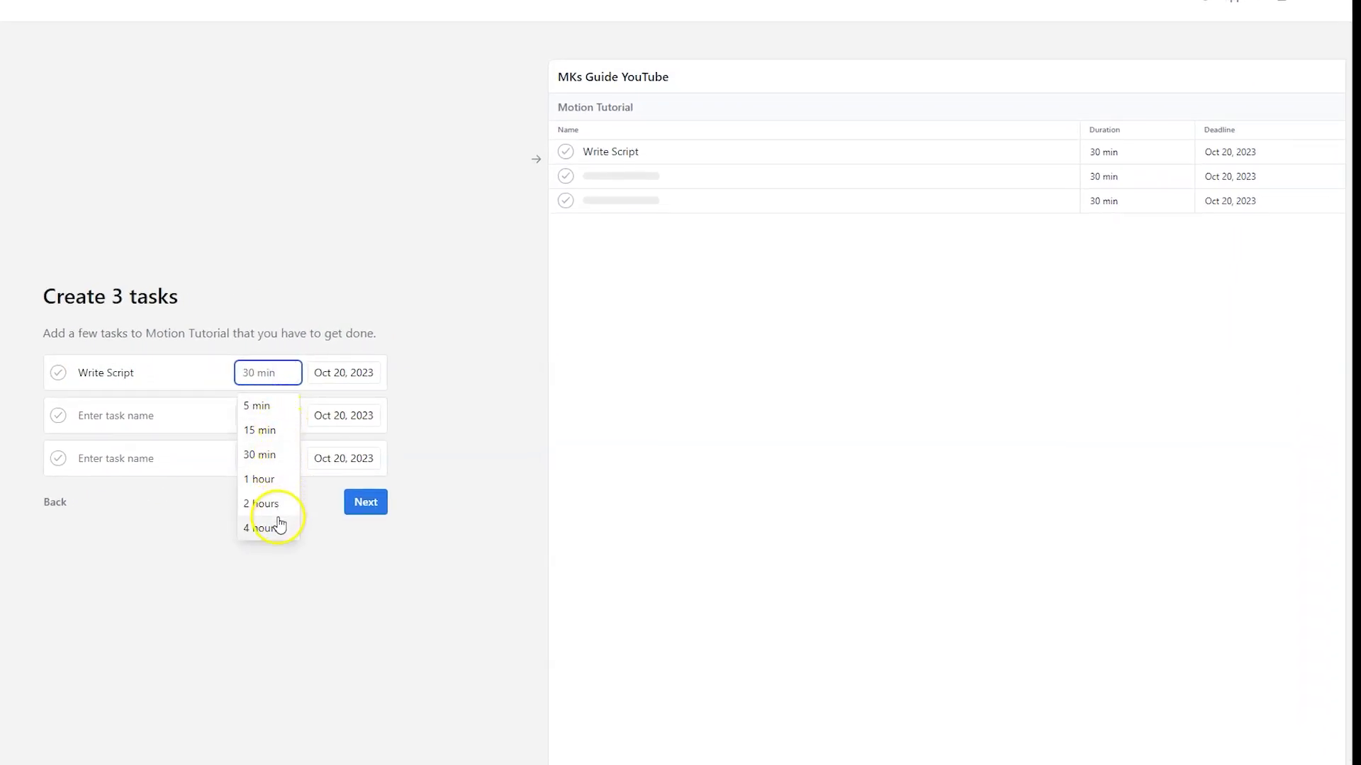
click(275, 508)
click(343, 383)
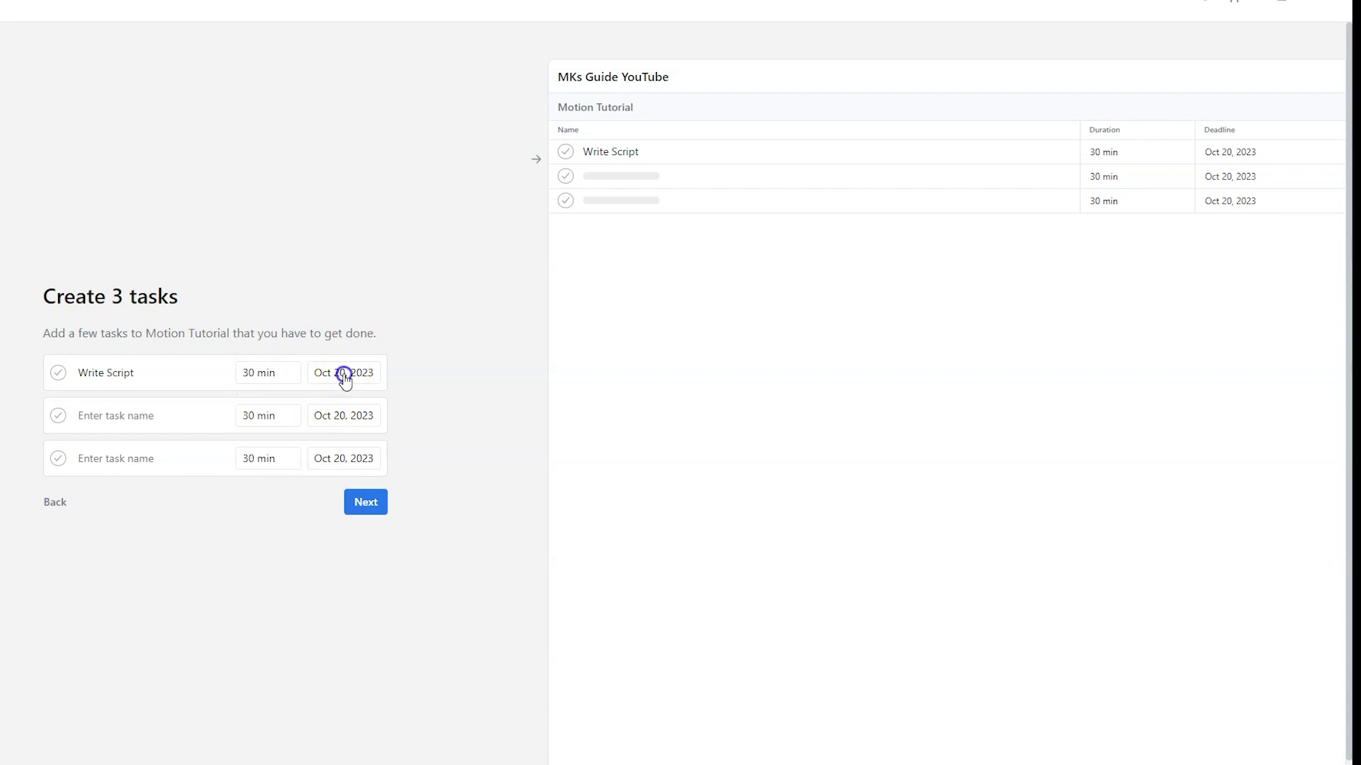
click(152, 555)
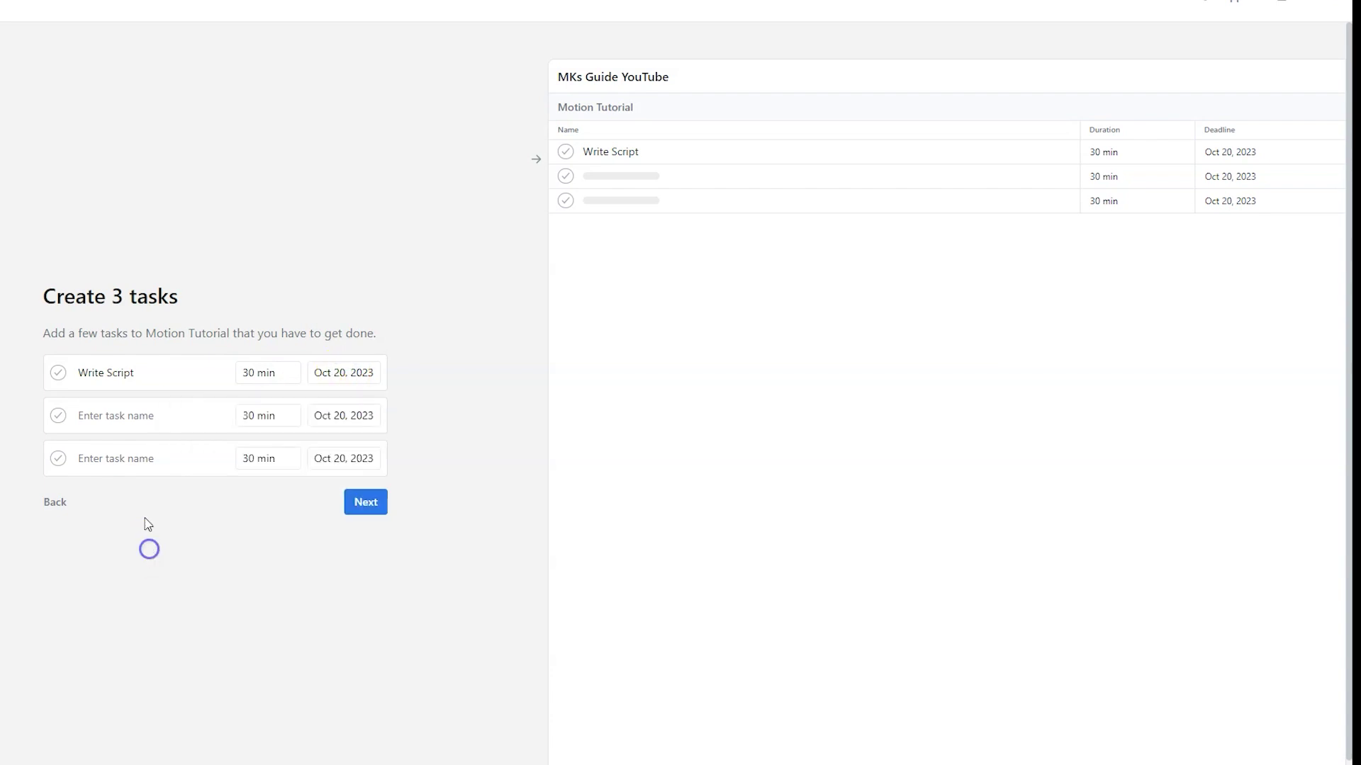
click(159, 419)
text(Record Screen)
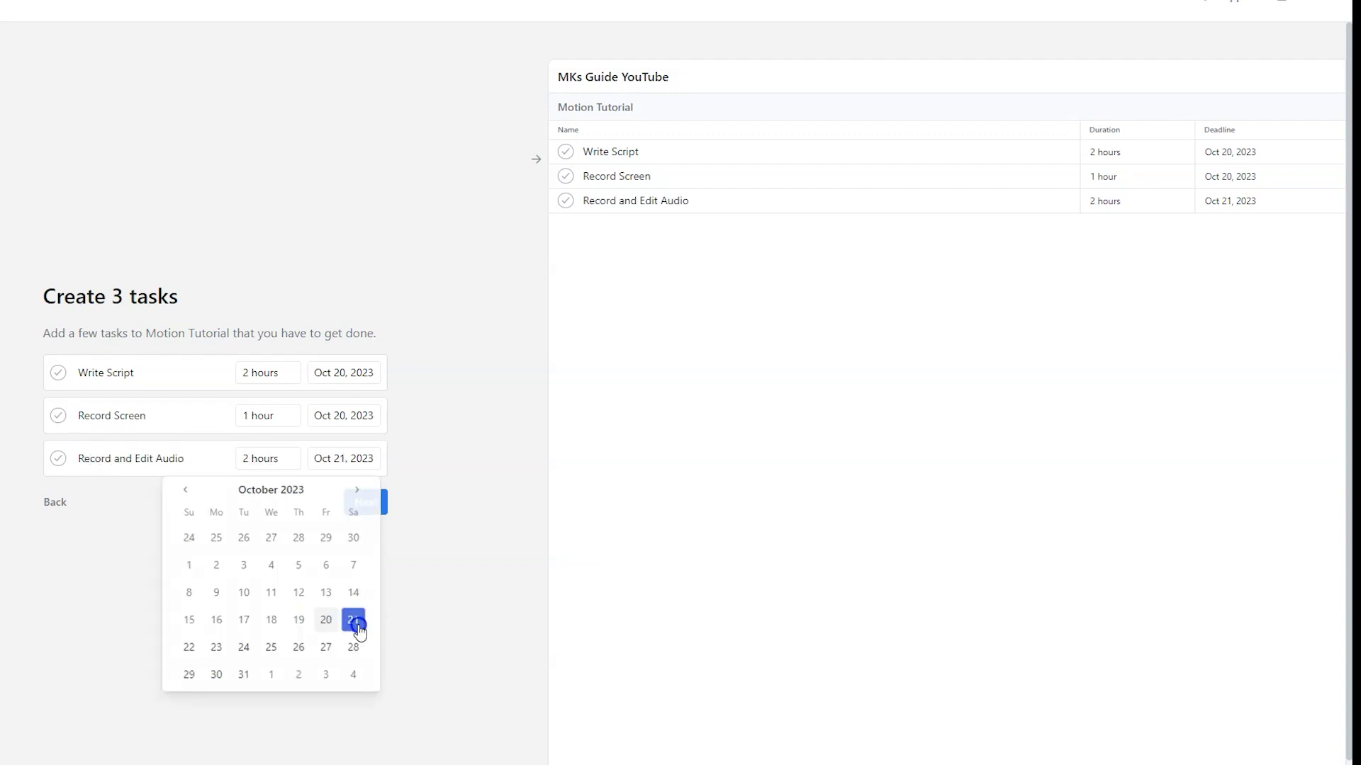
click(356, 622)
click(364, 504)
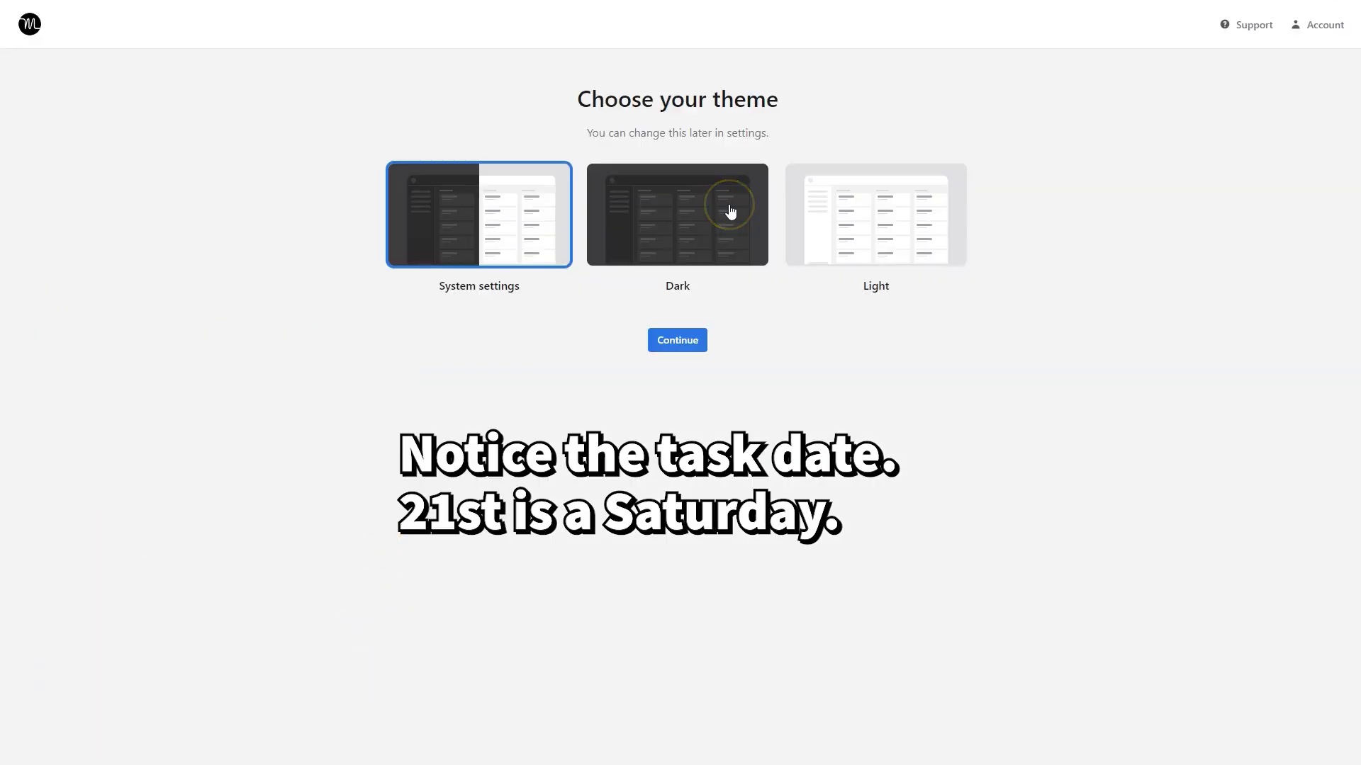
click(730, 209)
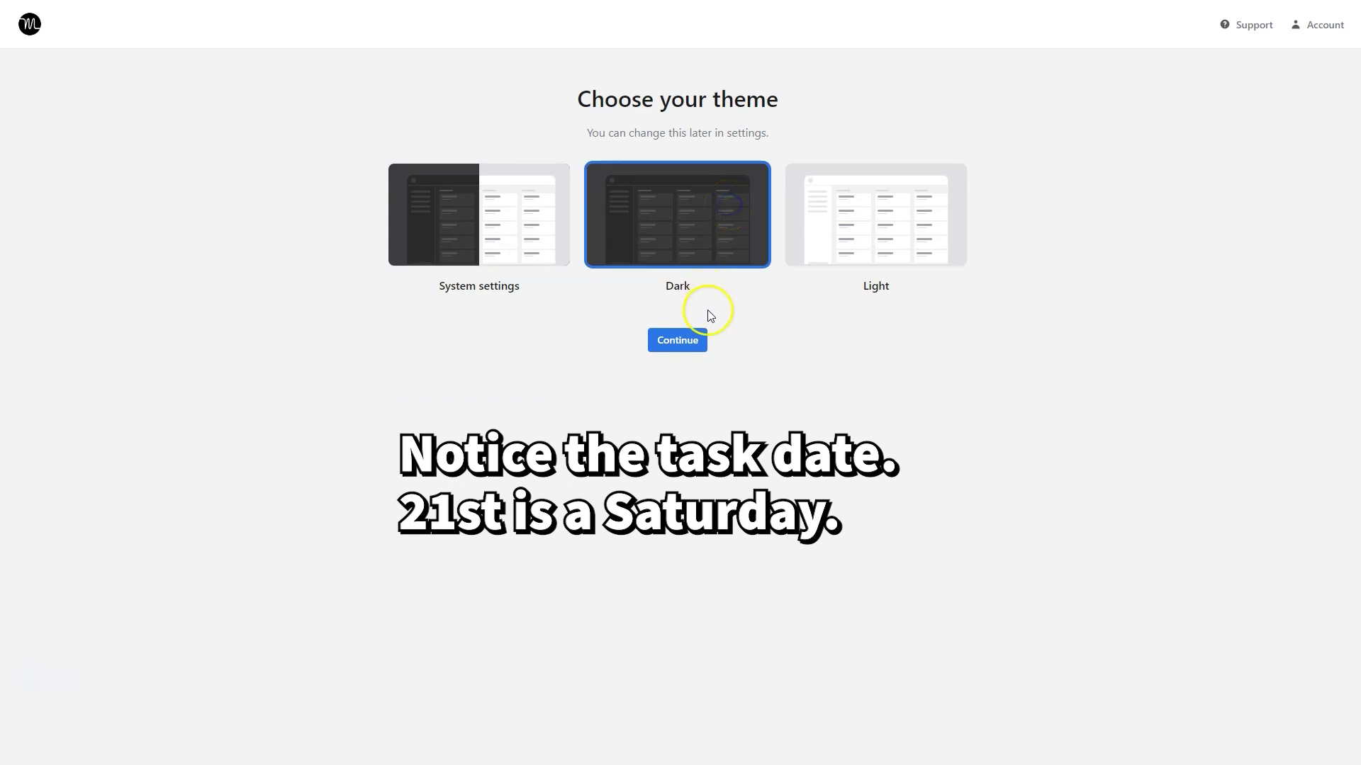
click(693, 342)
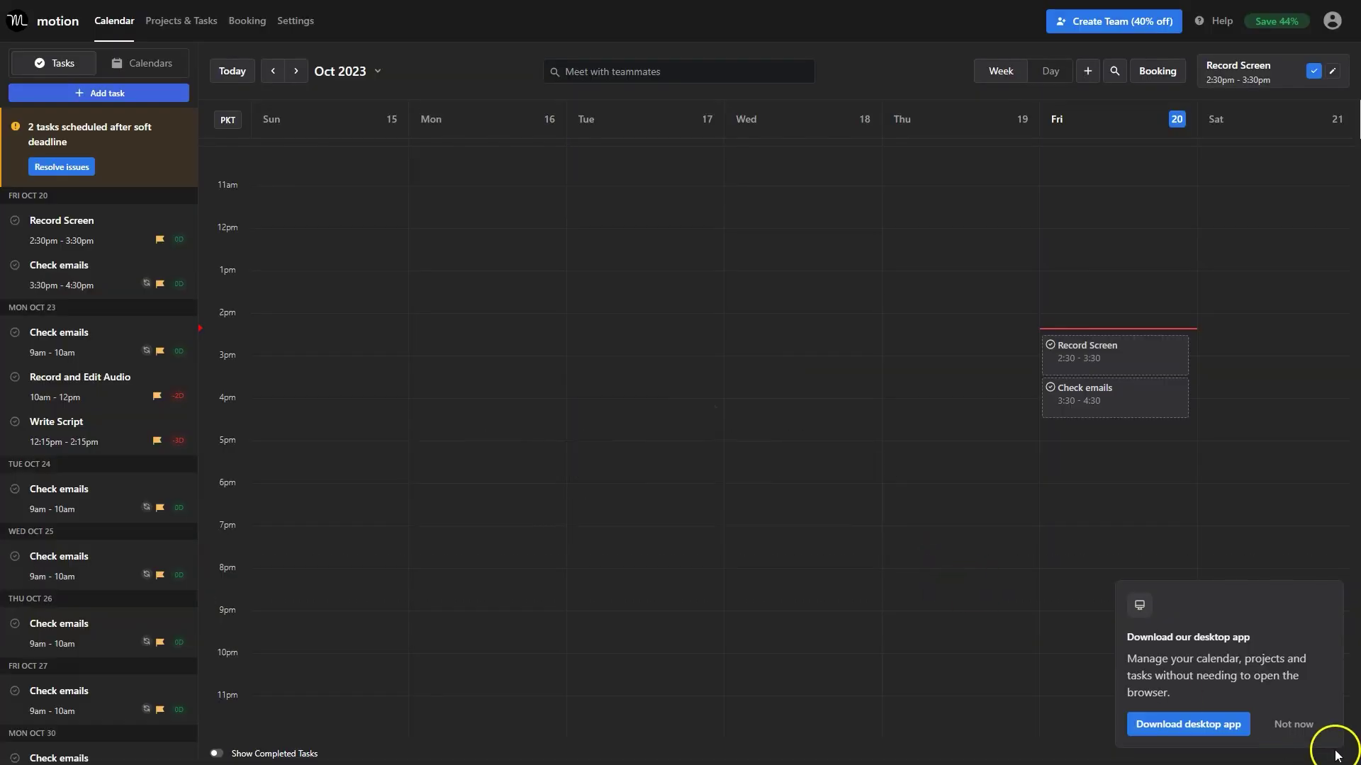
click(1294, 724)
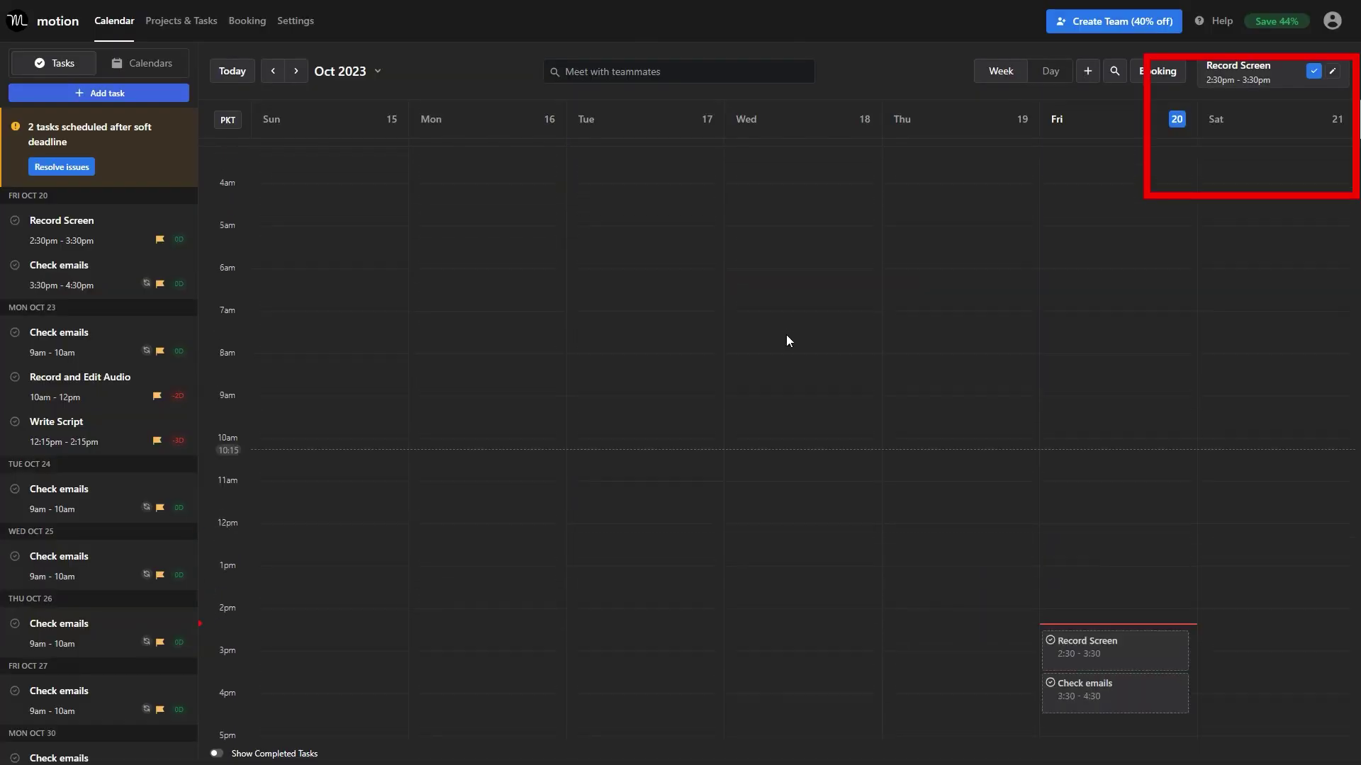
scroll(786, 341, down, 3)
scroll(1057, 510, up, 3)
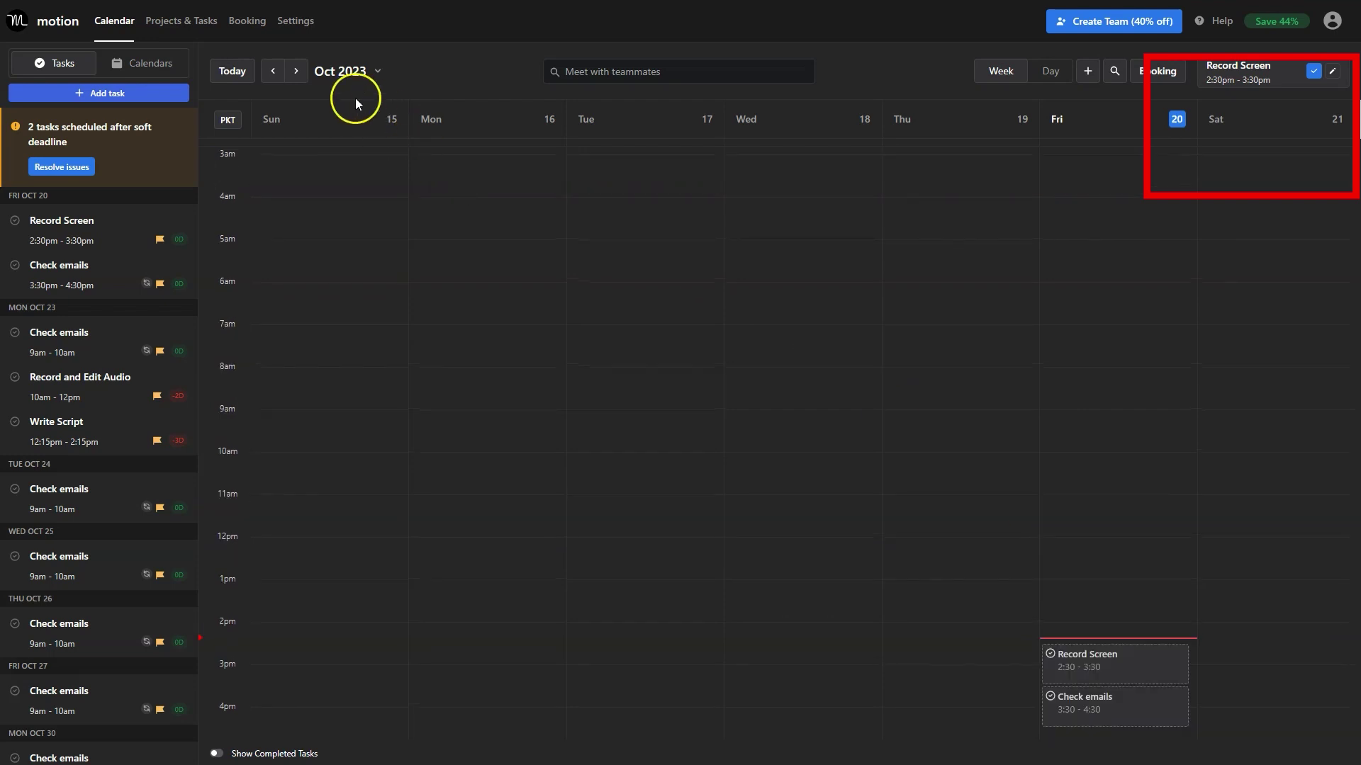
click(297, 72)
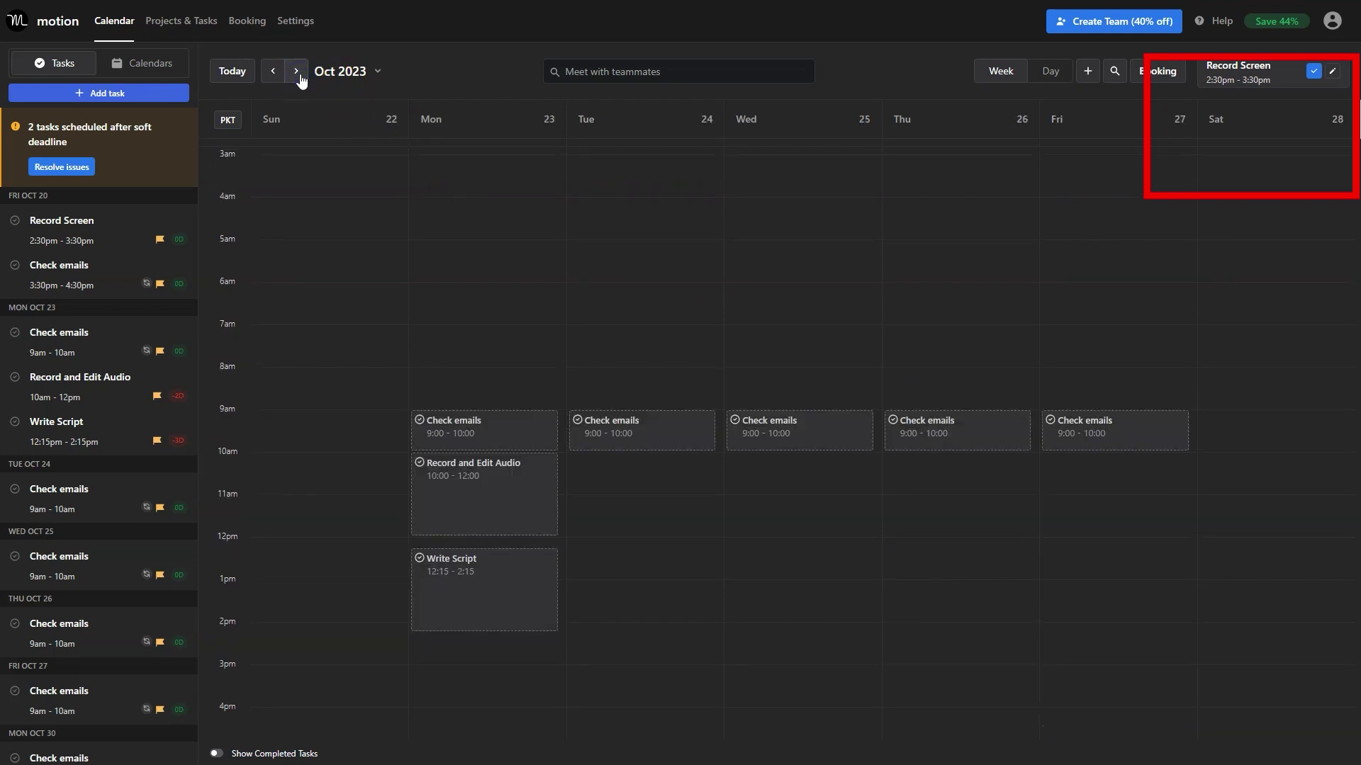
scroll(448, 280, up, 2)
scroll(448, 279, down, 4)
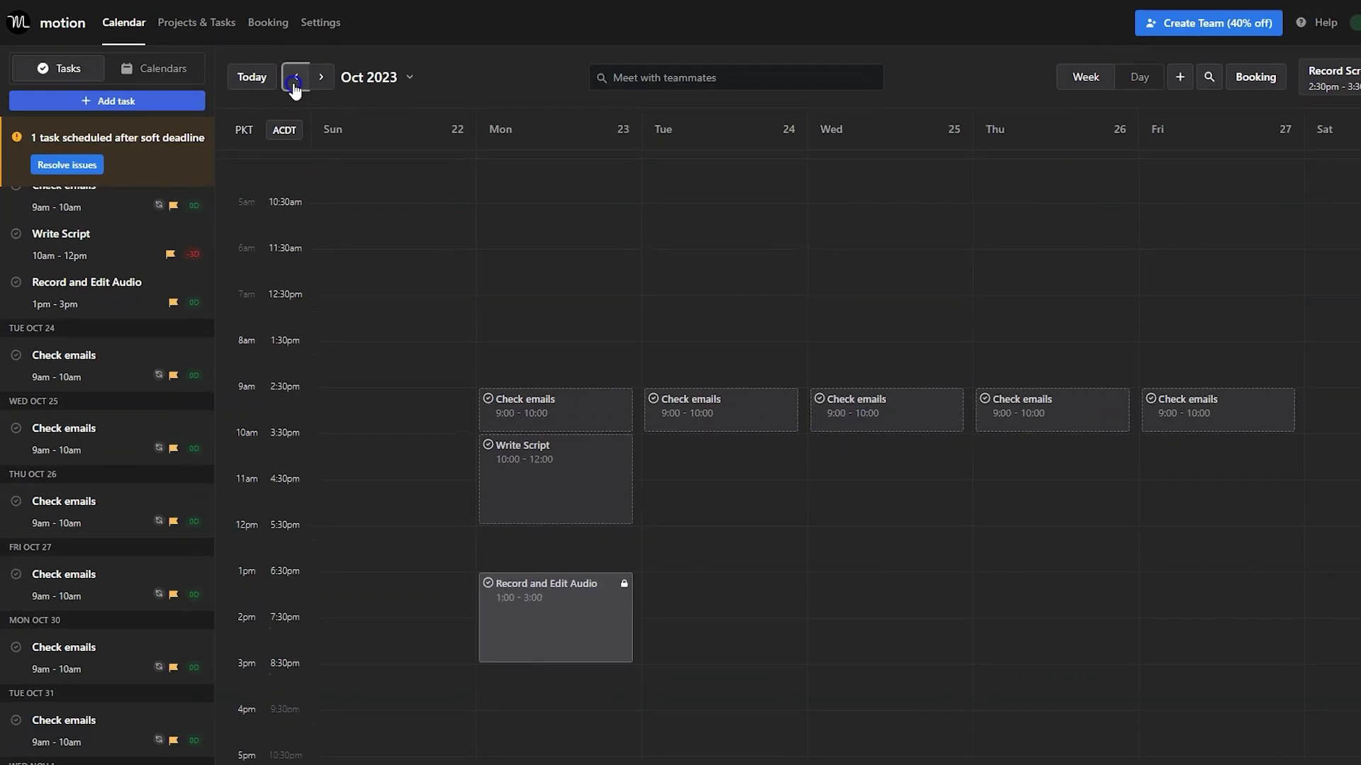
click(272, 71)
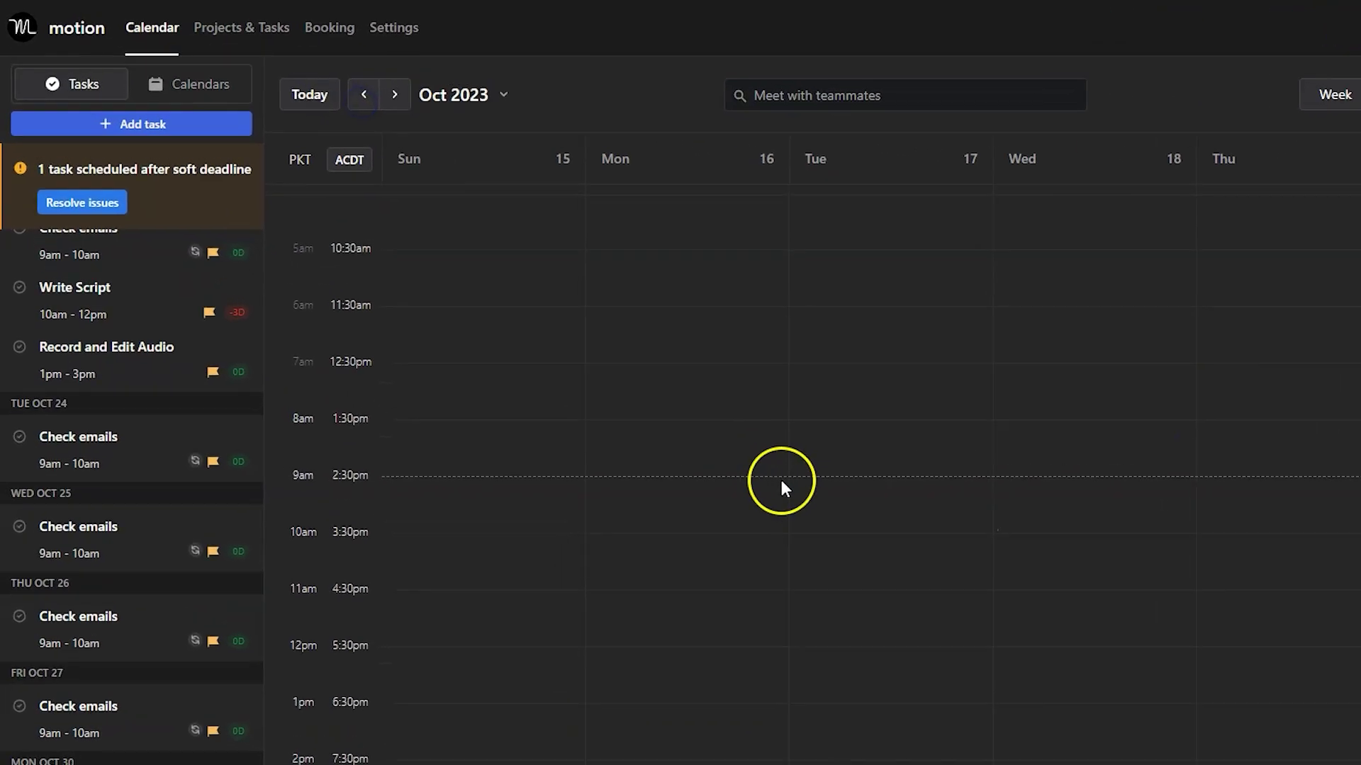
scroll(781, 479, down, 3)
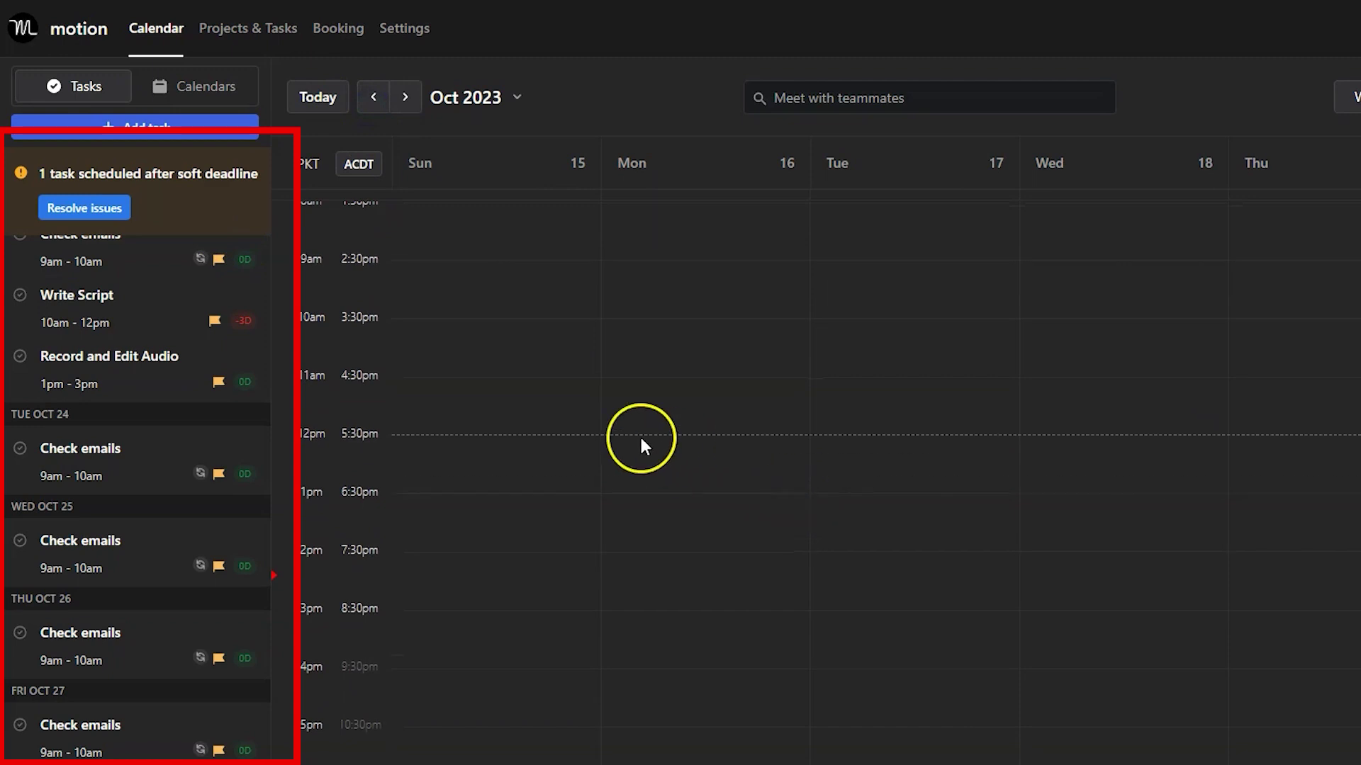
scroll(209, 380, up, 3)
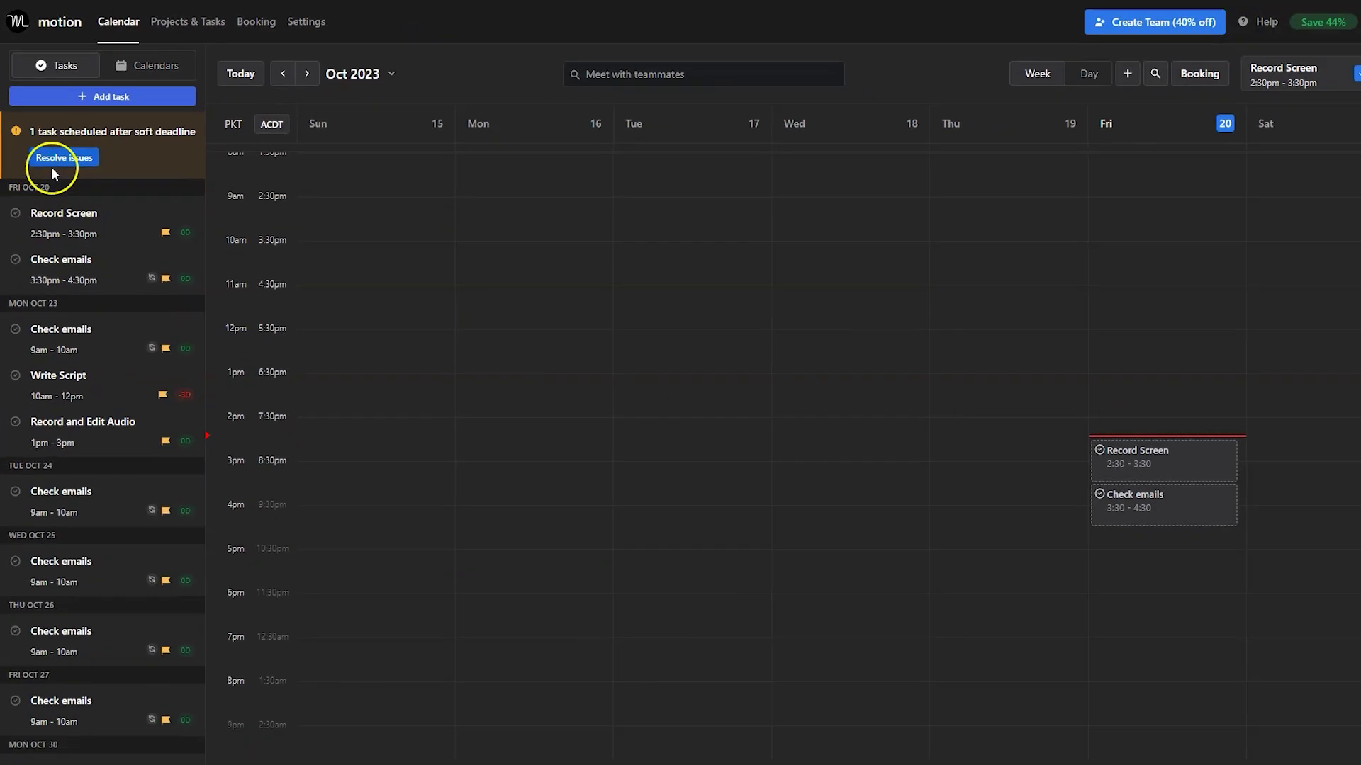
click(52, 165)
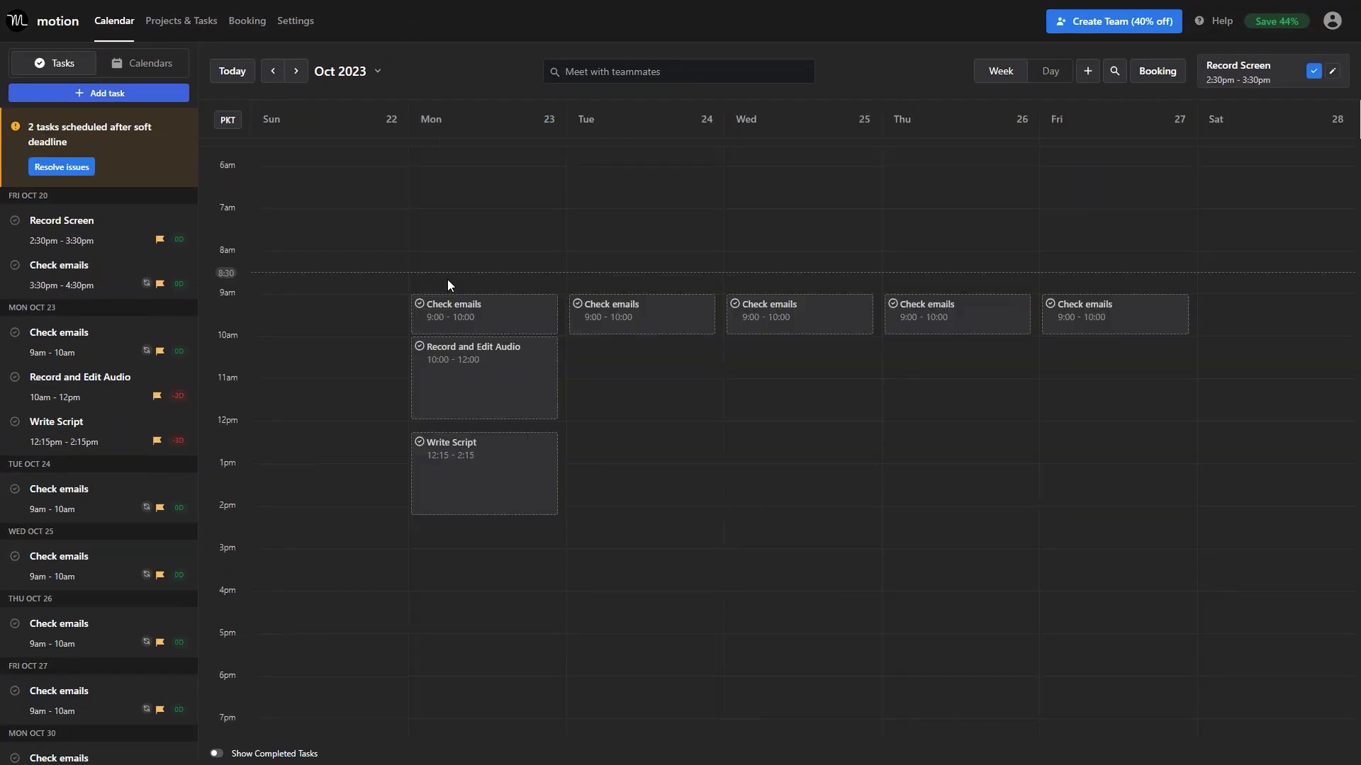
click(273, 71)
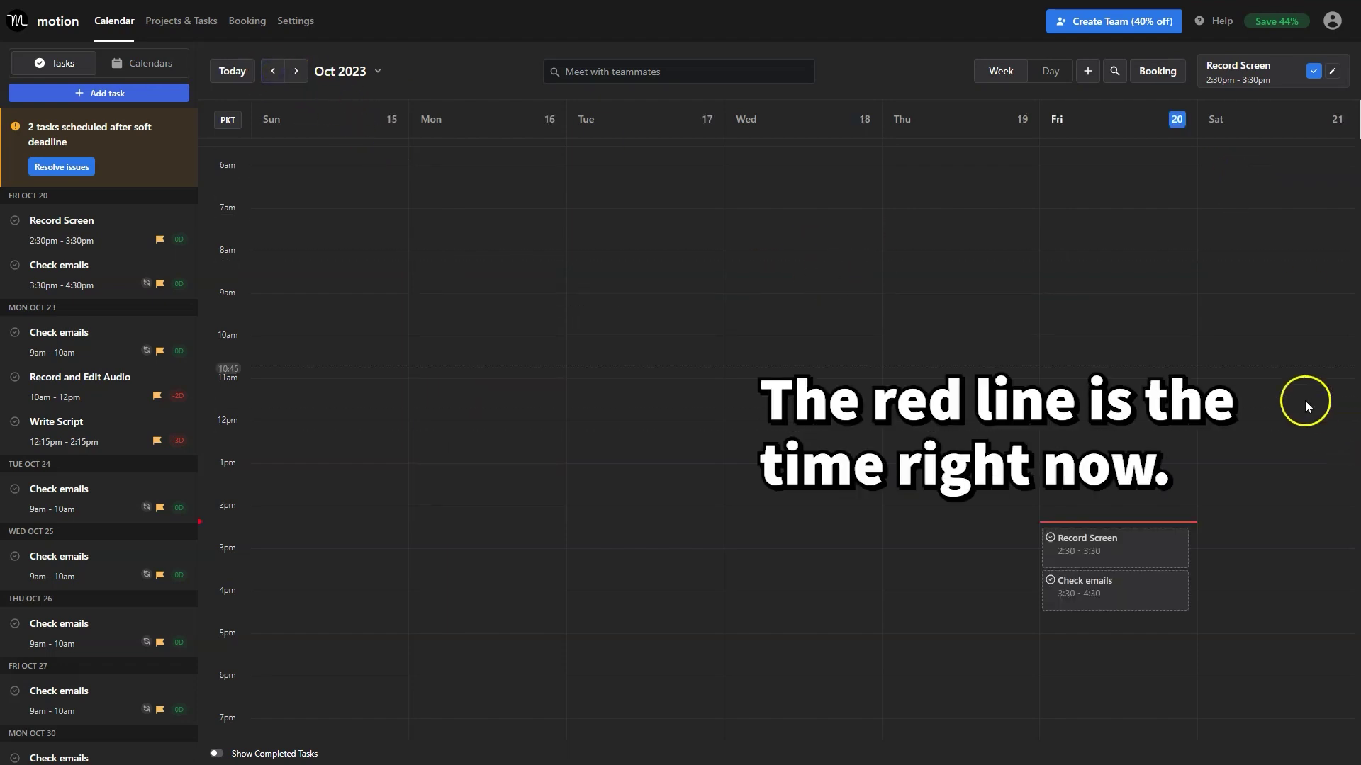
click(296, 71)
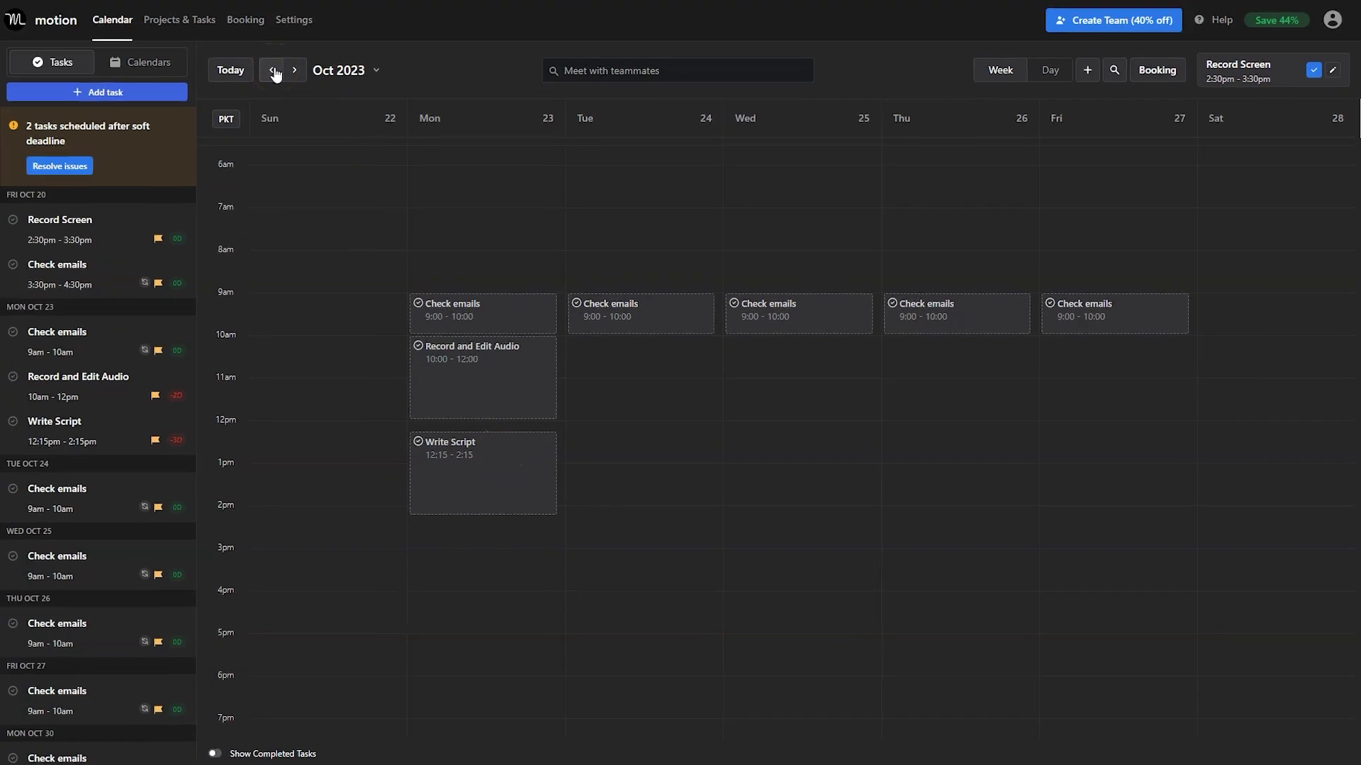
Move Record and Edit Audio to Monday Oct 23, 1:00–3:00, as a fixed-time task.
drag(493, 394, 498, 598)
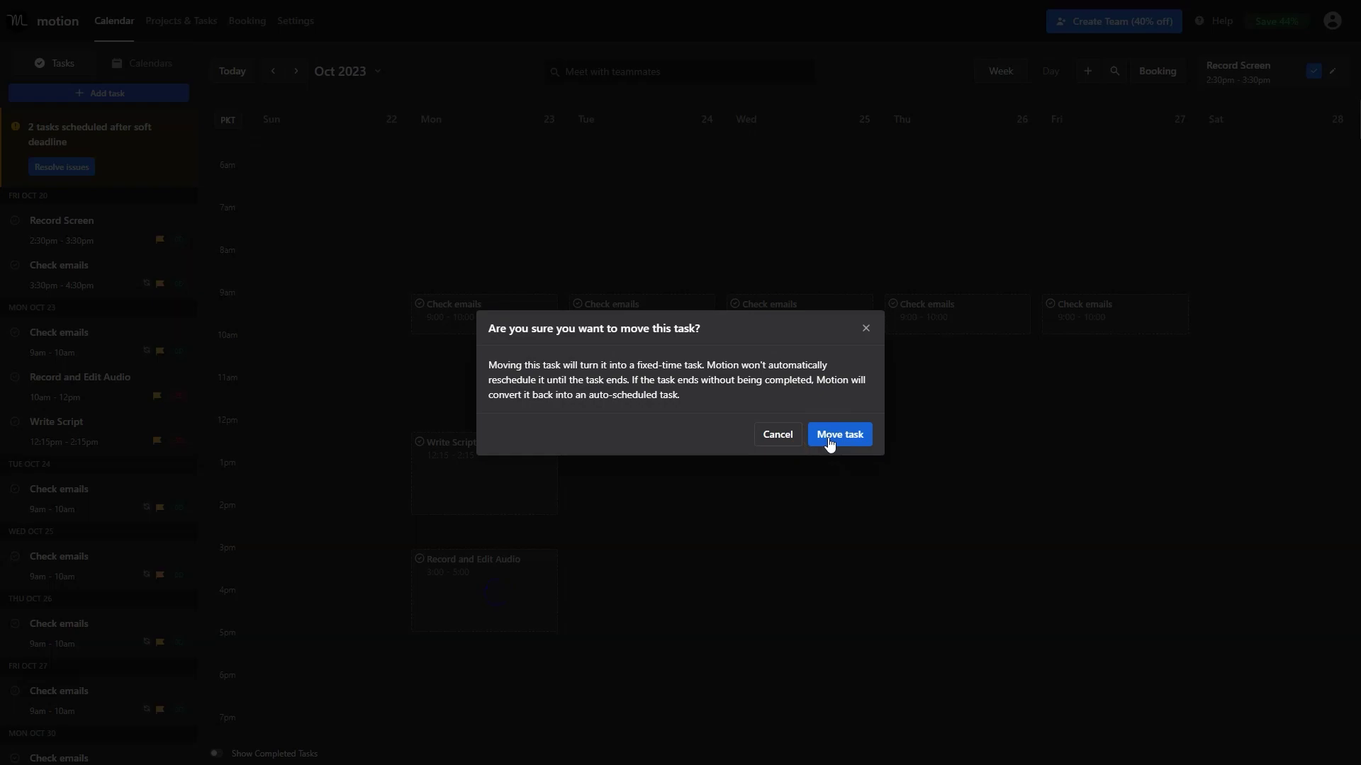
click(830, 435)
scroll(647, 550, down, 1)
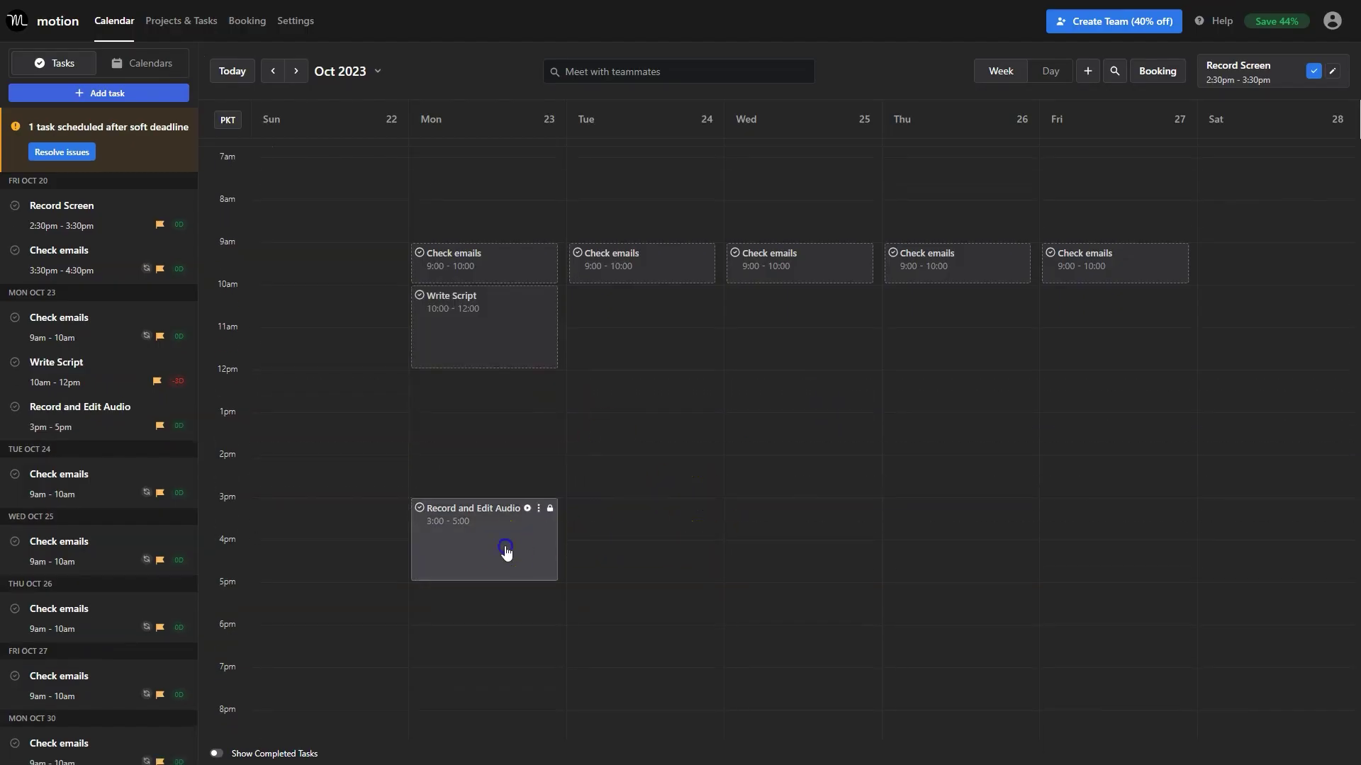
drag(511, 553, 500, 437)
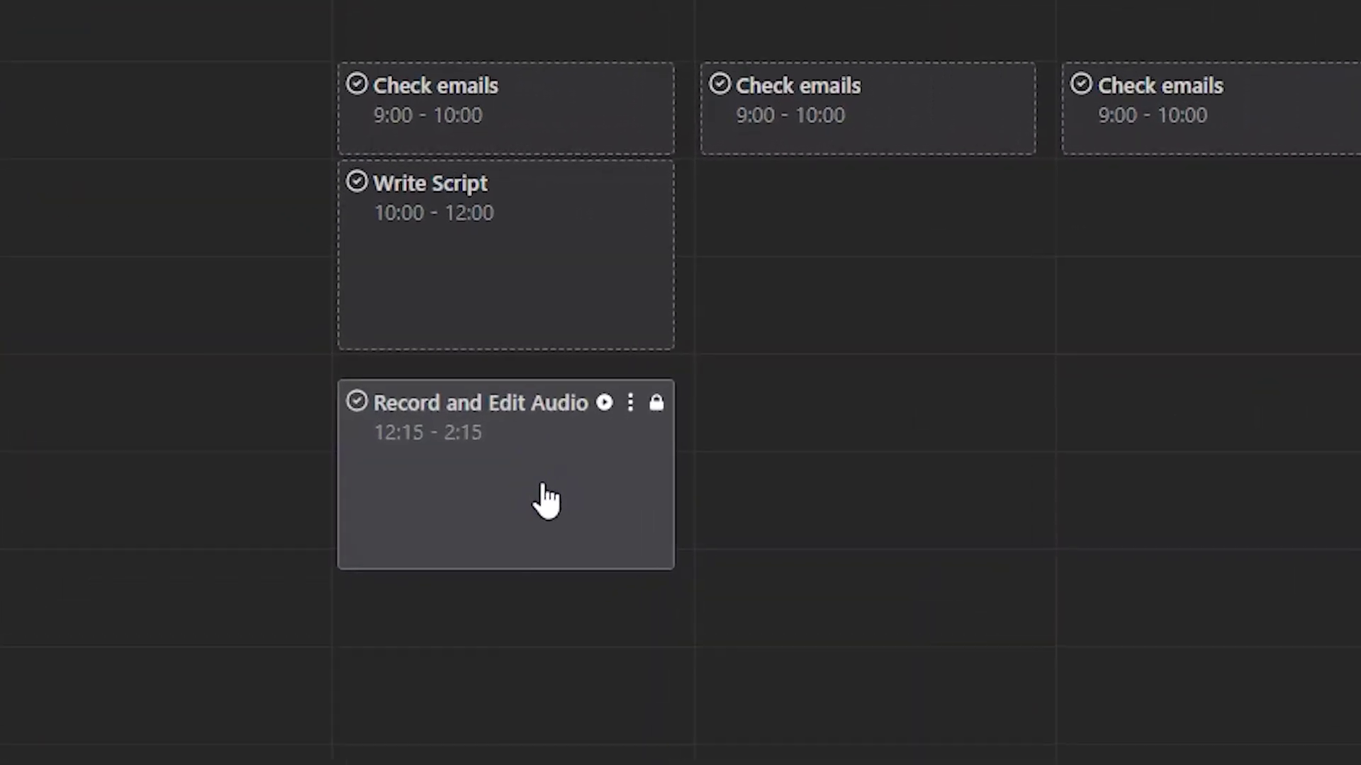
drag(538, 471, 542, 547)
In the current week, describe Record Screen as recording the screen while using Motion.
click(270, 71)
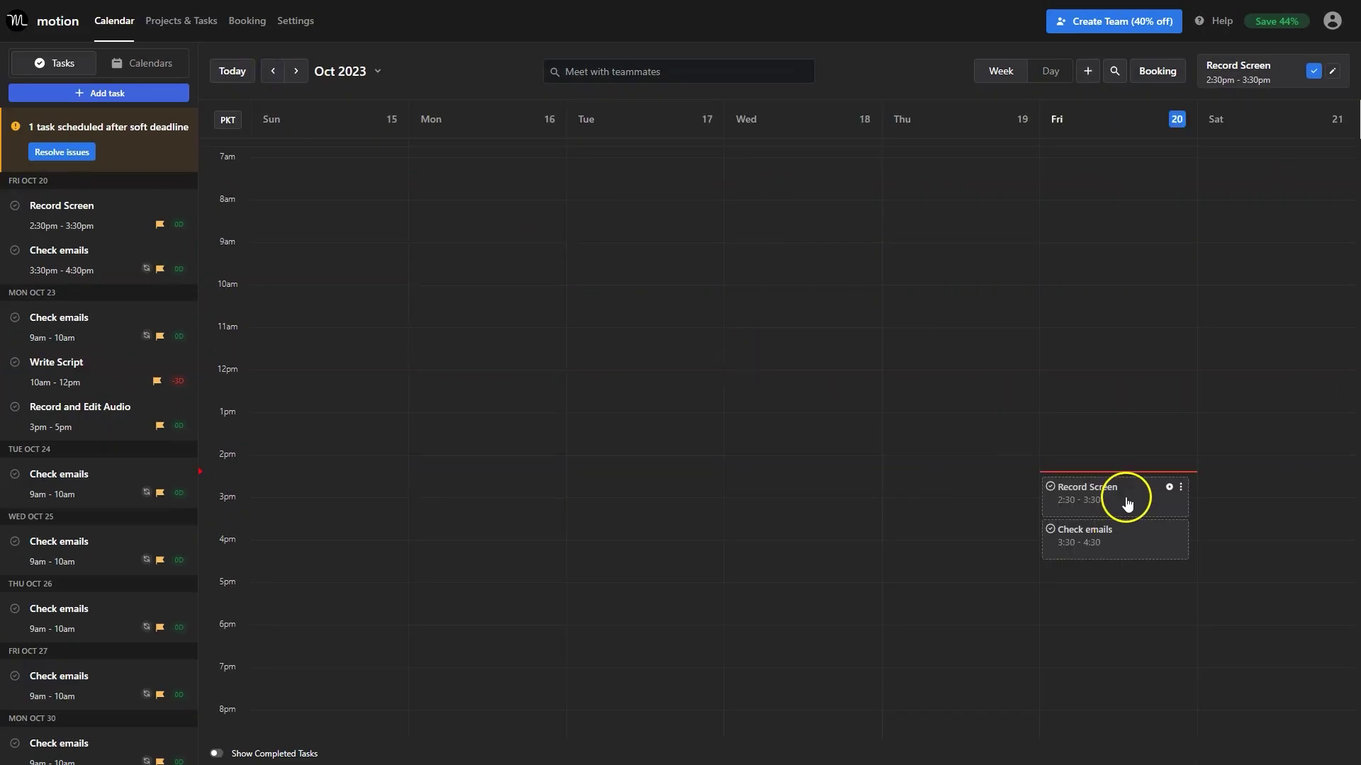
click(1128, 501)
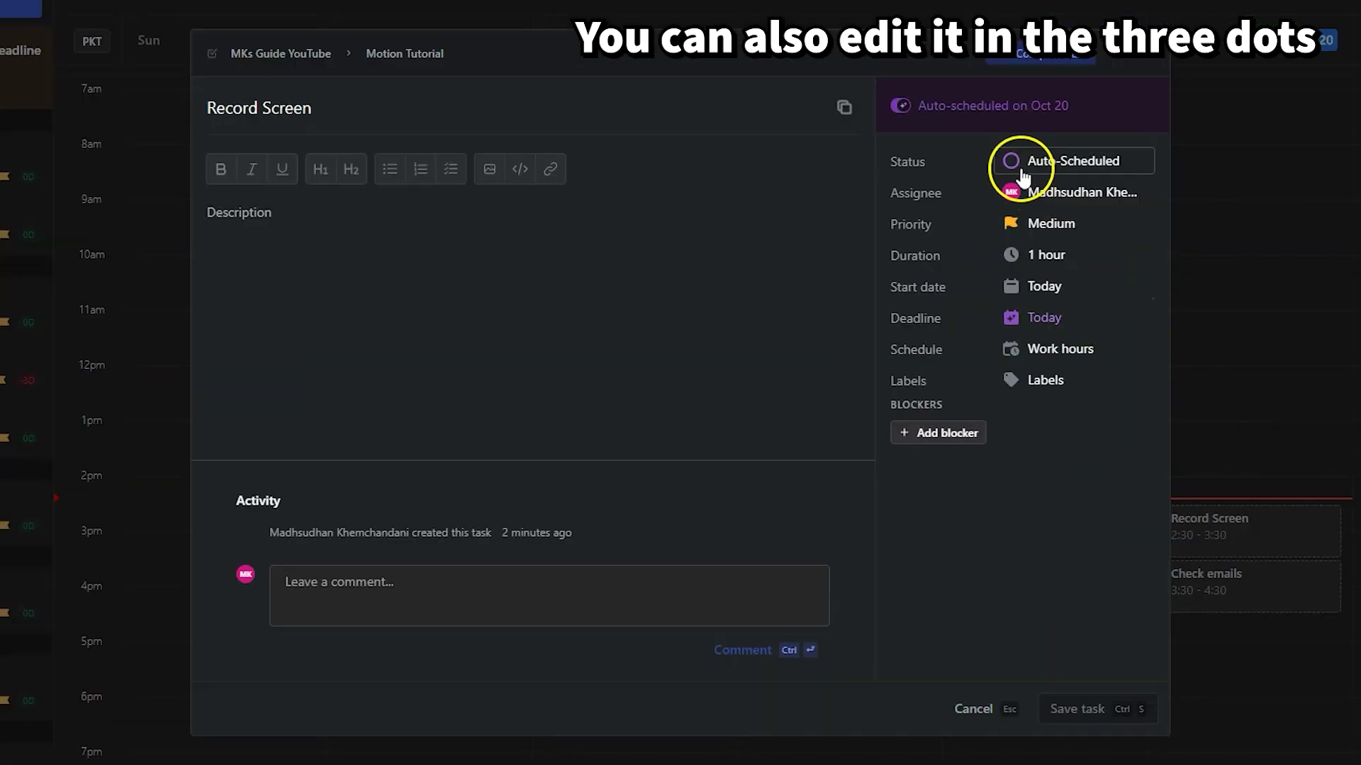
click(1021, 174)
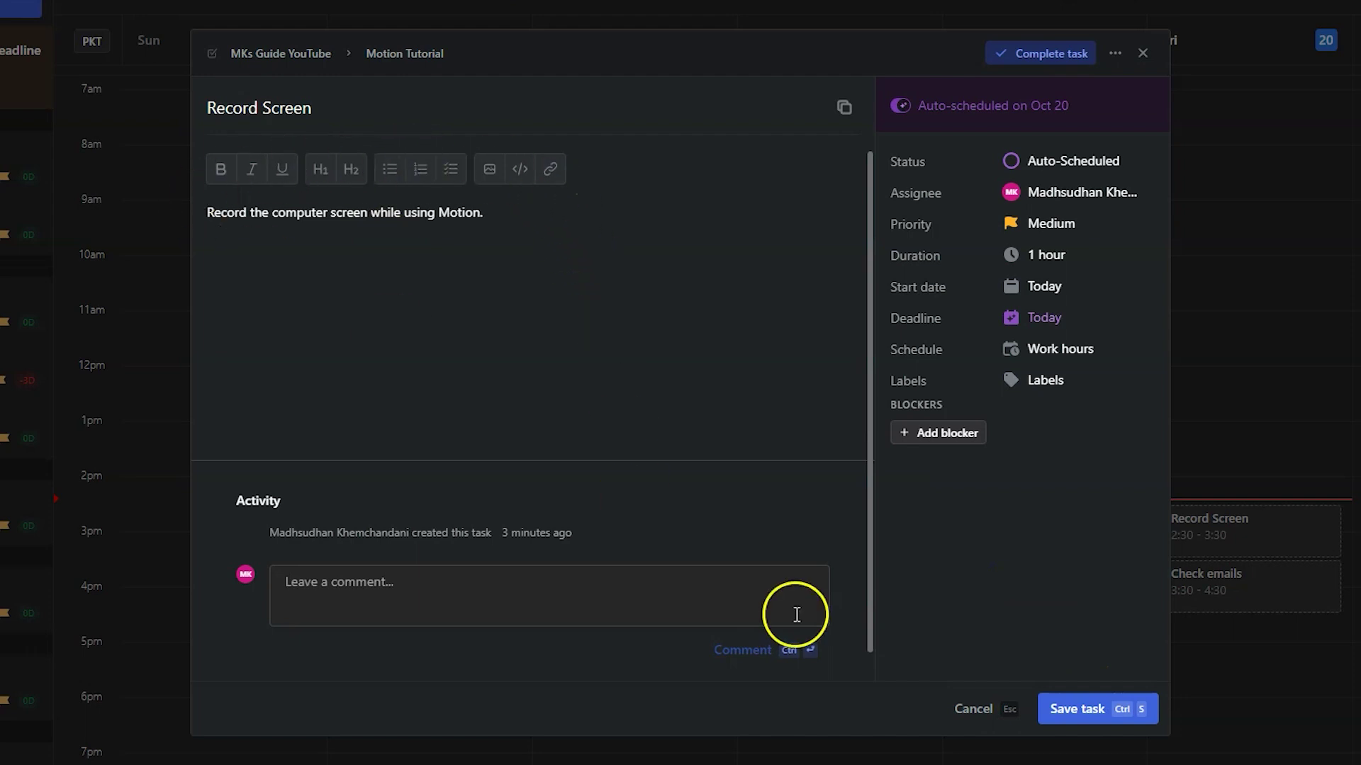
click(662, 610)
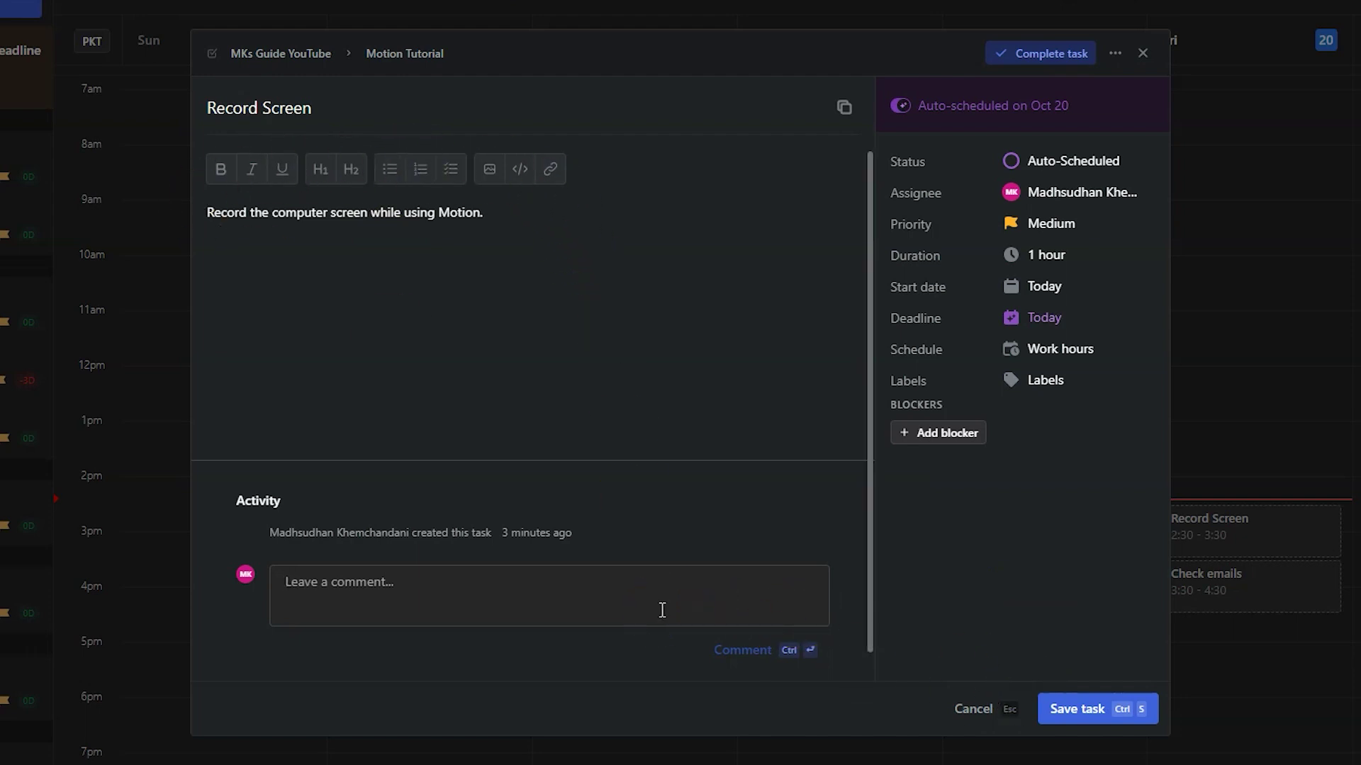
key(Escape)
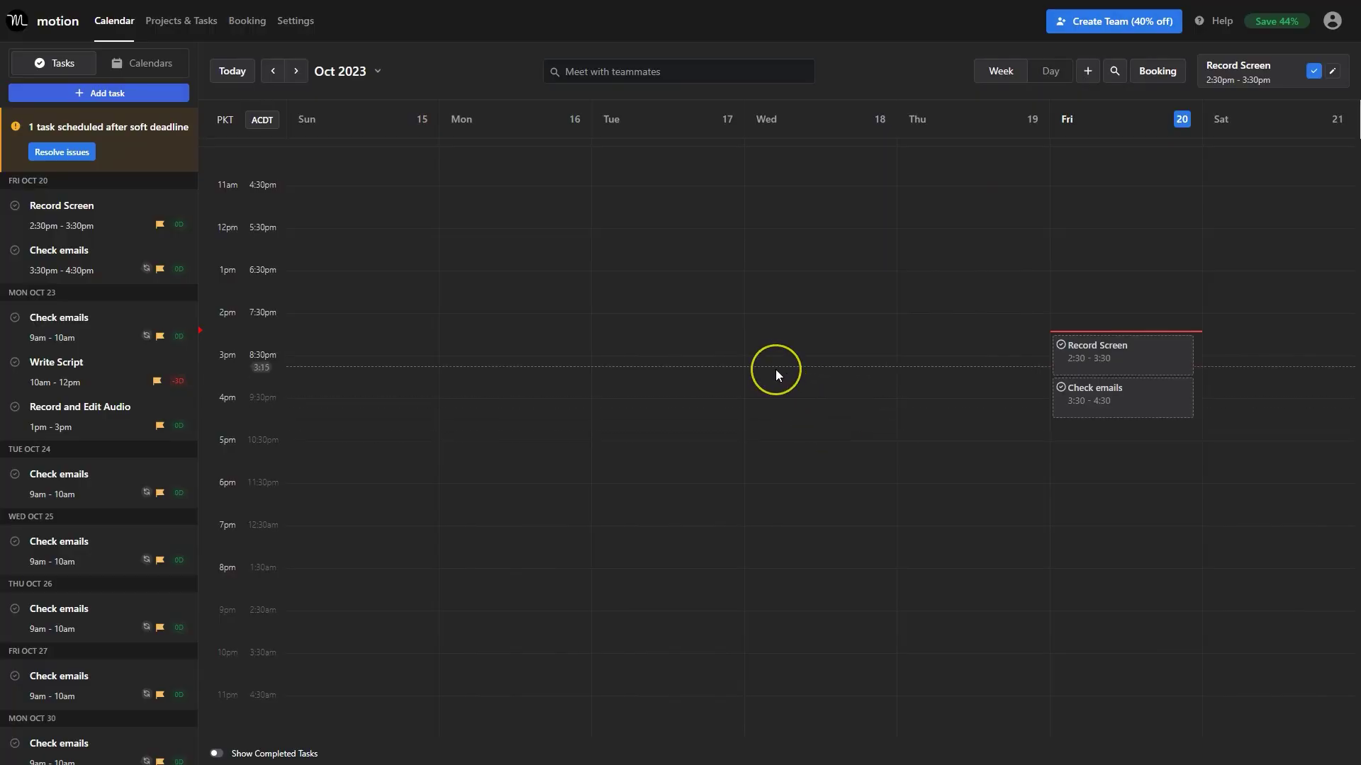
scroll(233, 272, up, 3)
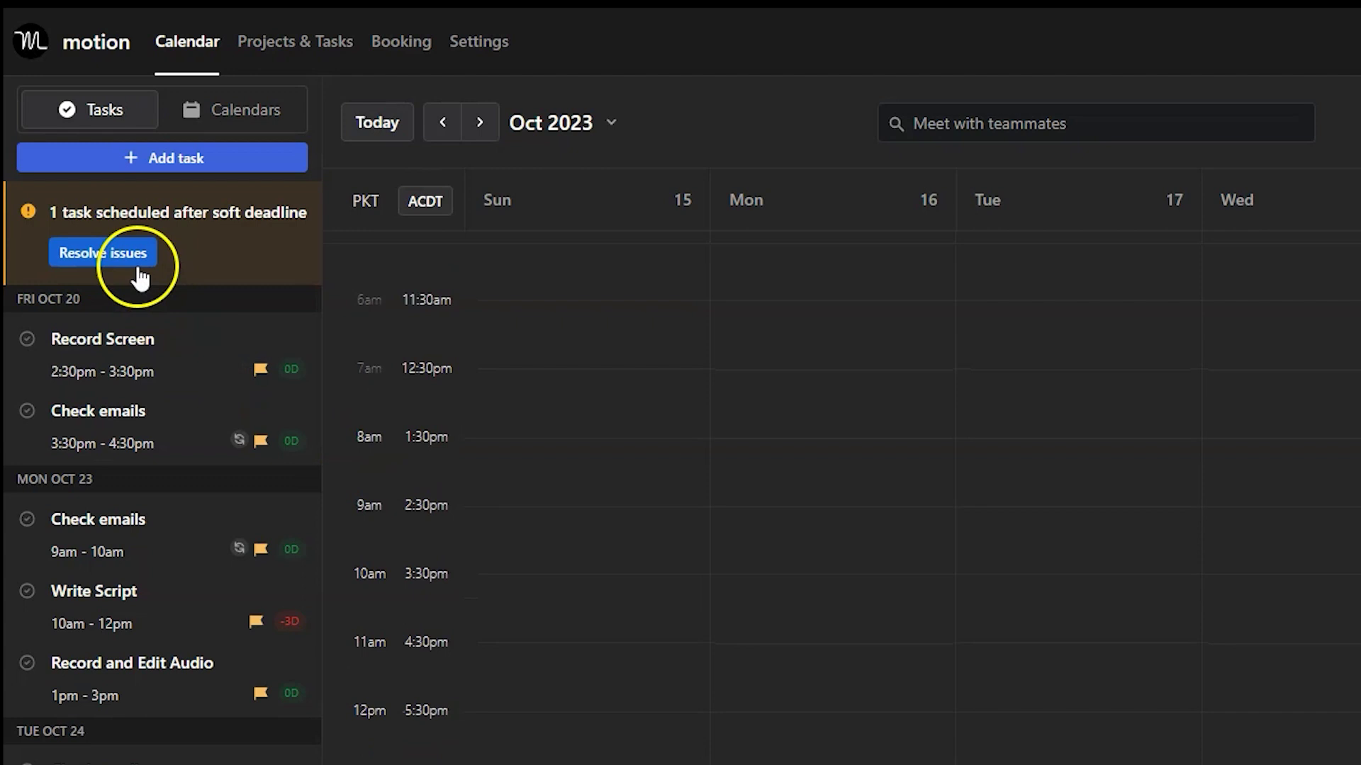
From Resolve issues, send the overdue Write Script task to the backlog.
click(140, 278)
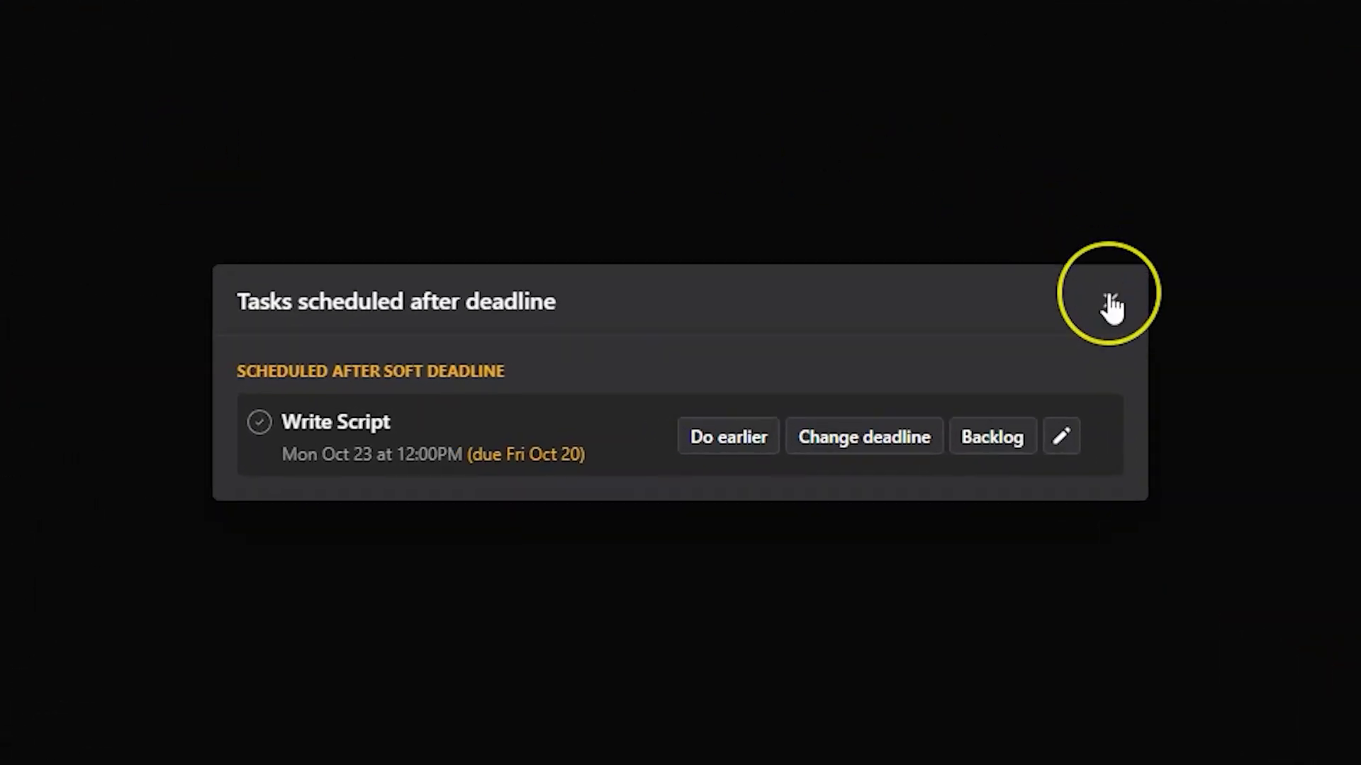
click(739, 448)
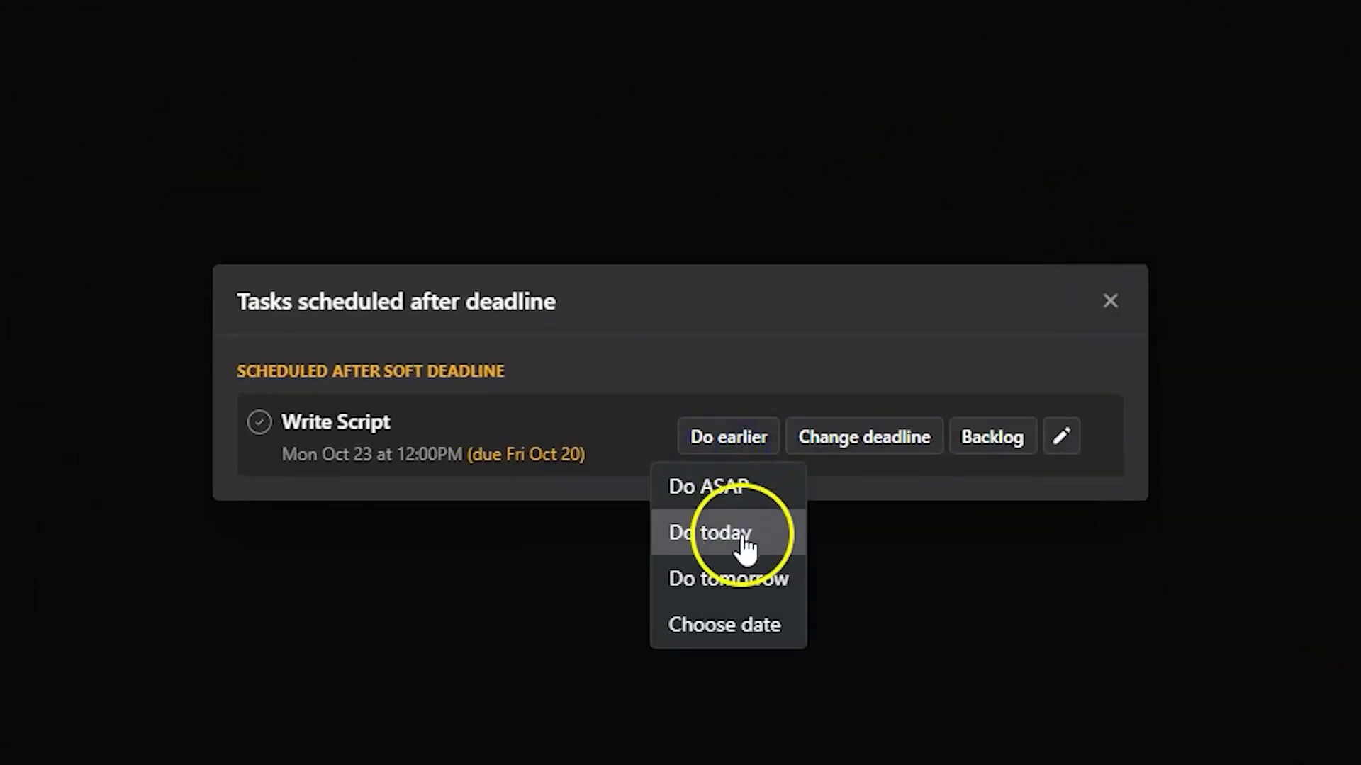
click(822, 380)
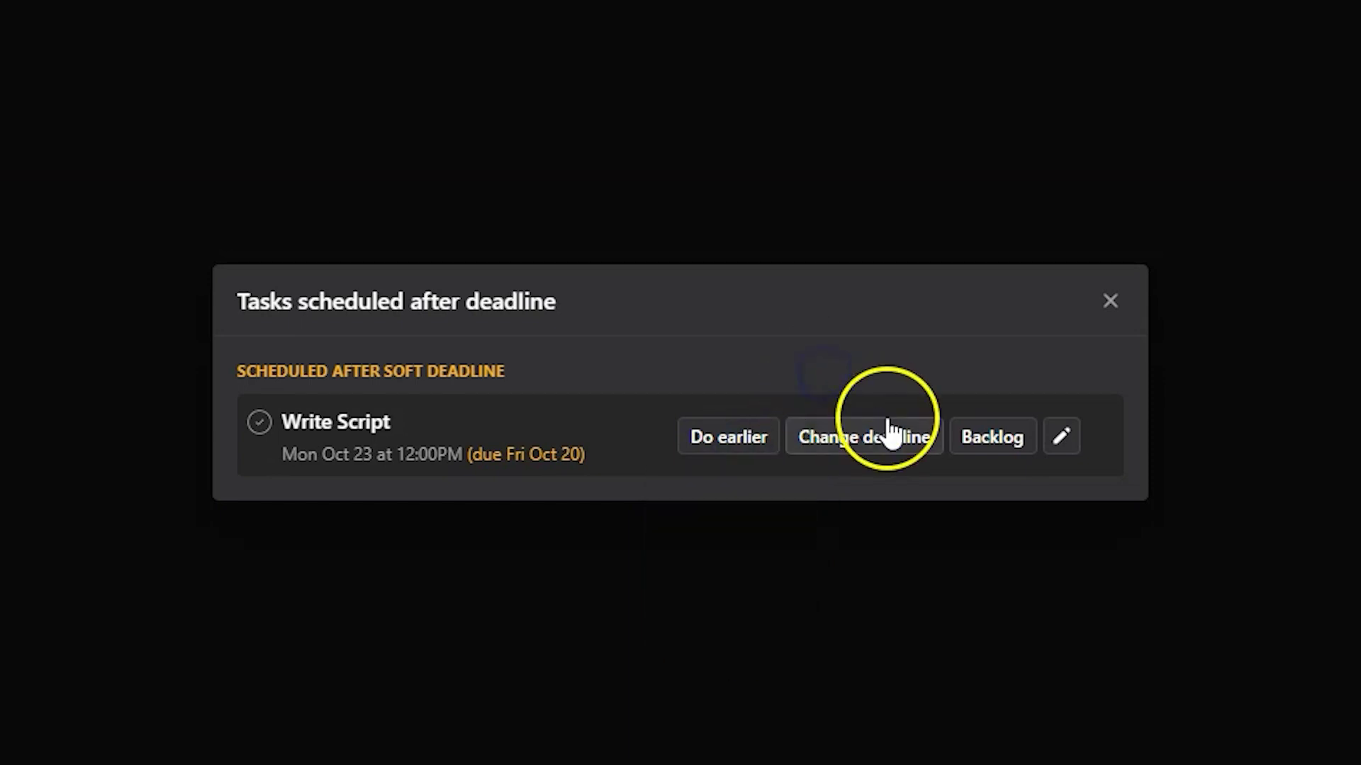
click(1003, 443)
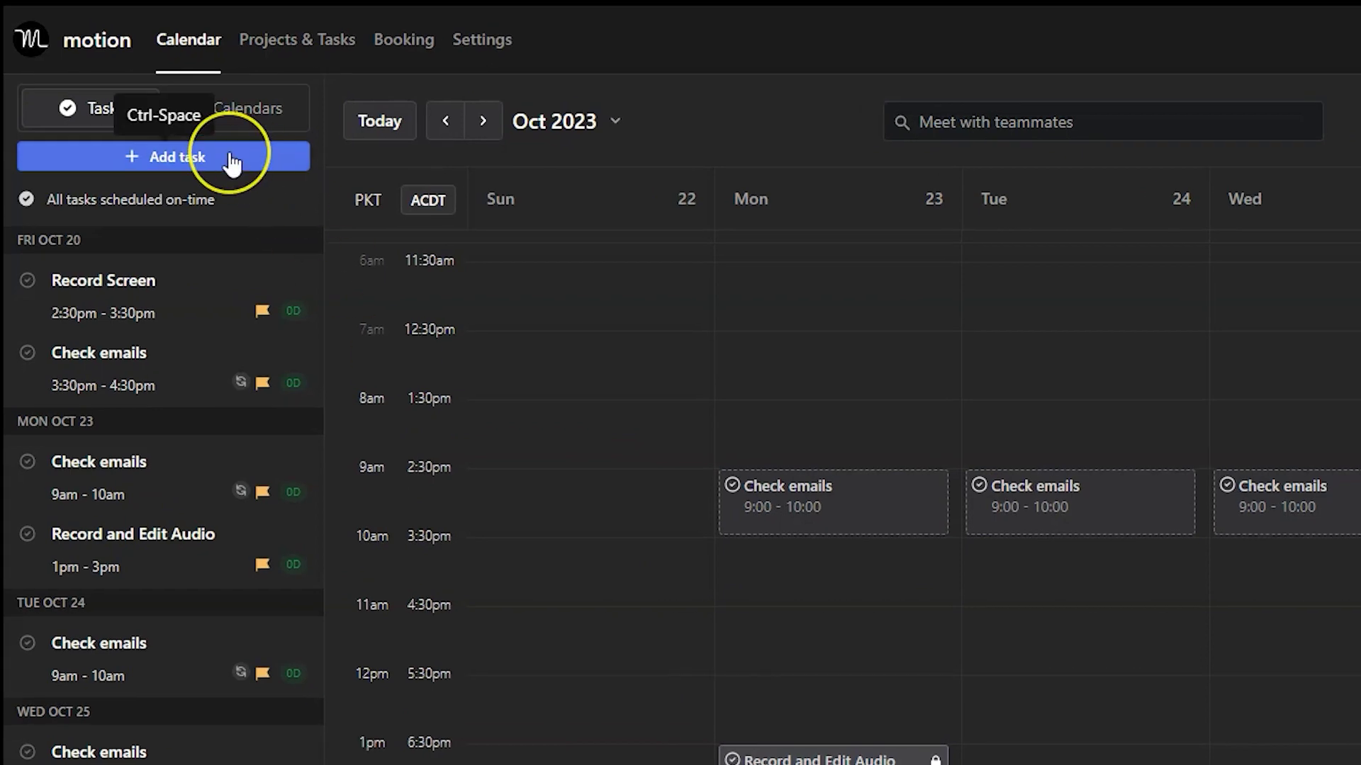
Start a new Write Script task with start date and deadline both Oct 23.
click(232, 162)
text(Write Script)
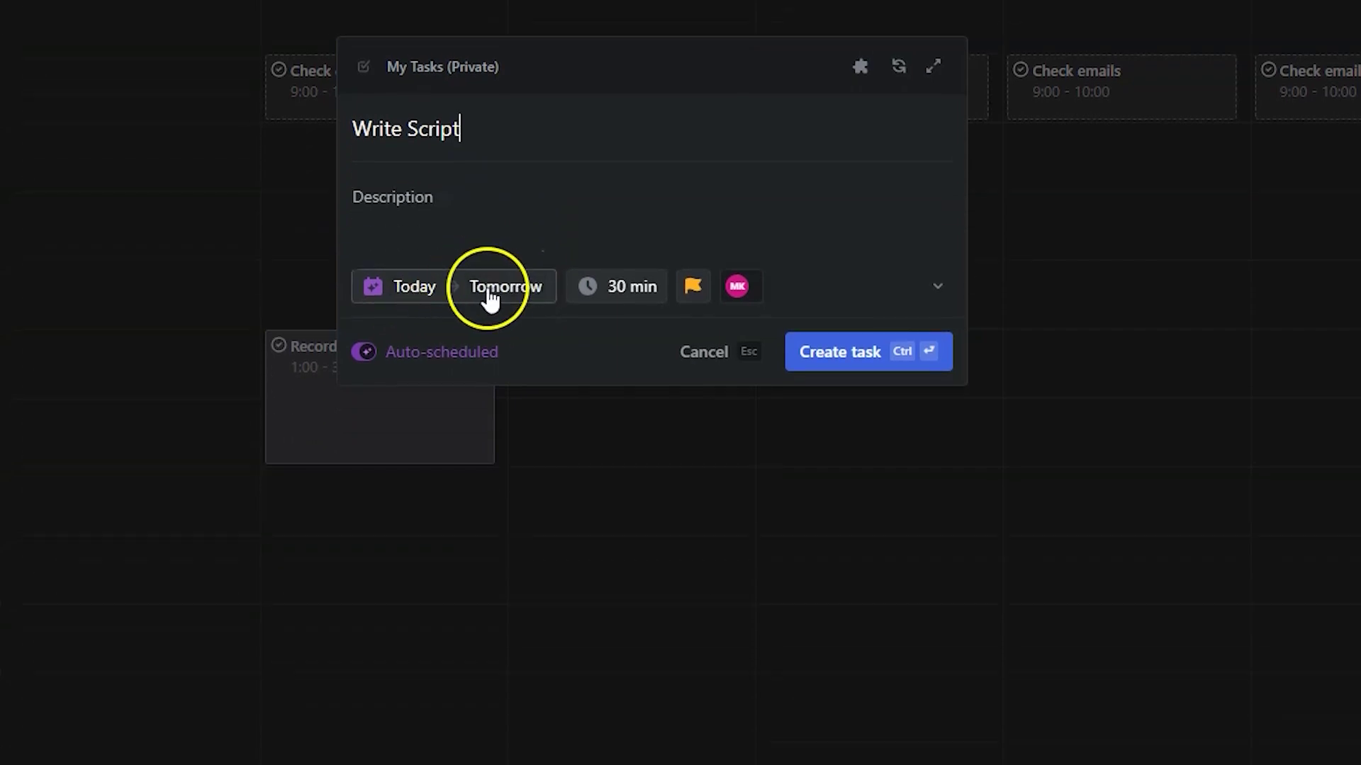
click(398, 287)
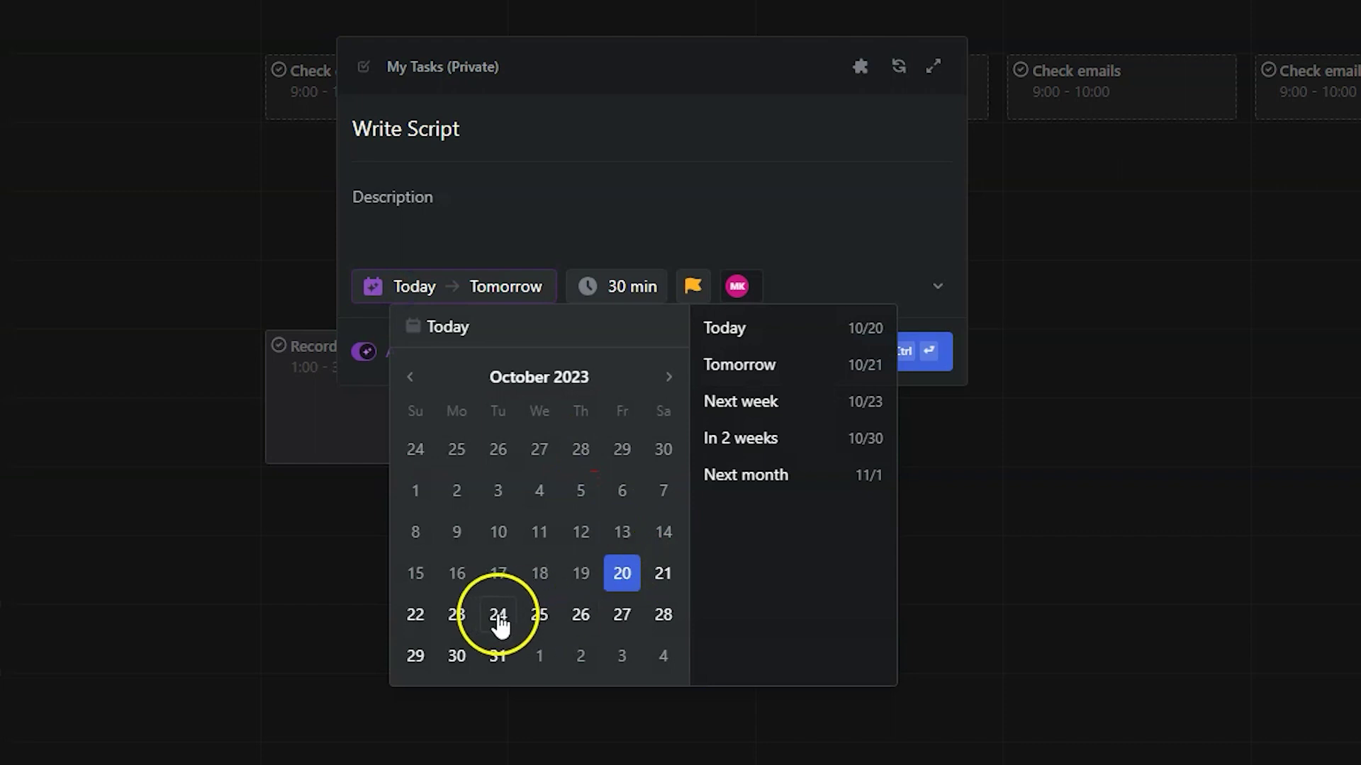
click(457, 615)
click(500, 291)
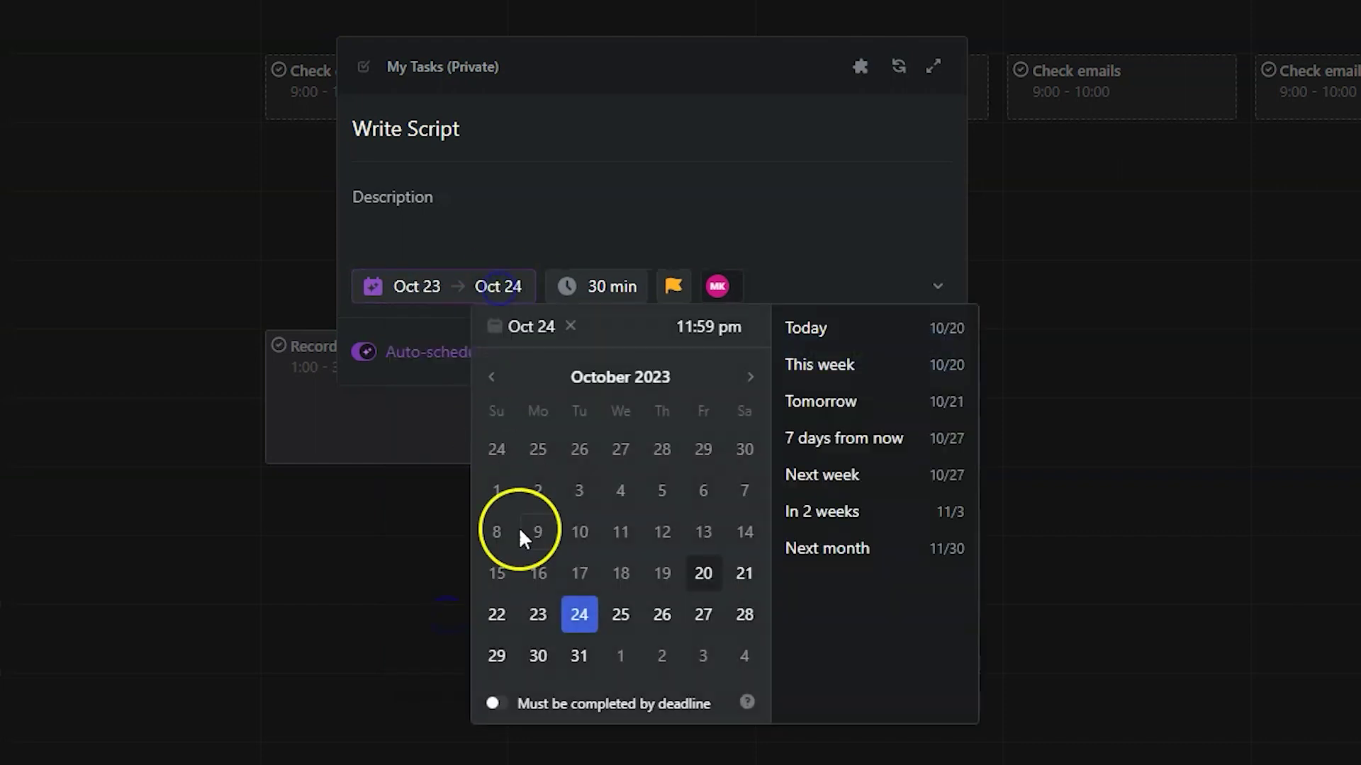
click(552, 617)
Give it a 1-hour duration, keep auto-scheduling on, and create the task.
click(617, 288)
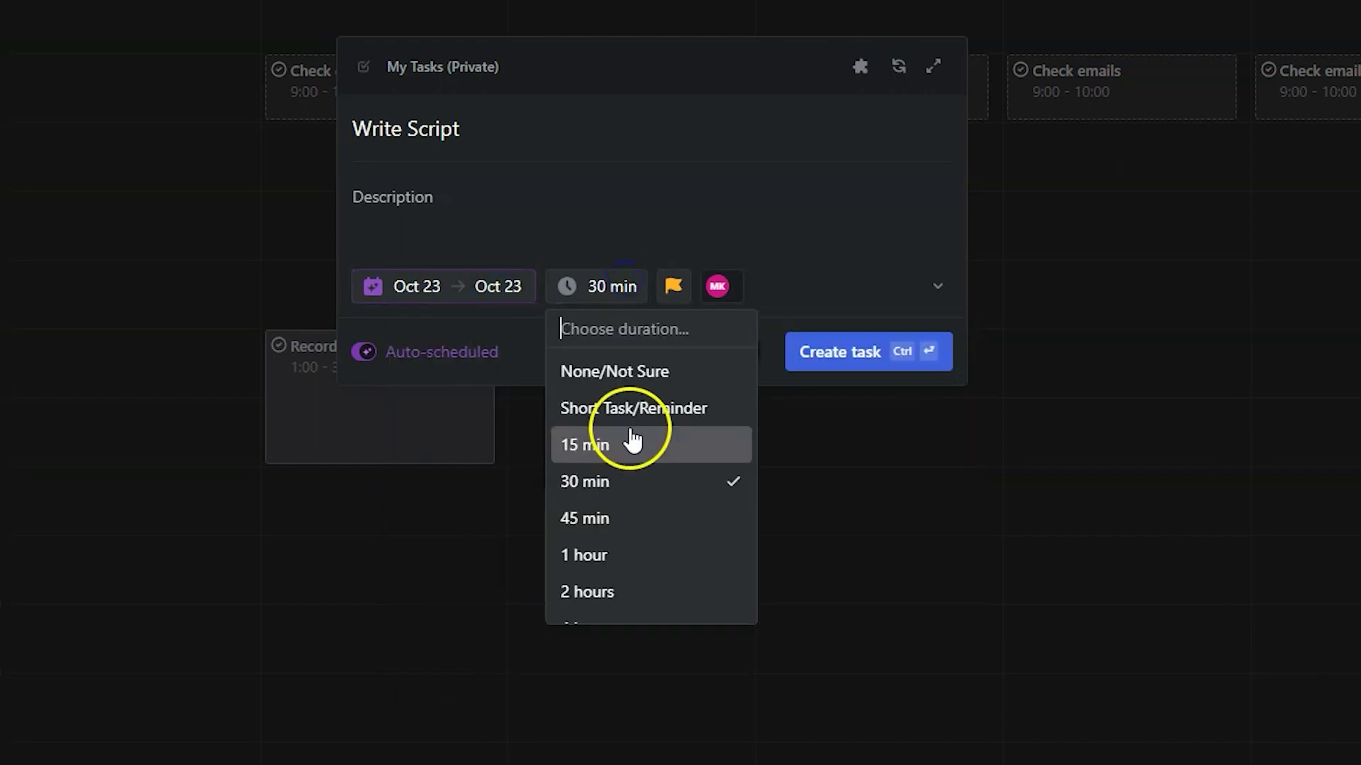
click(633, 560)
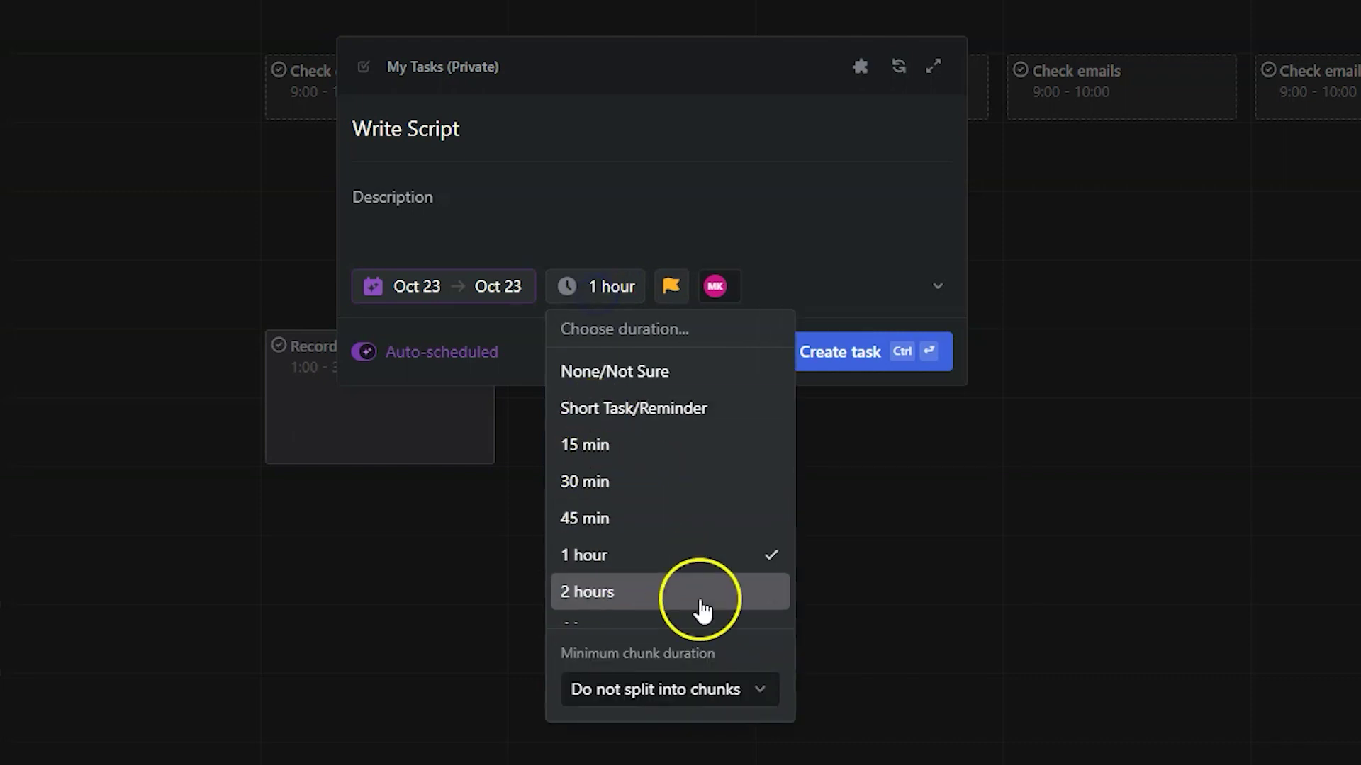
click(764, 691)
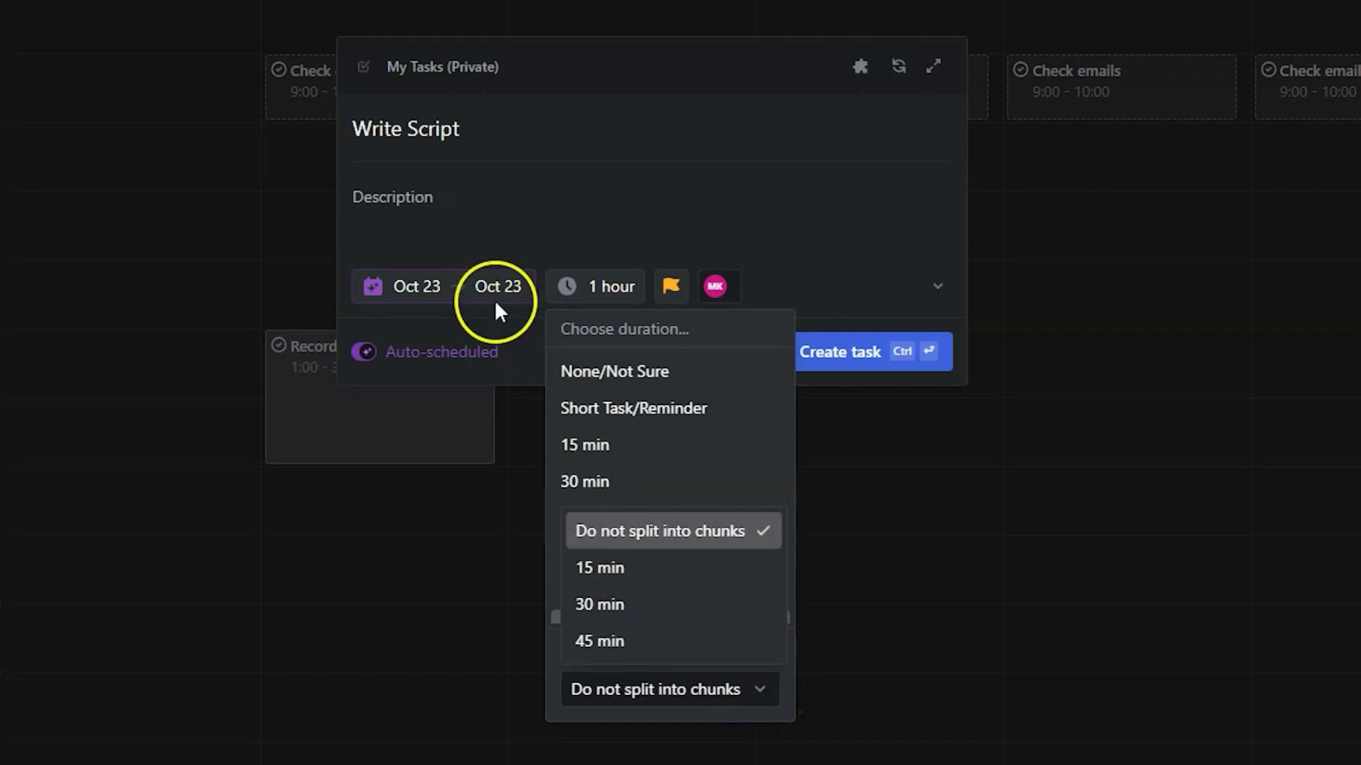
click(434, 180)
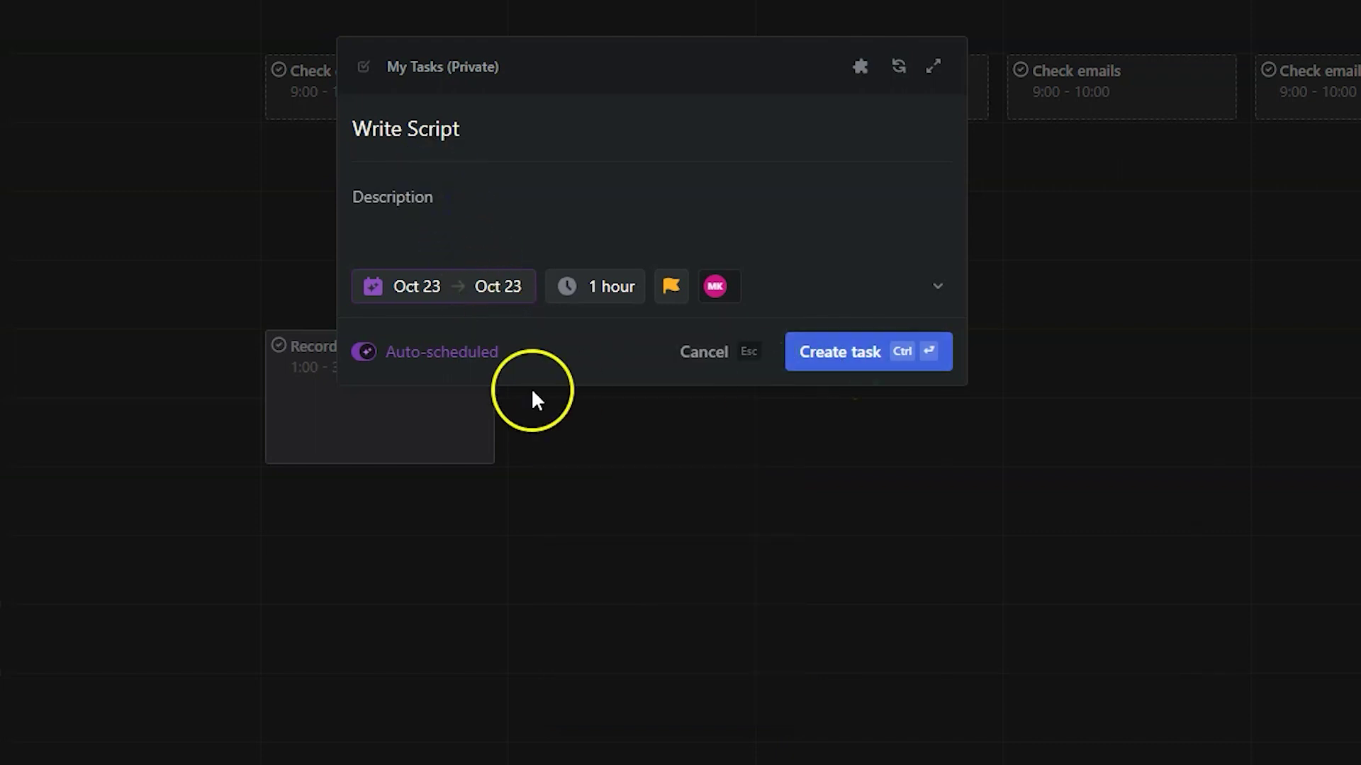
click(361, 353)
click(361, 353)
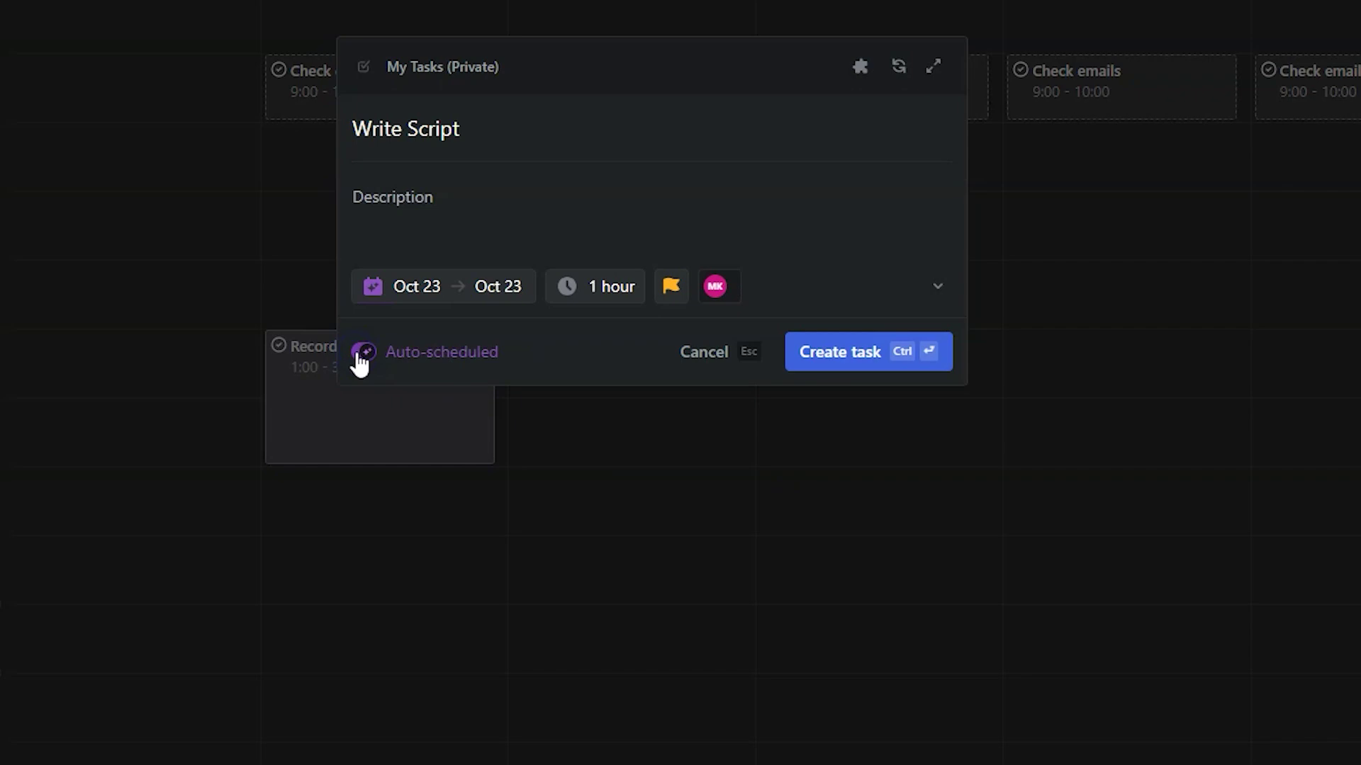
click(850, 352)
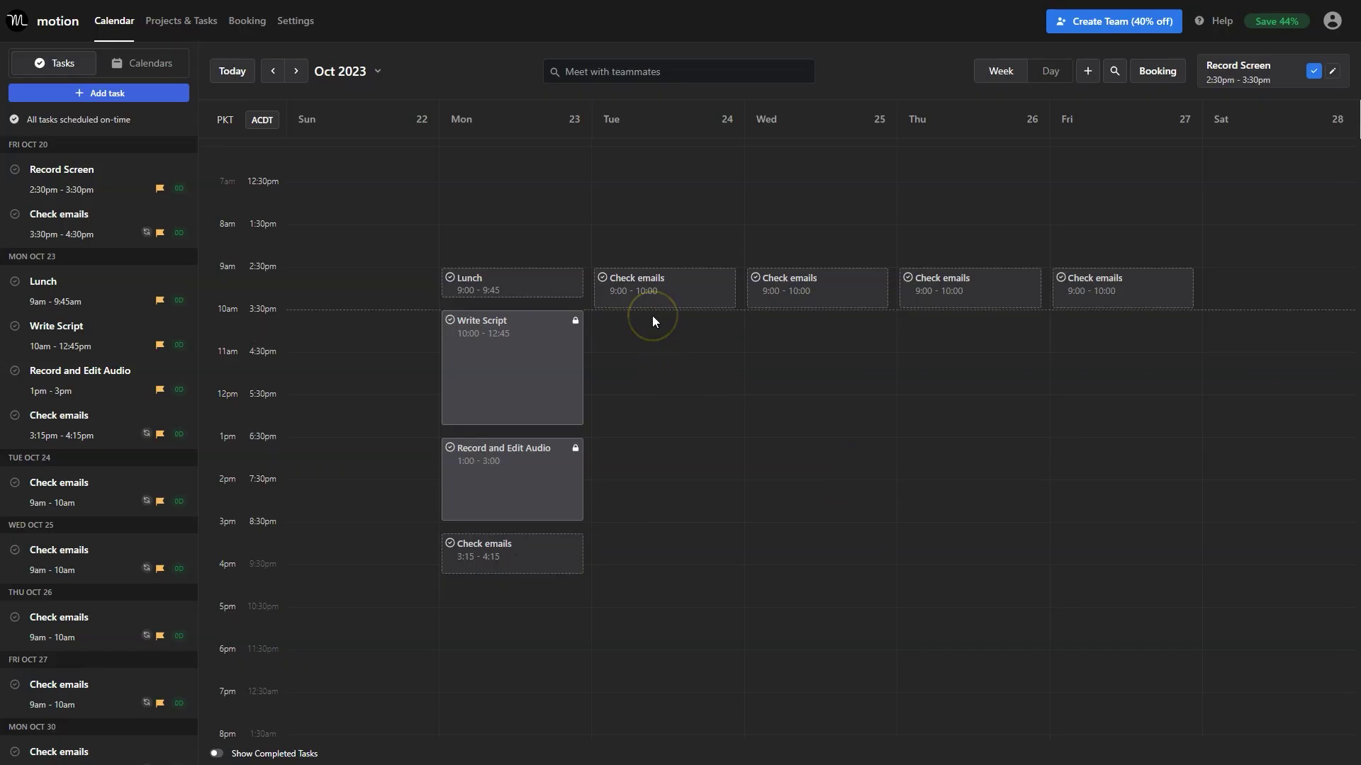
Block out Tuesday Oct 24, 10:15–3:00, as an event named Edit Video.
drag(651, 325, 647, 518)
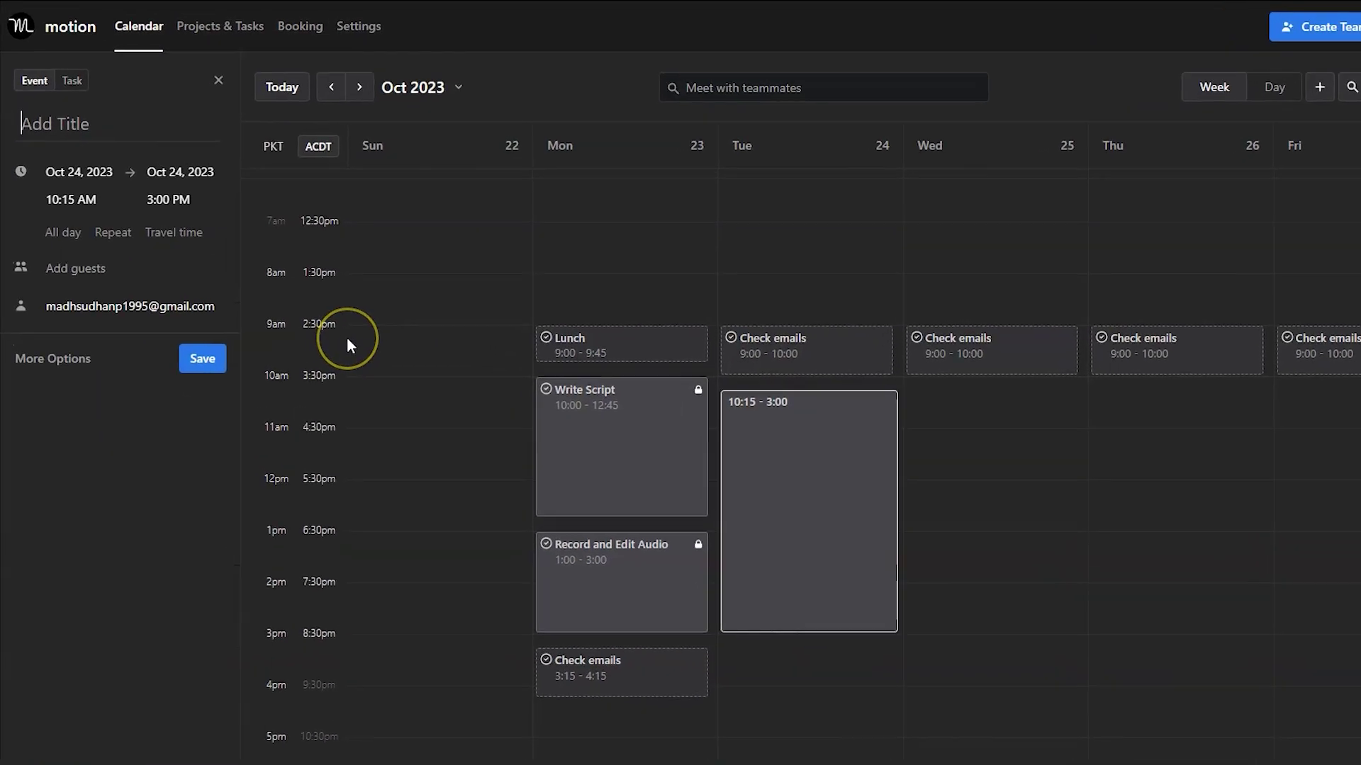
click(171, 151)
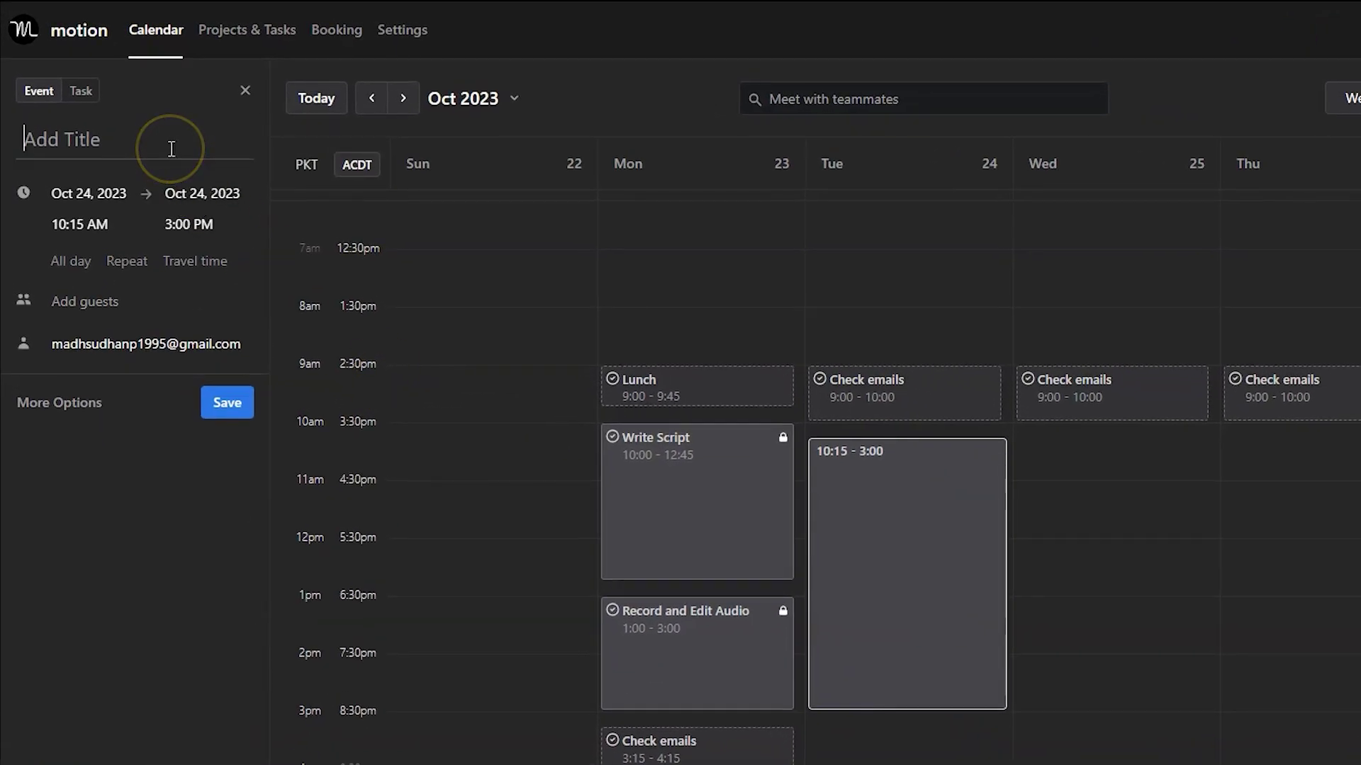
text(Edit Video)
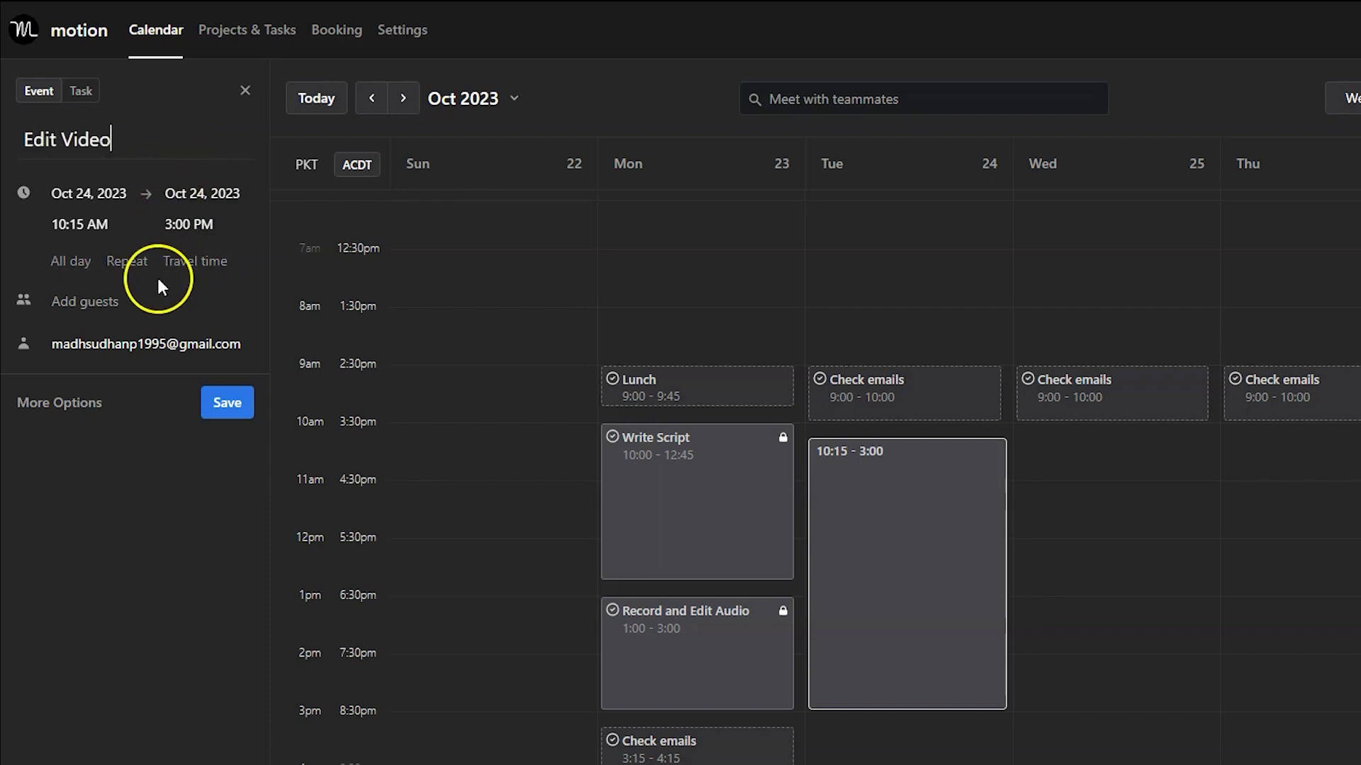
Invite a second guest by their e-mail address and save the event.
click(103, 311)
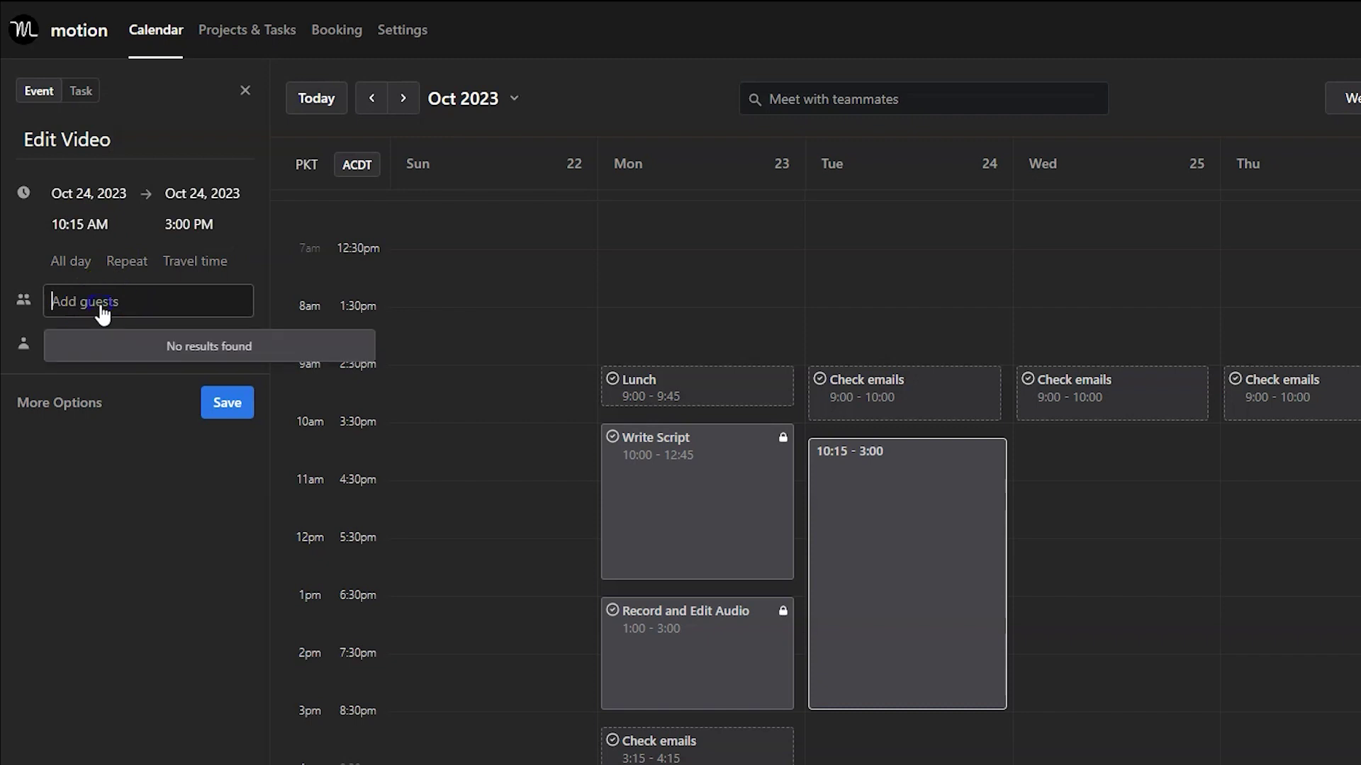
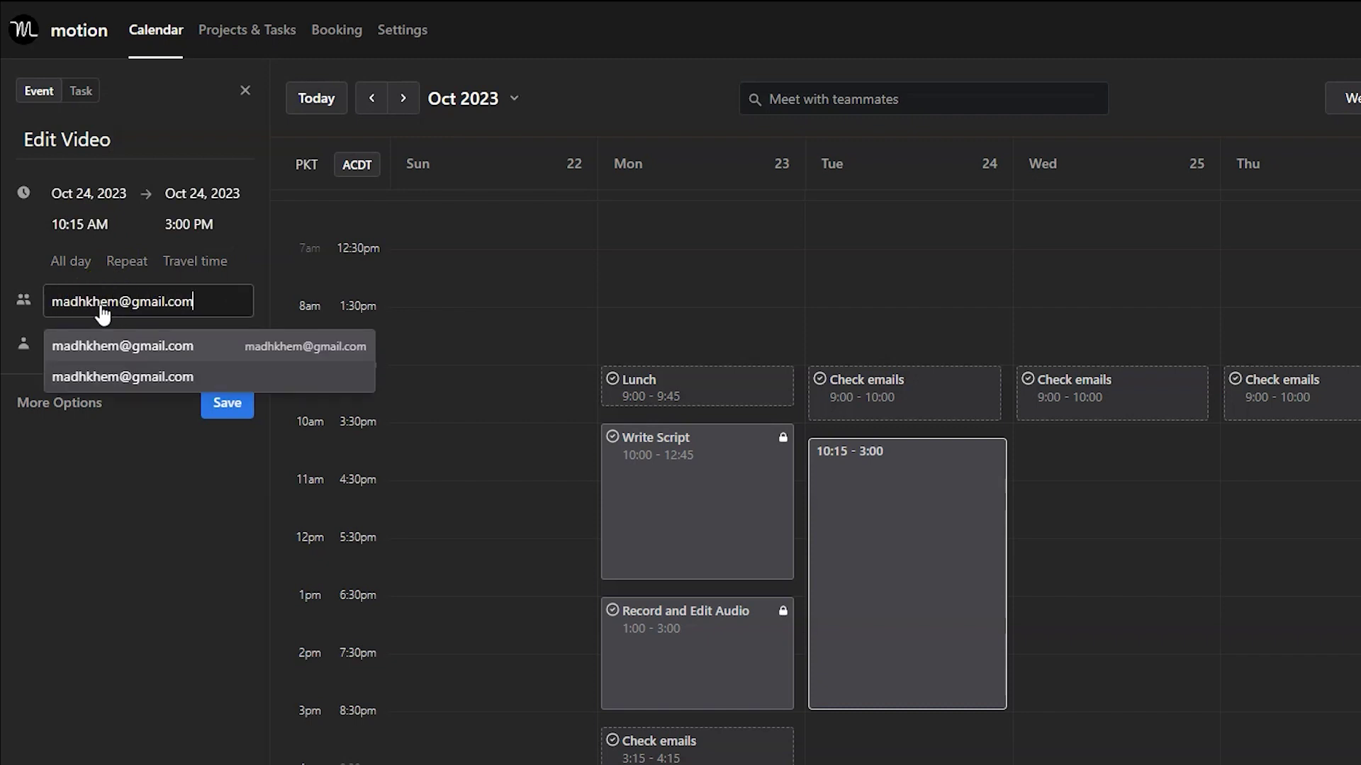
key(Return)
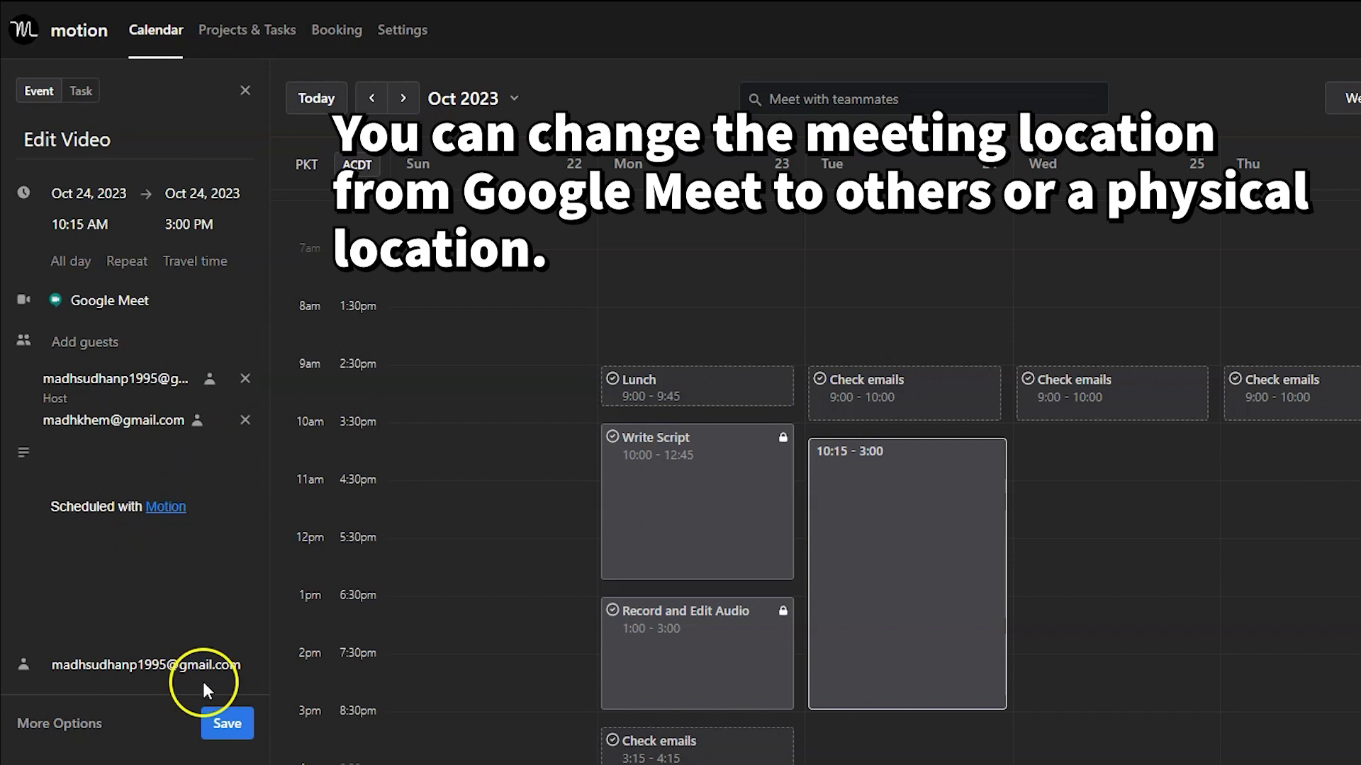
click(218, 720)
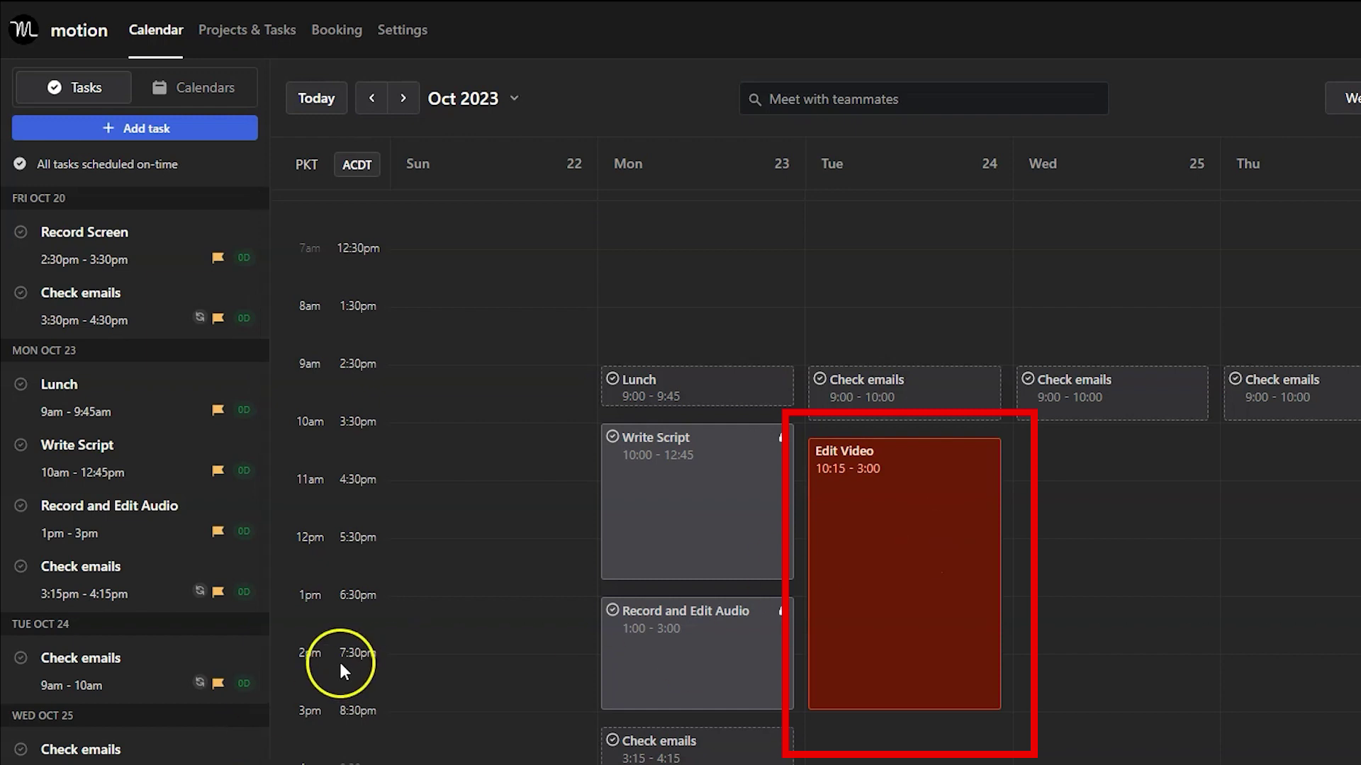
Start the Record Screen task from its menu and move the timer widget aside.
scroll(121, 692, down, 4)
scroll(121, 693, up, 4)
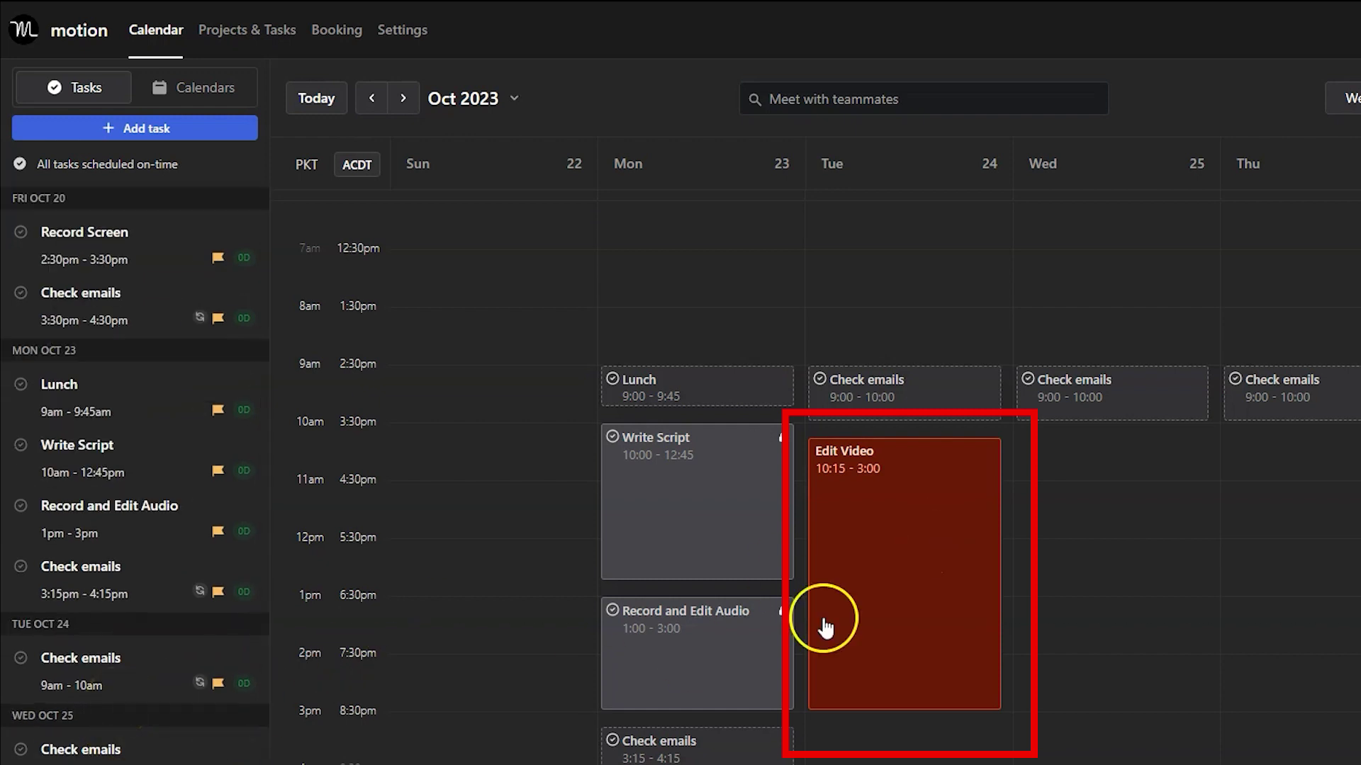
click(912, 530)
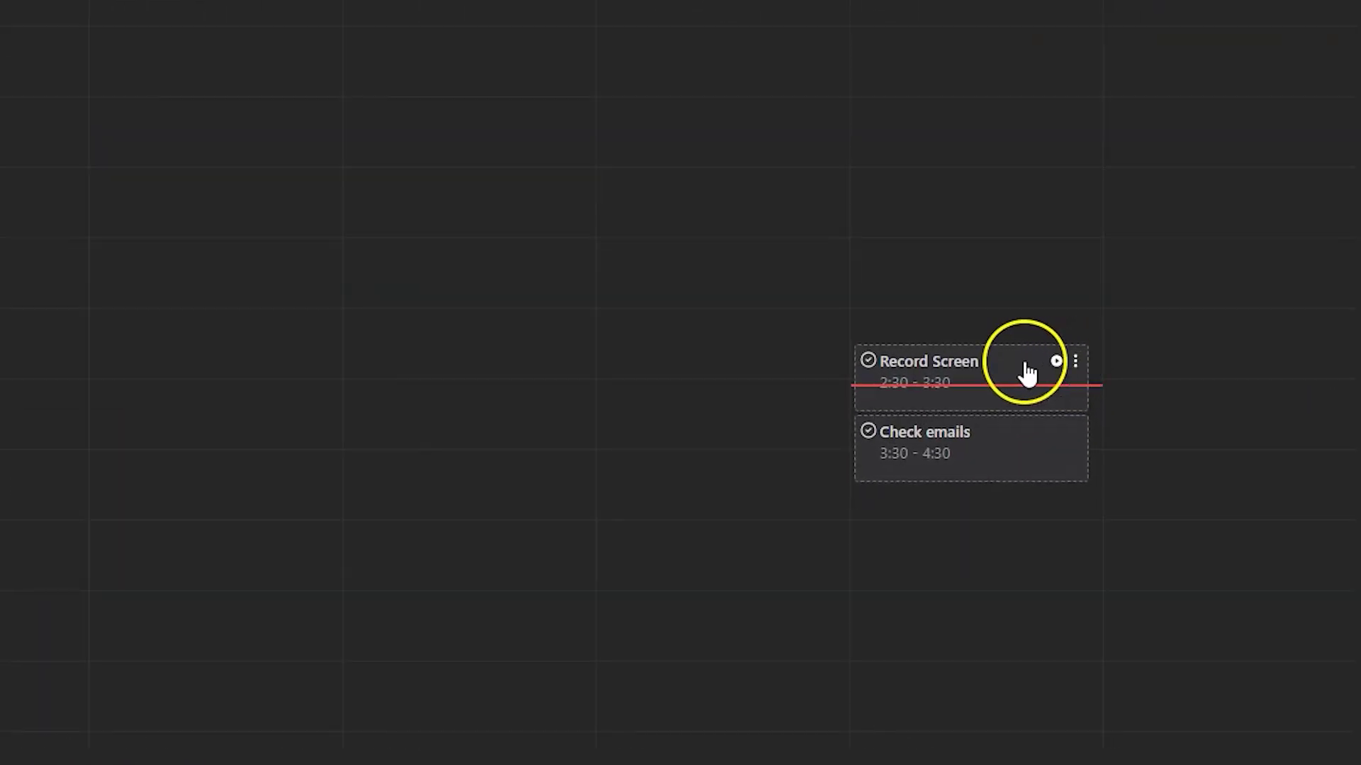
click(1074, 361)
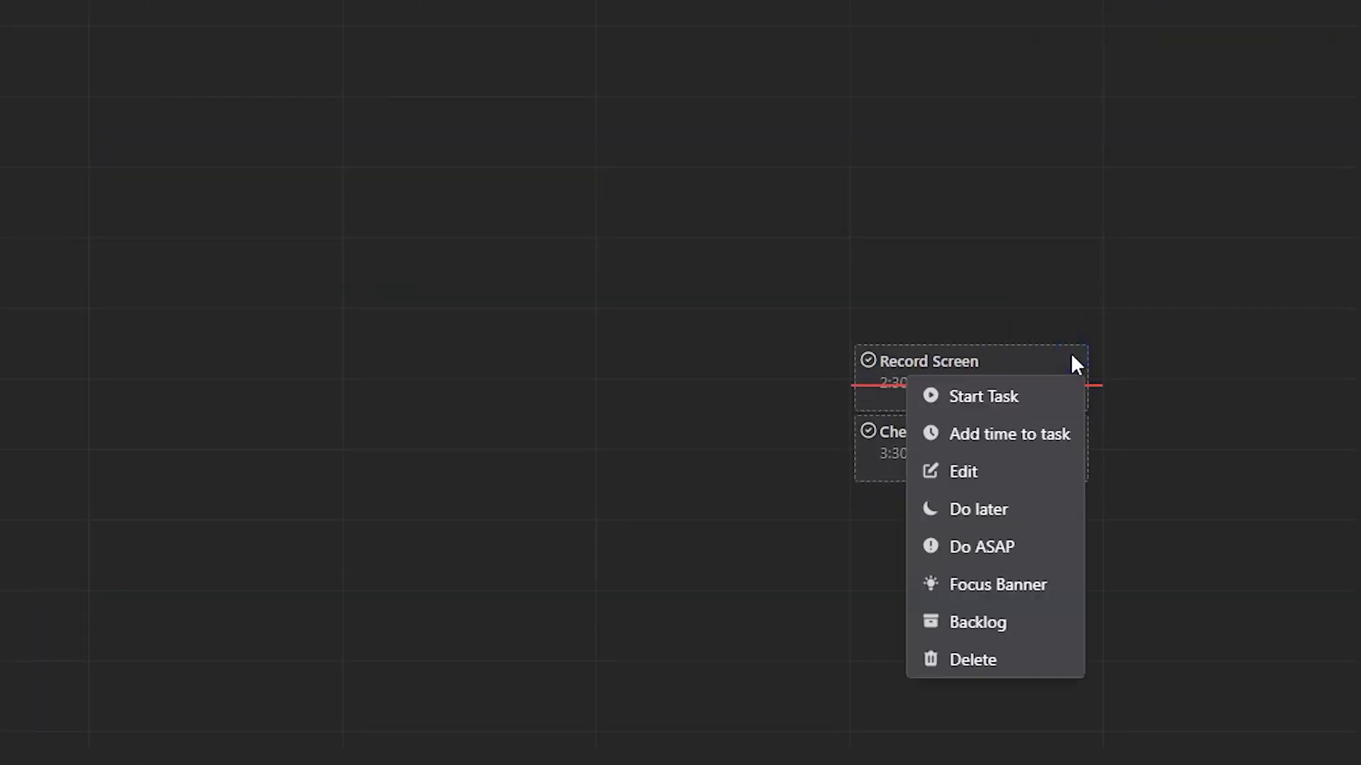
click(965, 403)
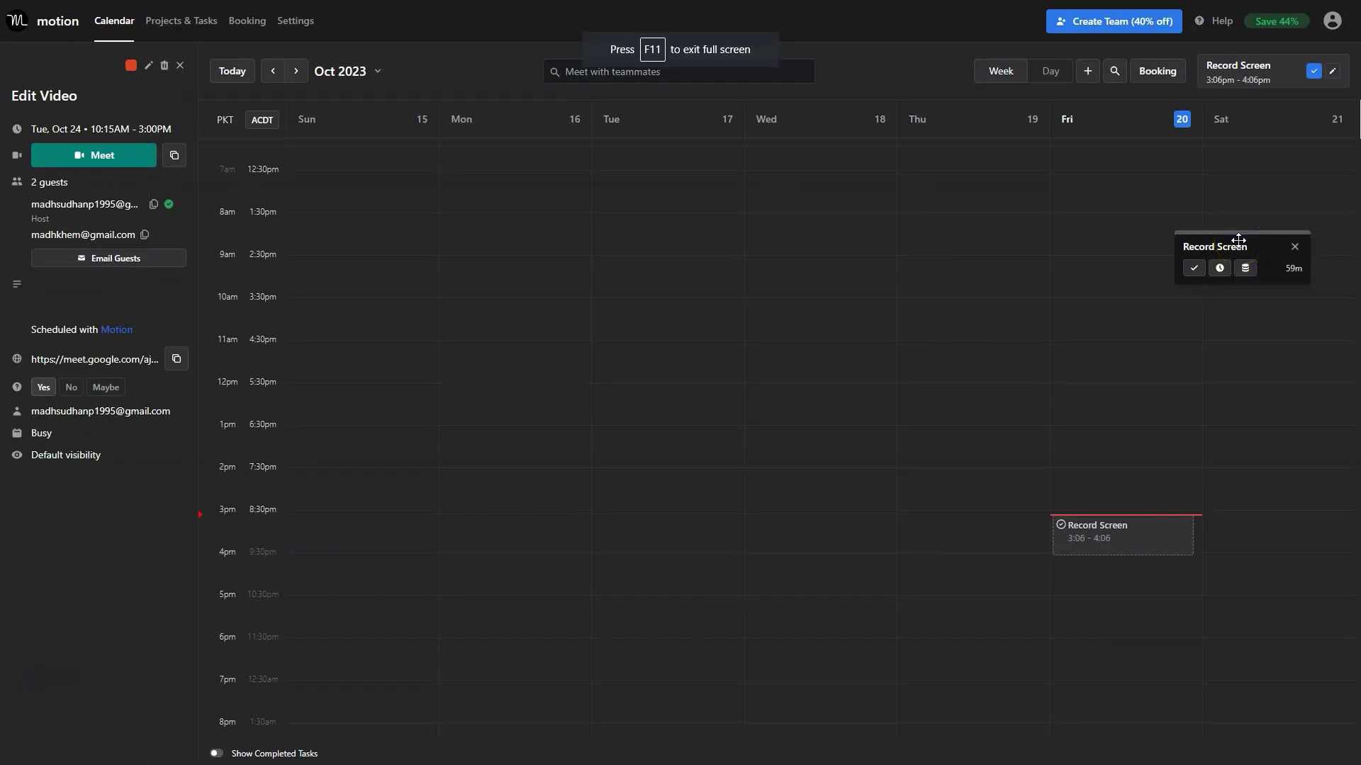
drag(1238, 240, 1161, 622)
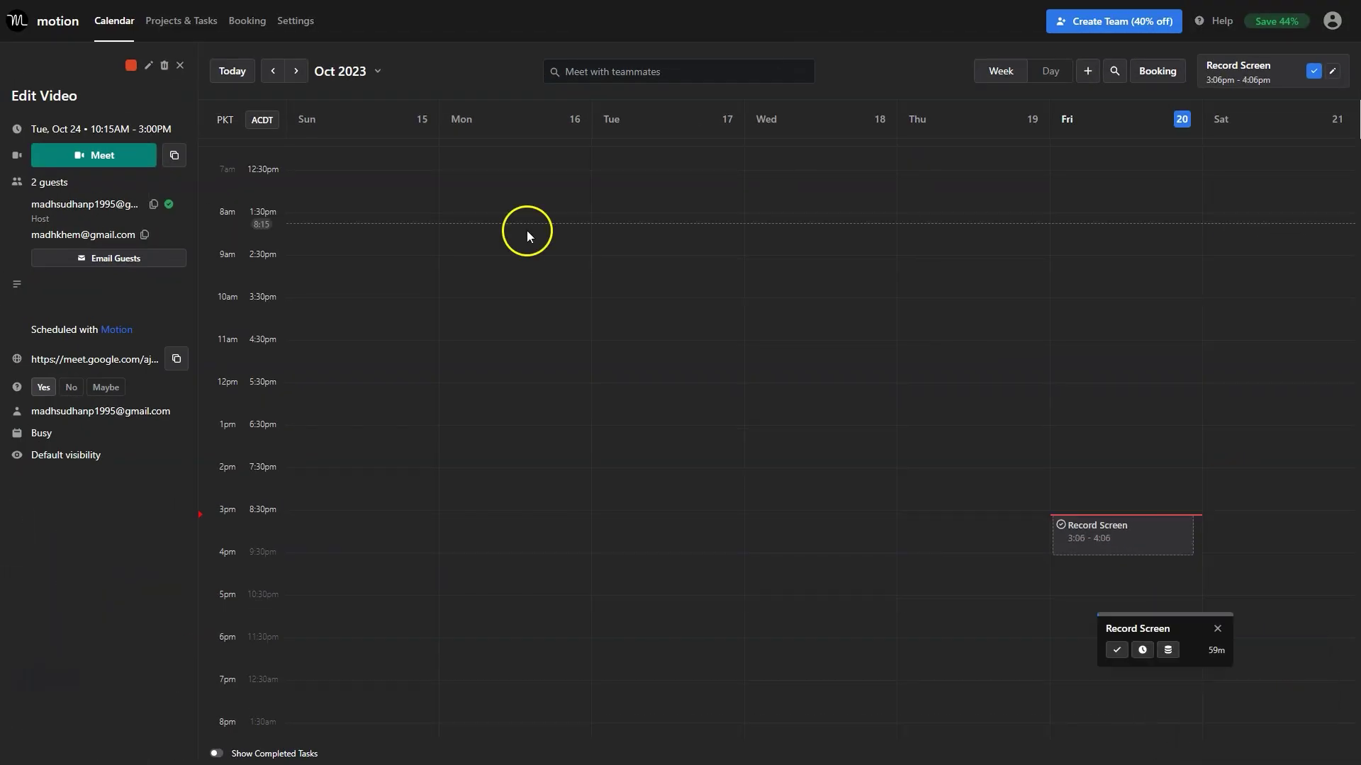
Switch to Projects & Tasks and review My Tasks and the Motion Tutorial project.
click(197, 24)
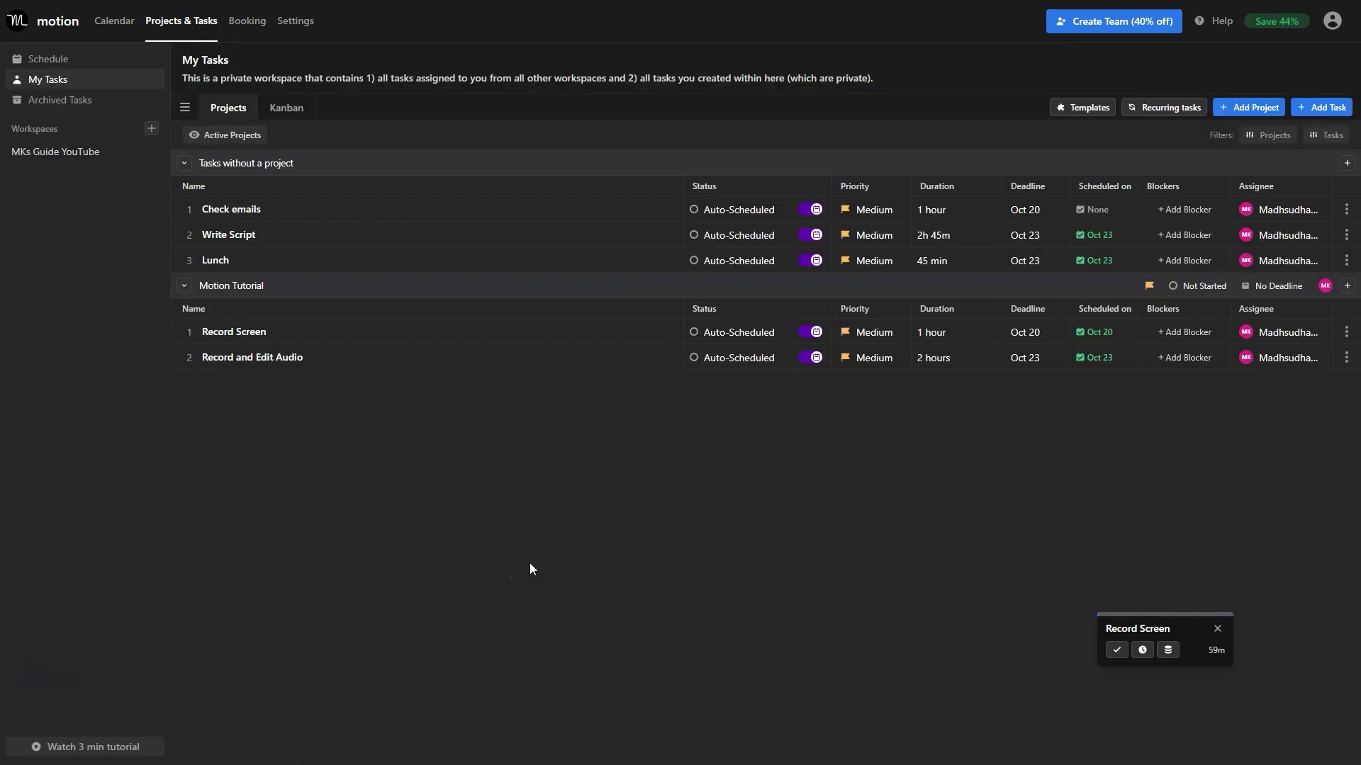
drag(215, 261, 276, 433)
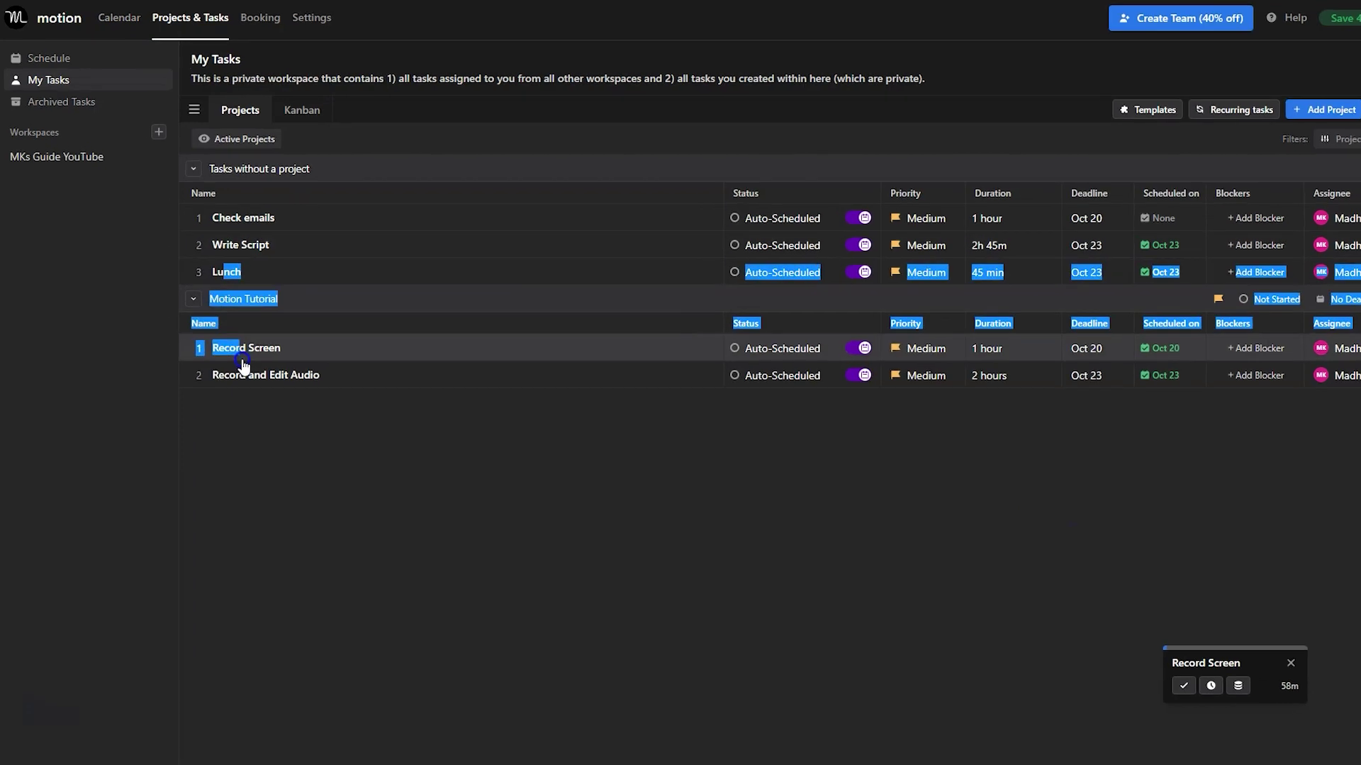
click(306, 429)
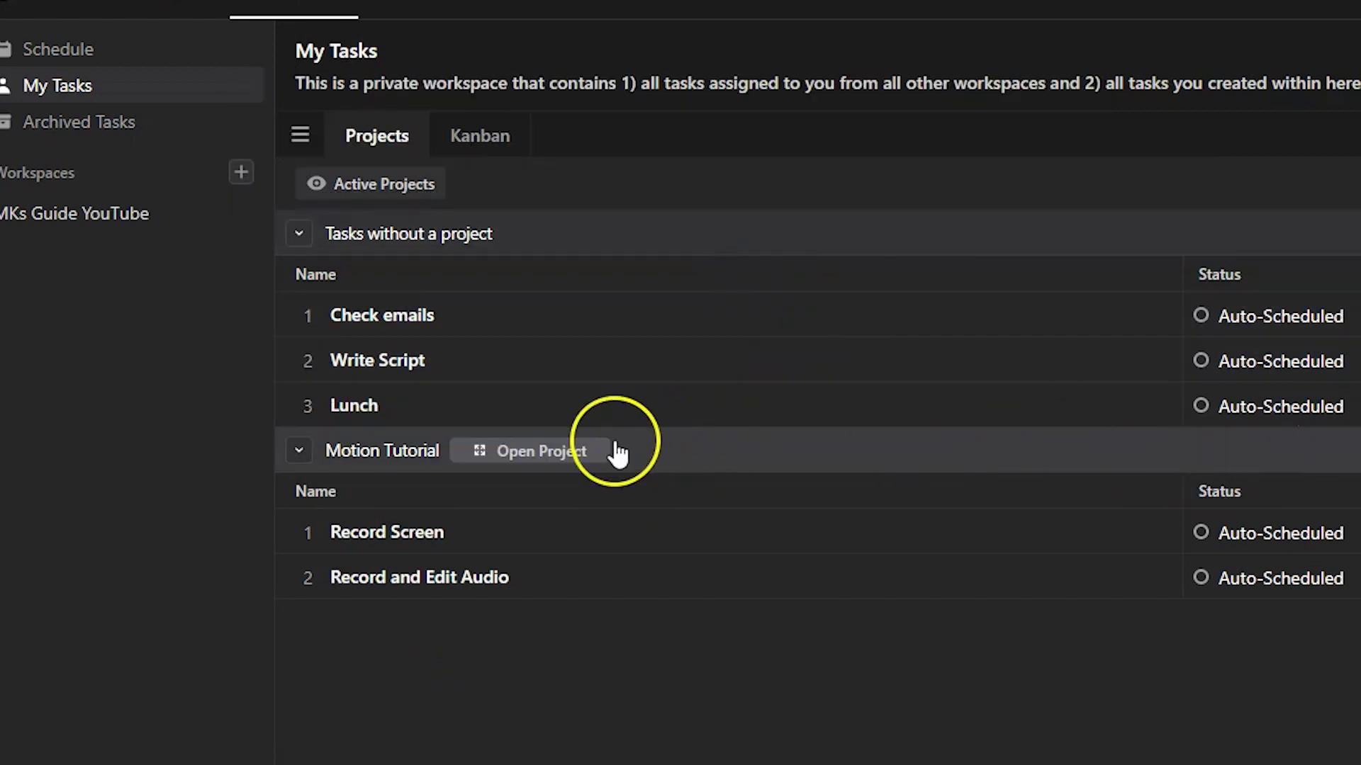
click(595, 452)
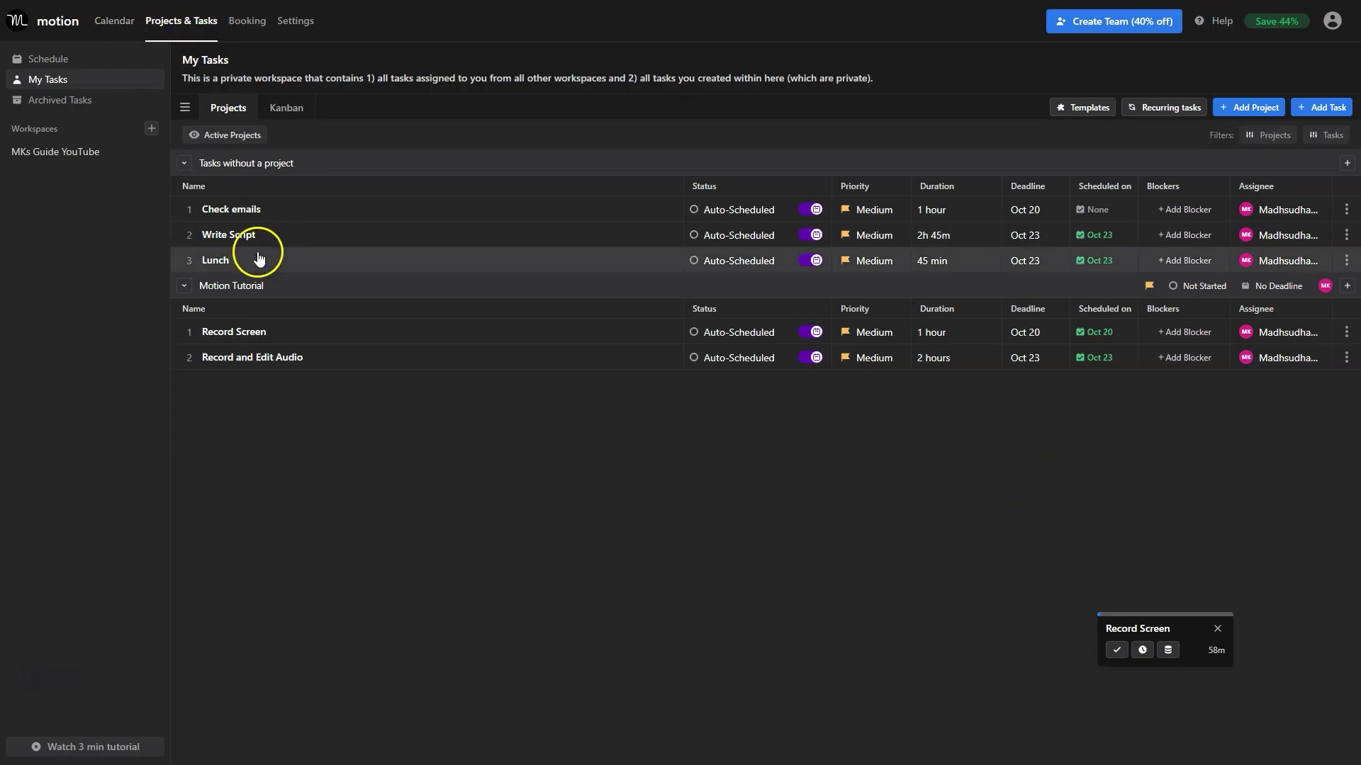
drag(211, 261, 254, 396)
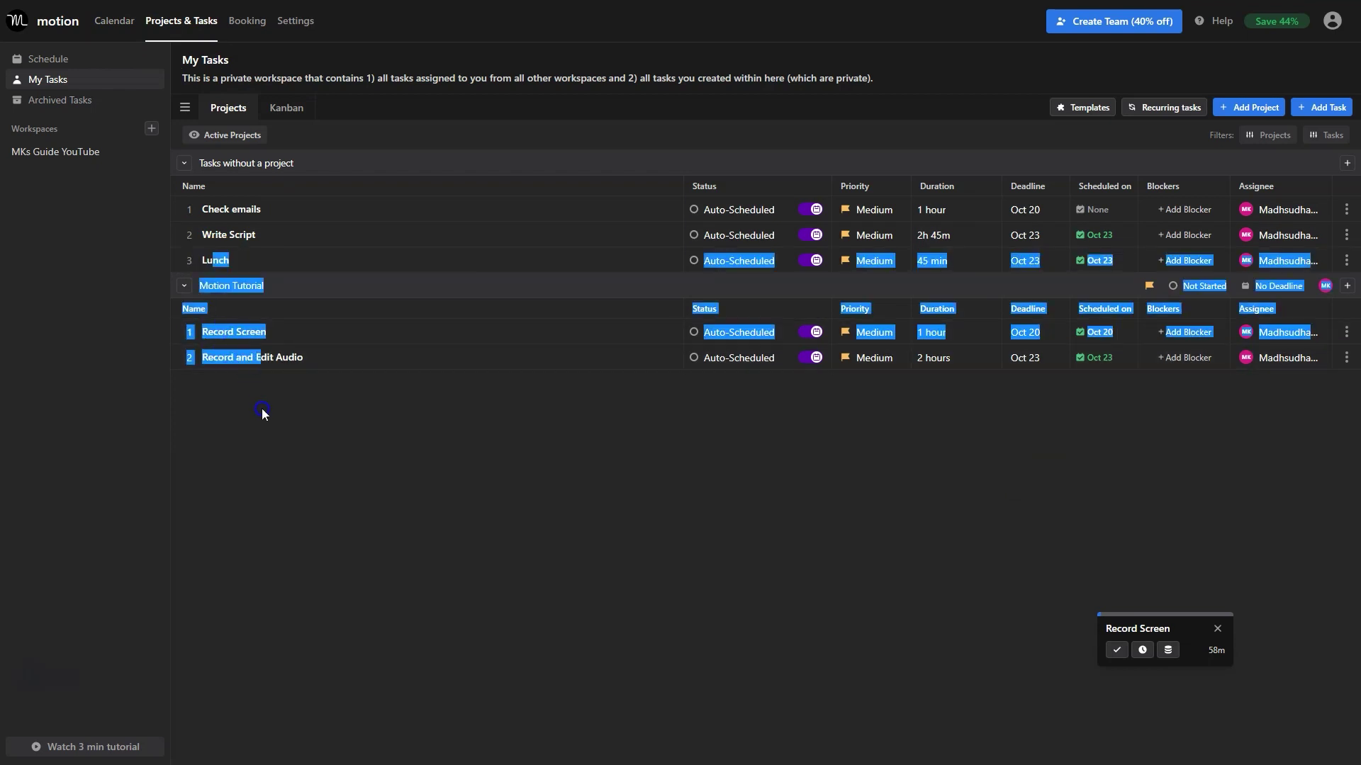
click(261, 408)
mouse_move(349, 287)
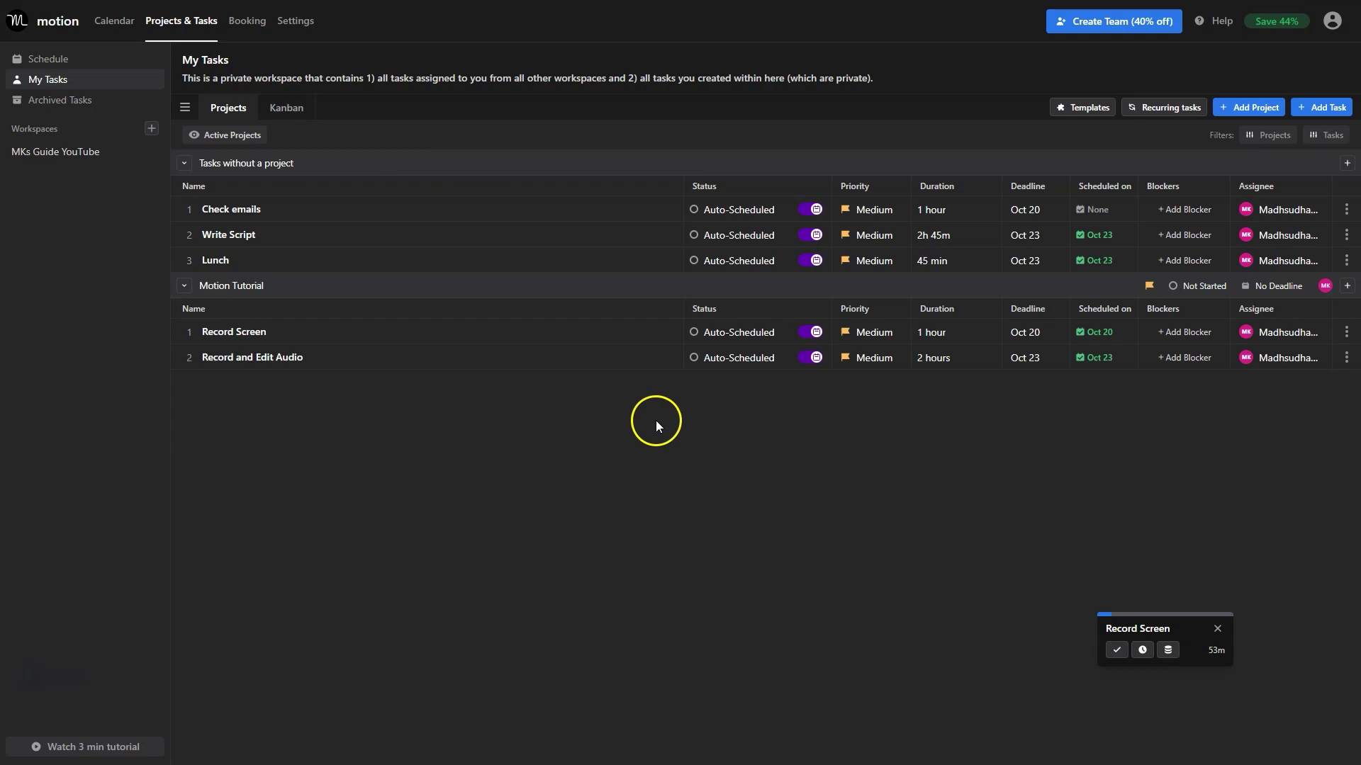
Switch My Tasks to a Kanban board, trying Status and Label grouping.
click(293, 114)
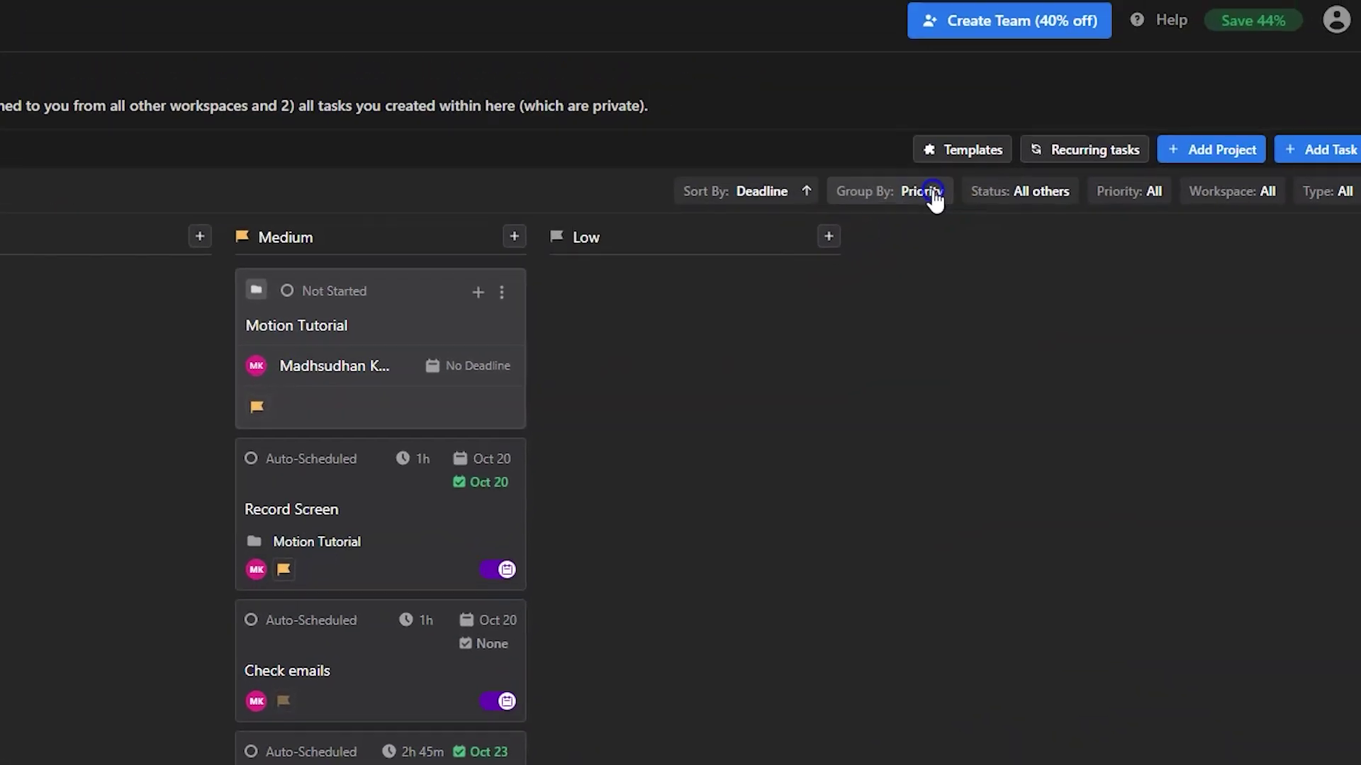
click(1063, 136)
click(819, 298)
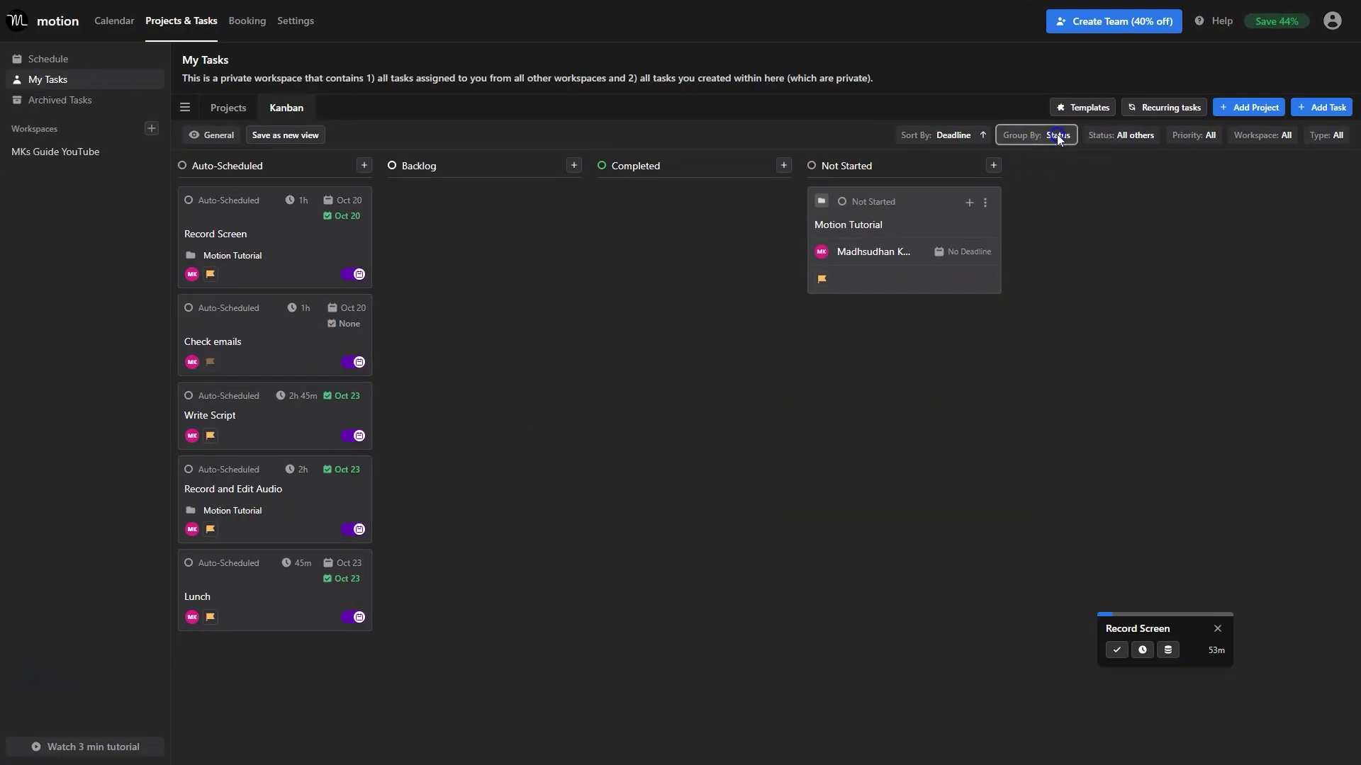
click(1057, 136)
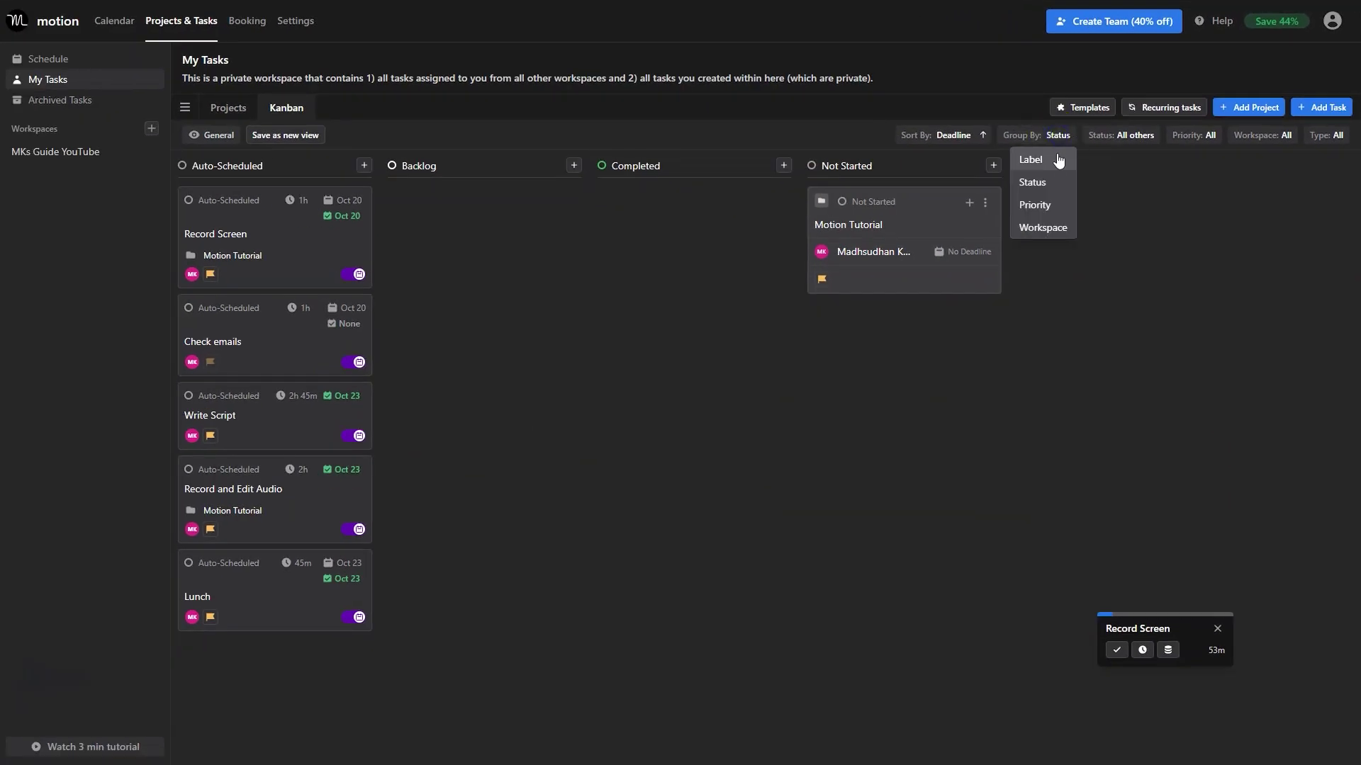
click(1056, 159)
click(1050, 136)
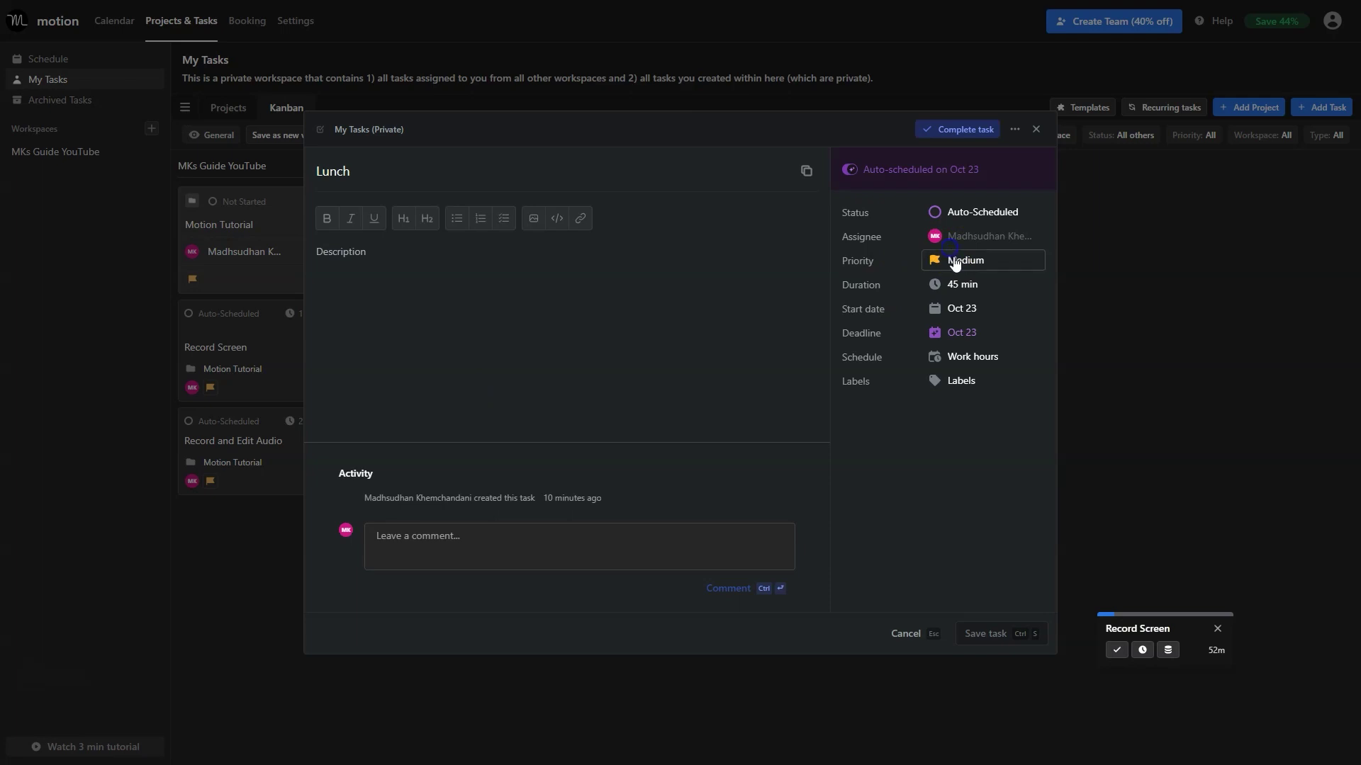
Change the Lunch task's priority to Low and save it.
click(954, 261)
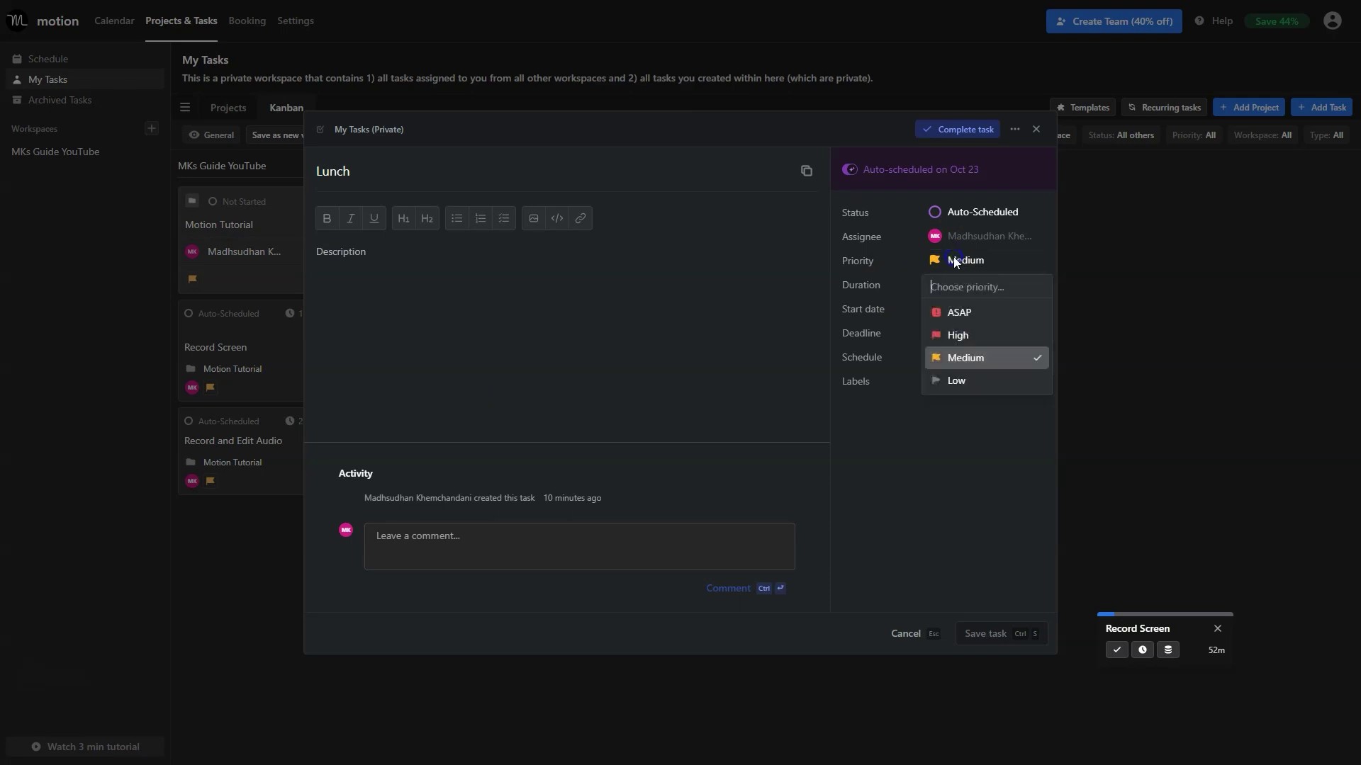
click(977, 308)
click(958, 267)
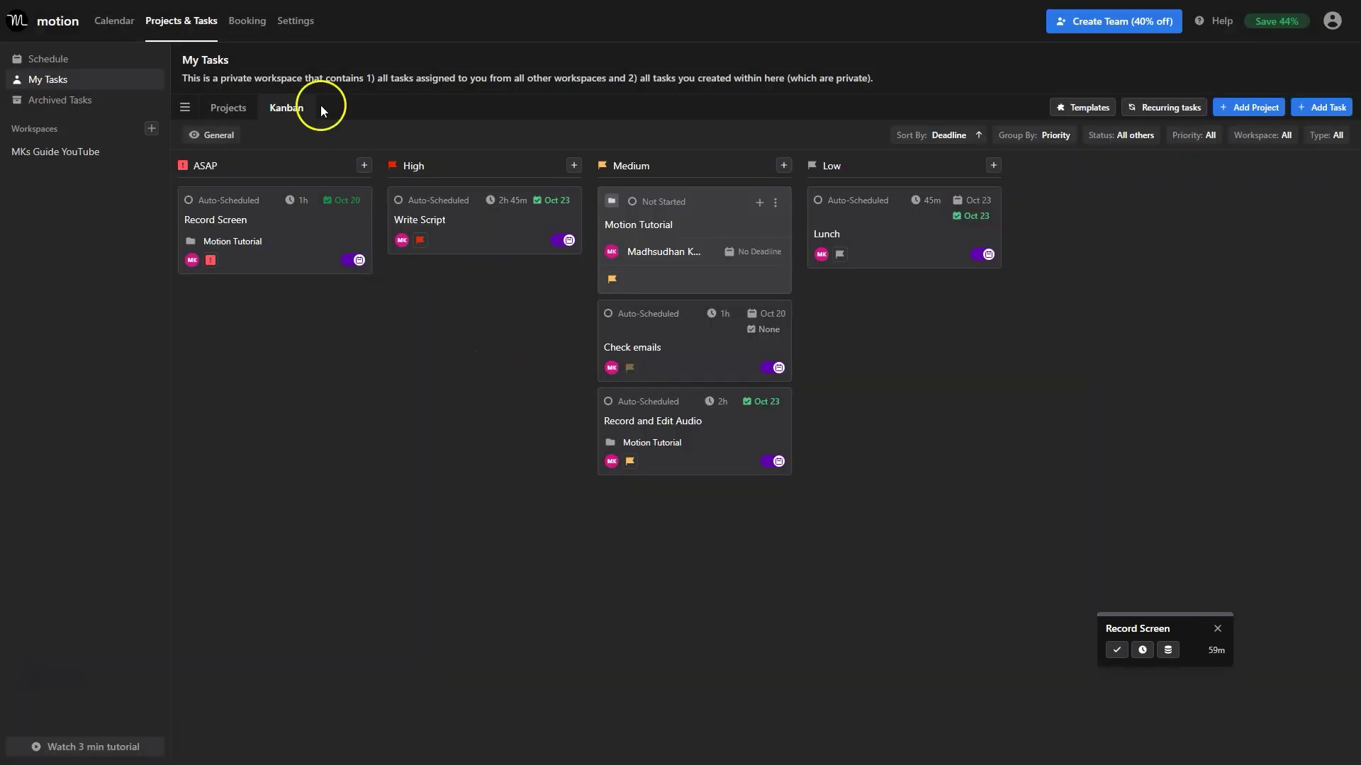
Create a booking page with work hours, 15-minute buffer, 30-minute meetings and Google Meet.
click(248, 22)
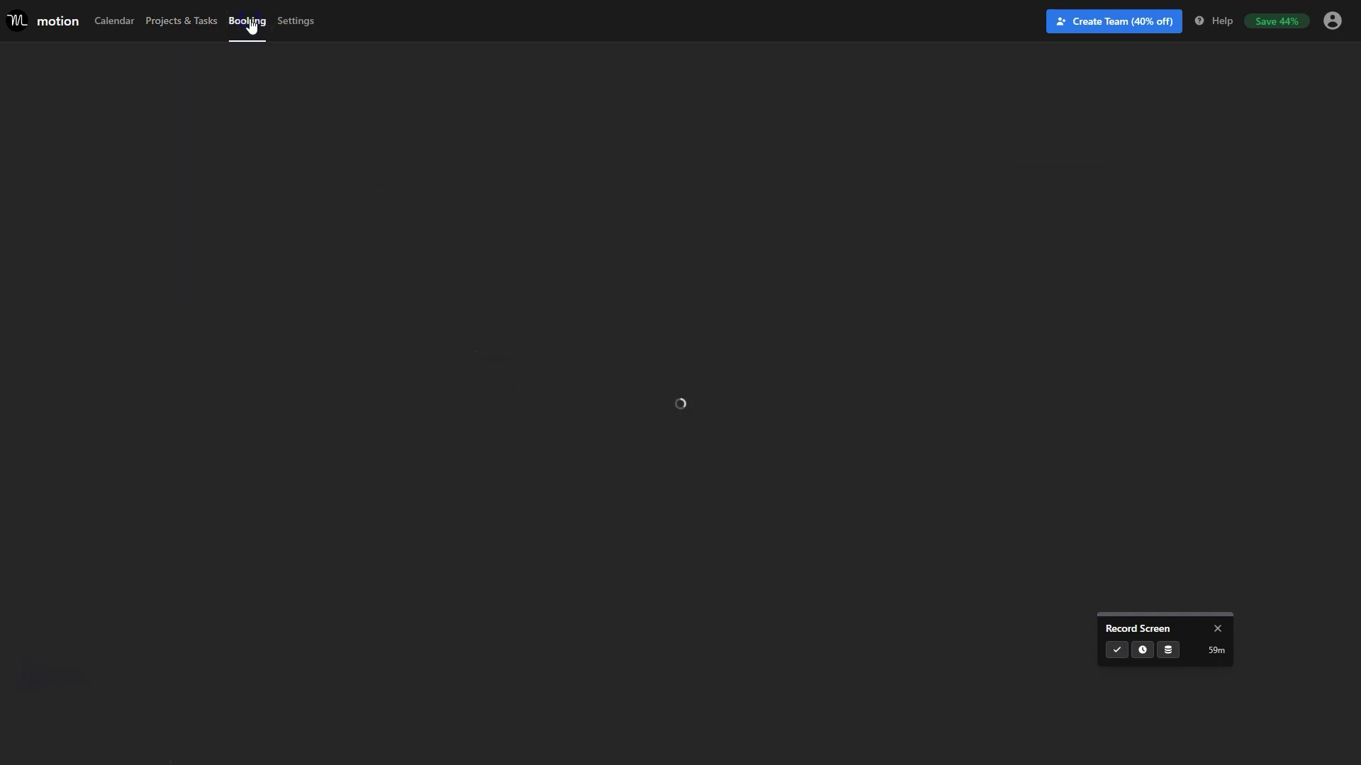
click(690, 149)
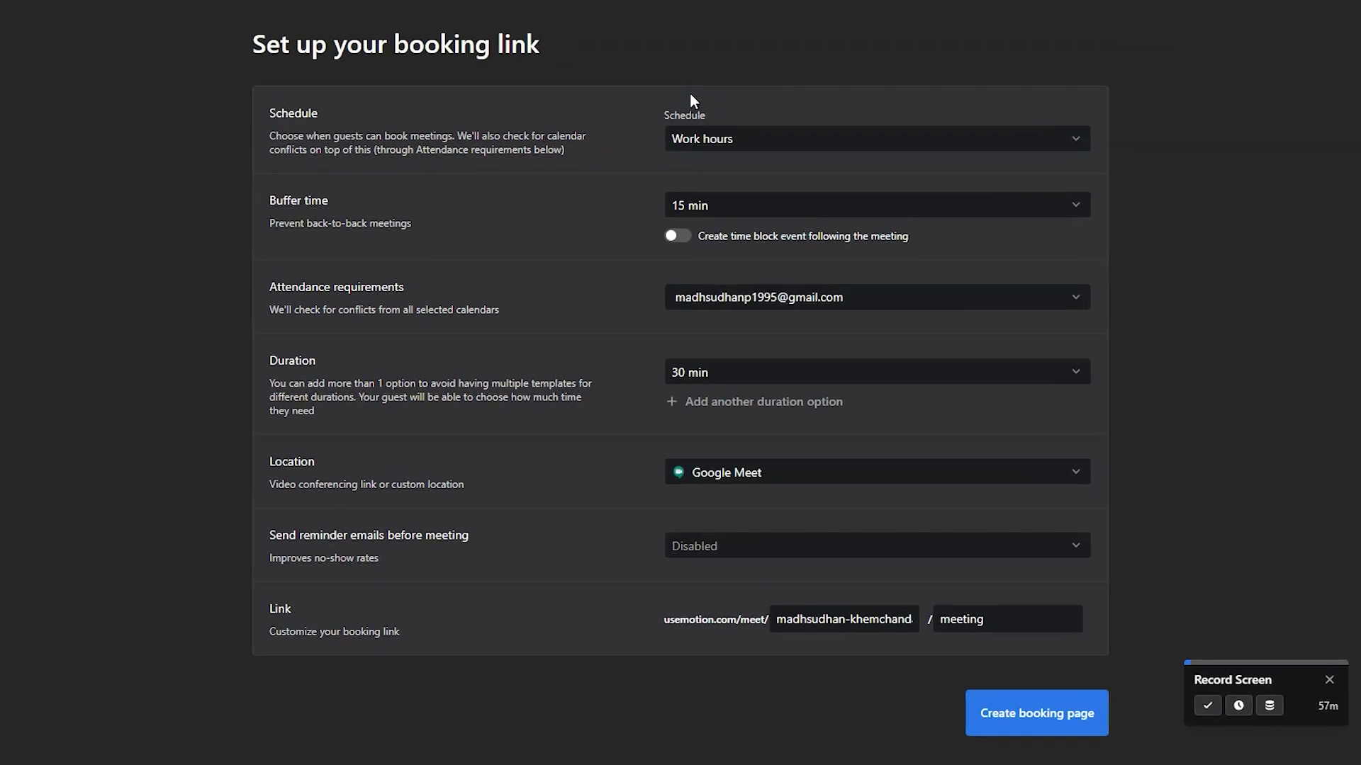
click(689, 146)
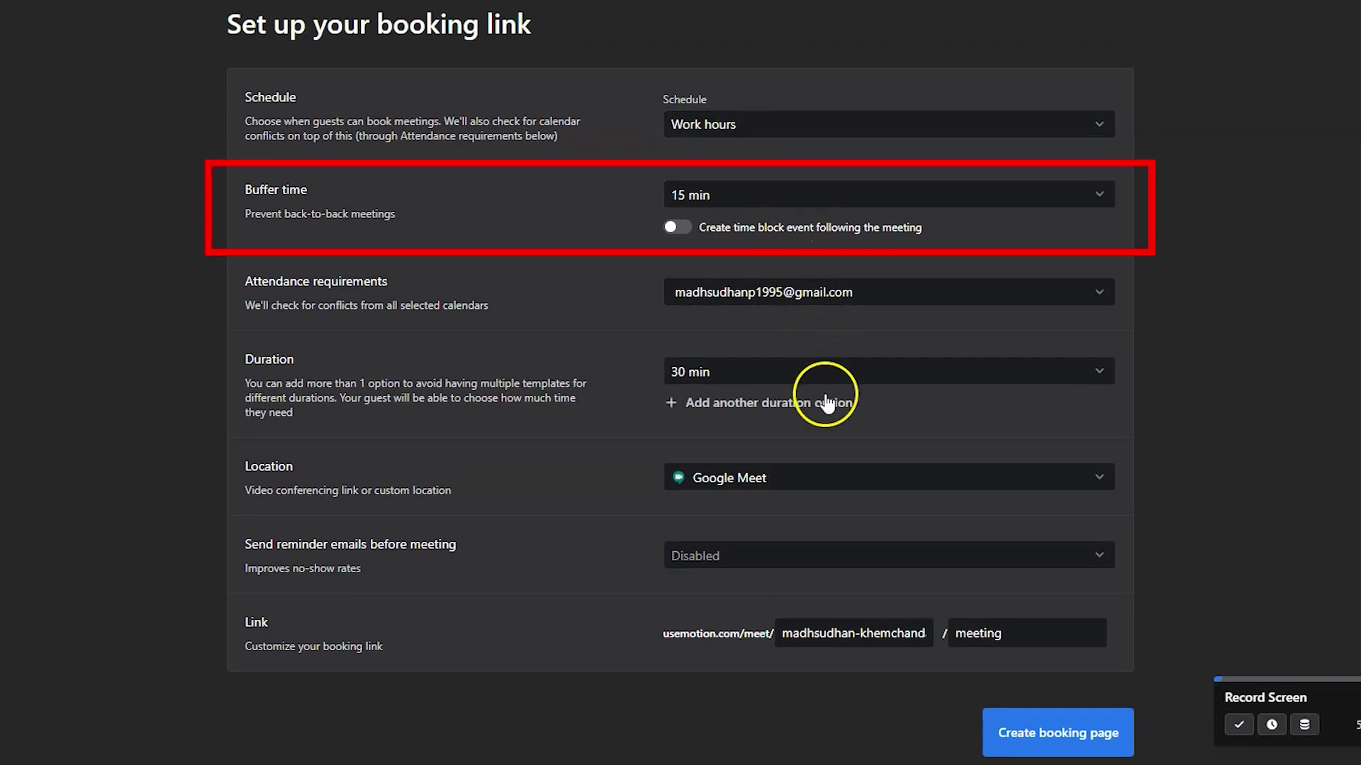
click(845, 485)
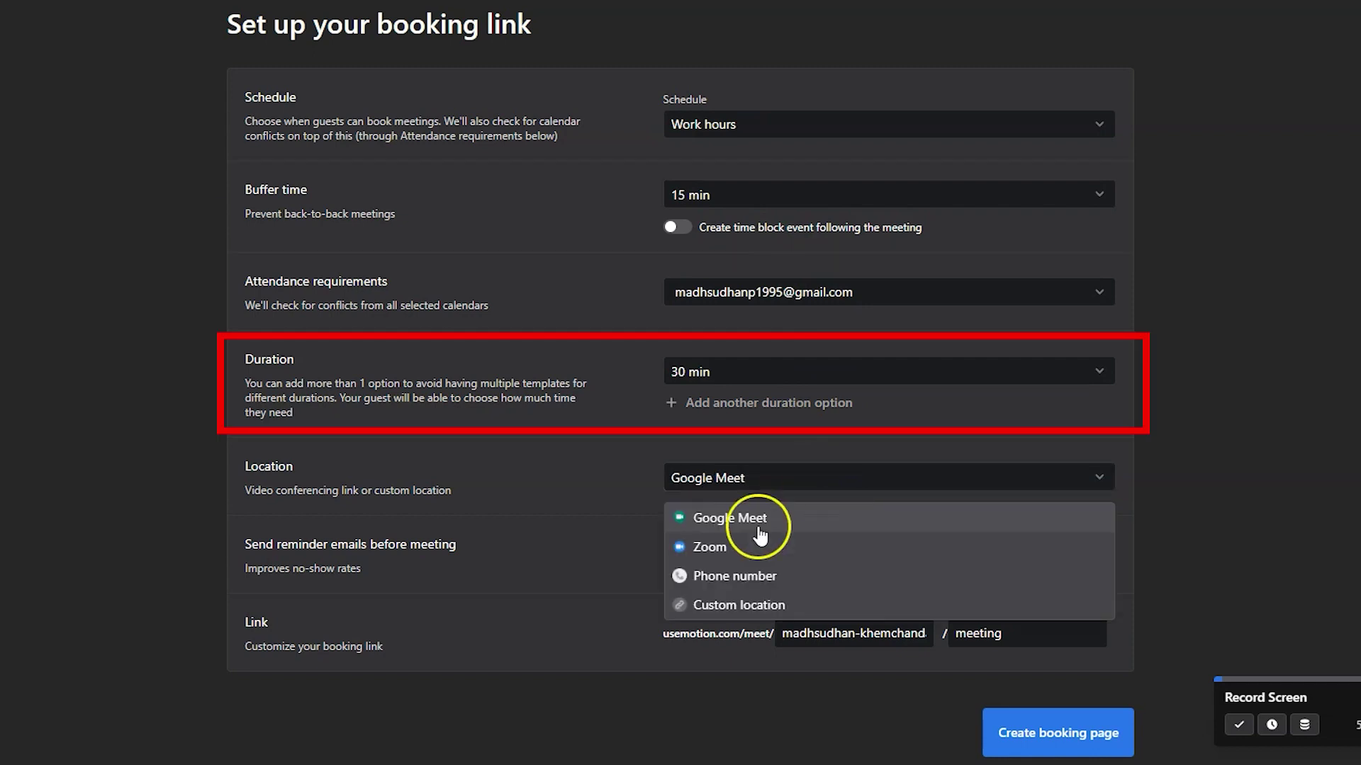
click(600, 567)
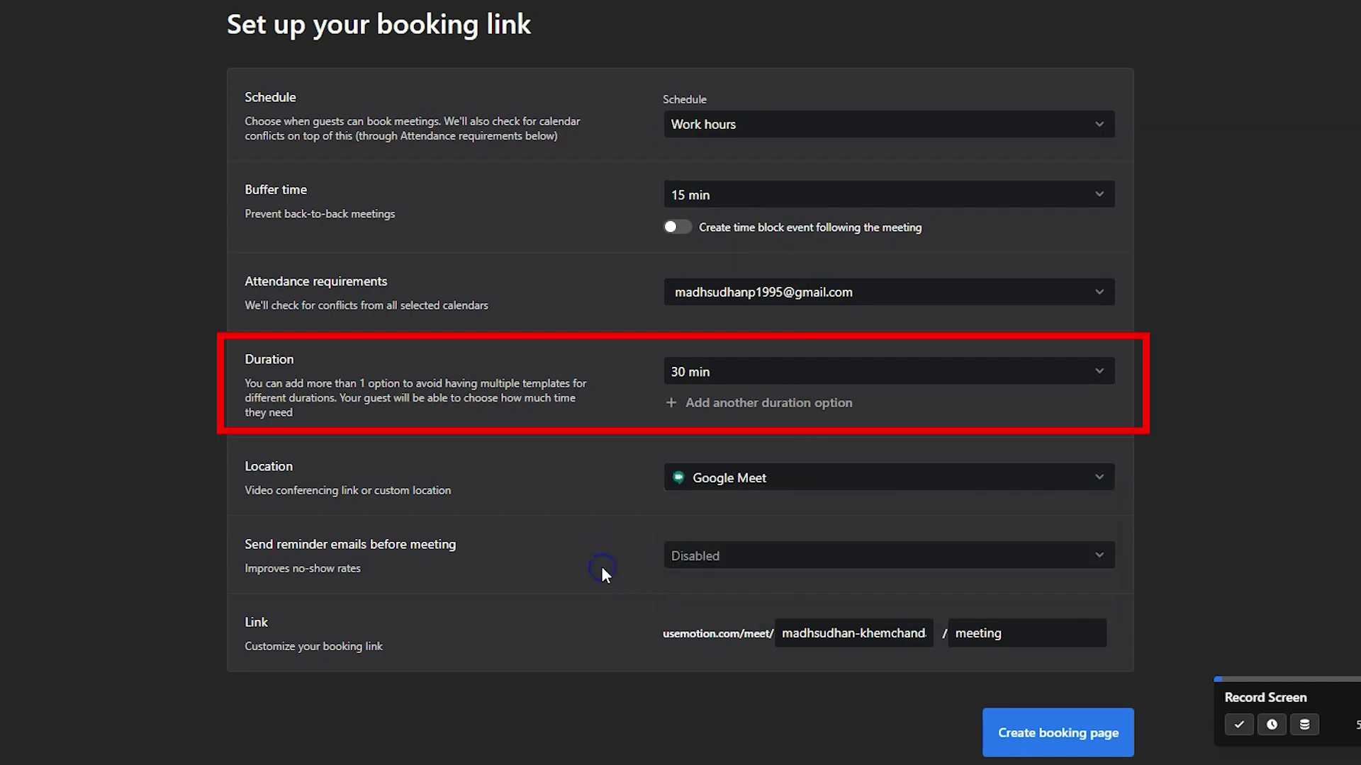
click(1029, 720)
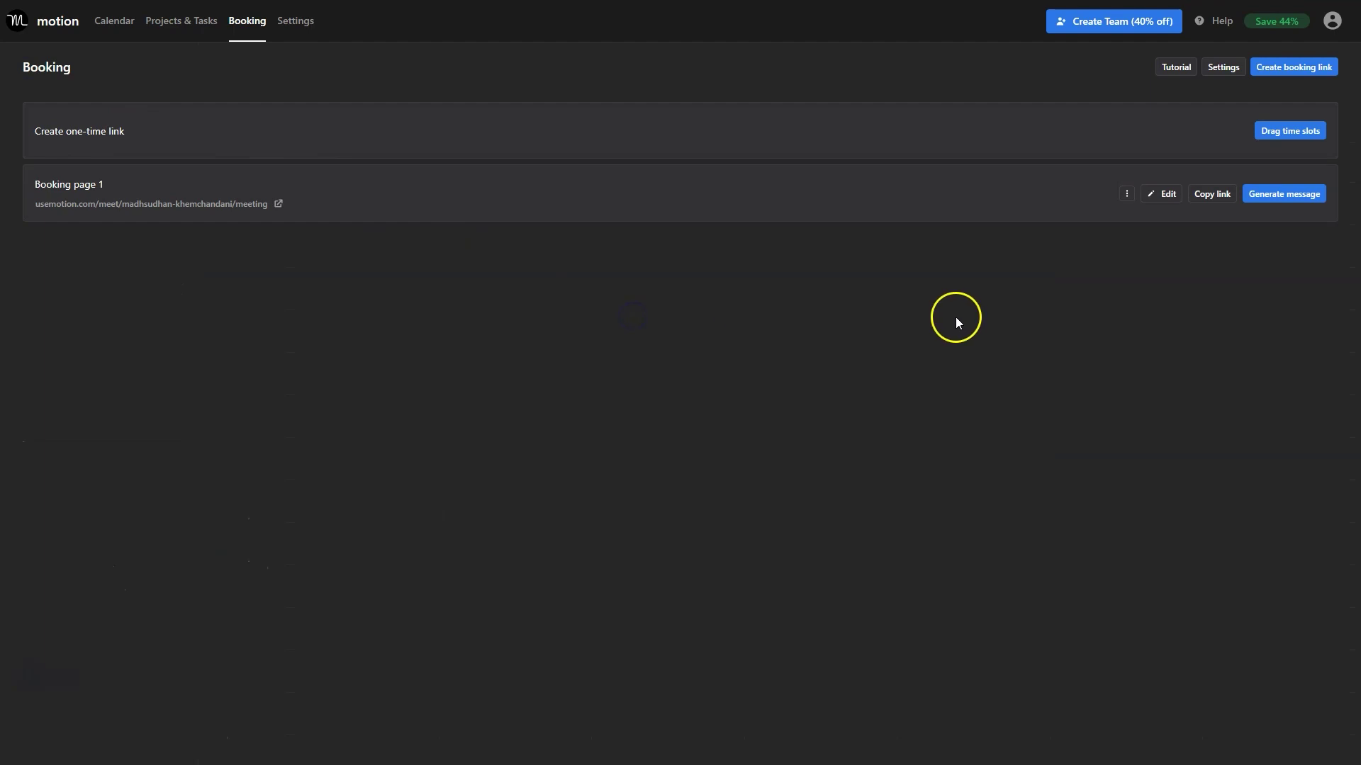
Mark Friday 10:15–11:15 as one-time availability and copy the resulting availability message.
click(1291, 131)
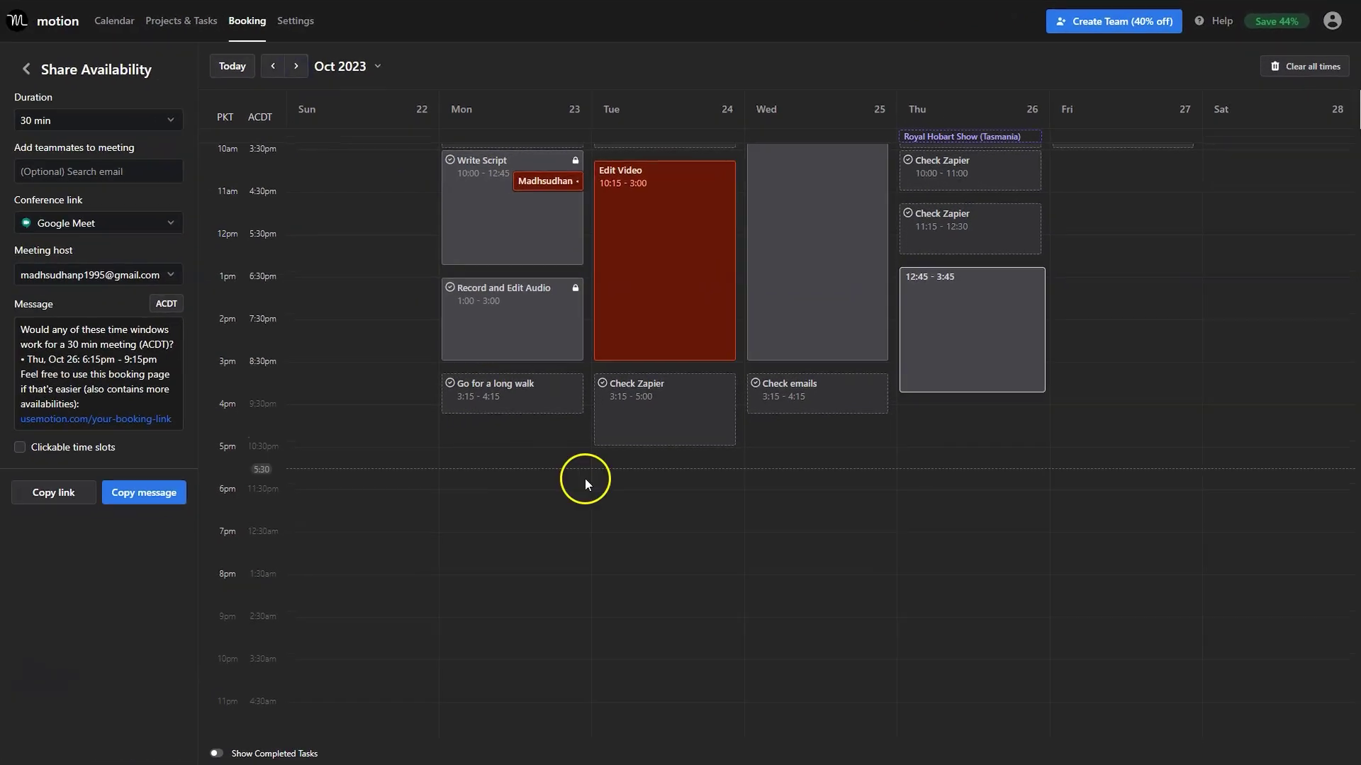
scroll(1113, 309, up, 2)
drag(1107, 267, 1112, 376)
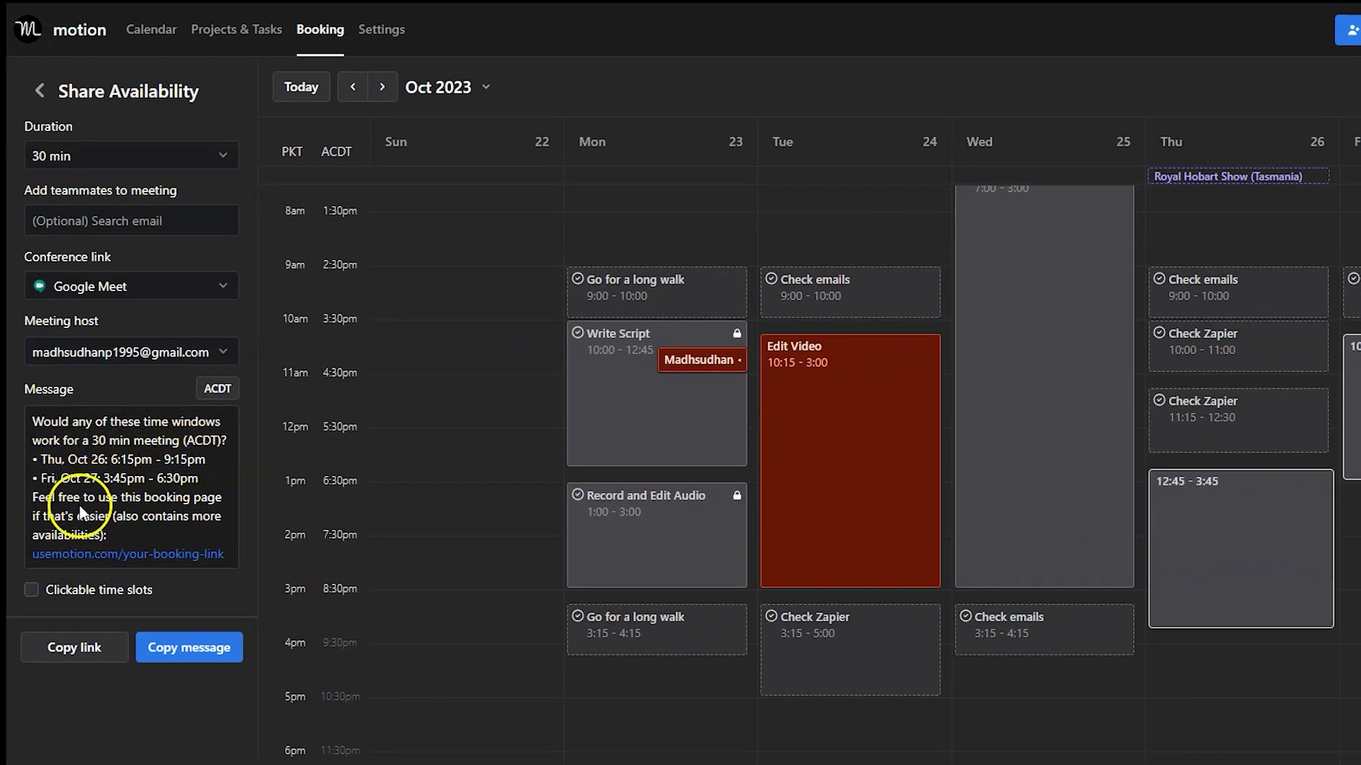
click(97, 509)
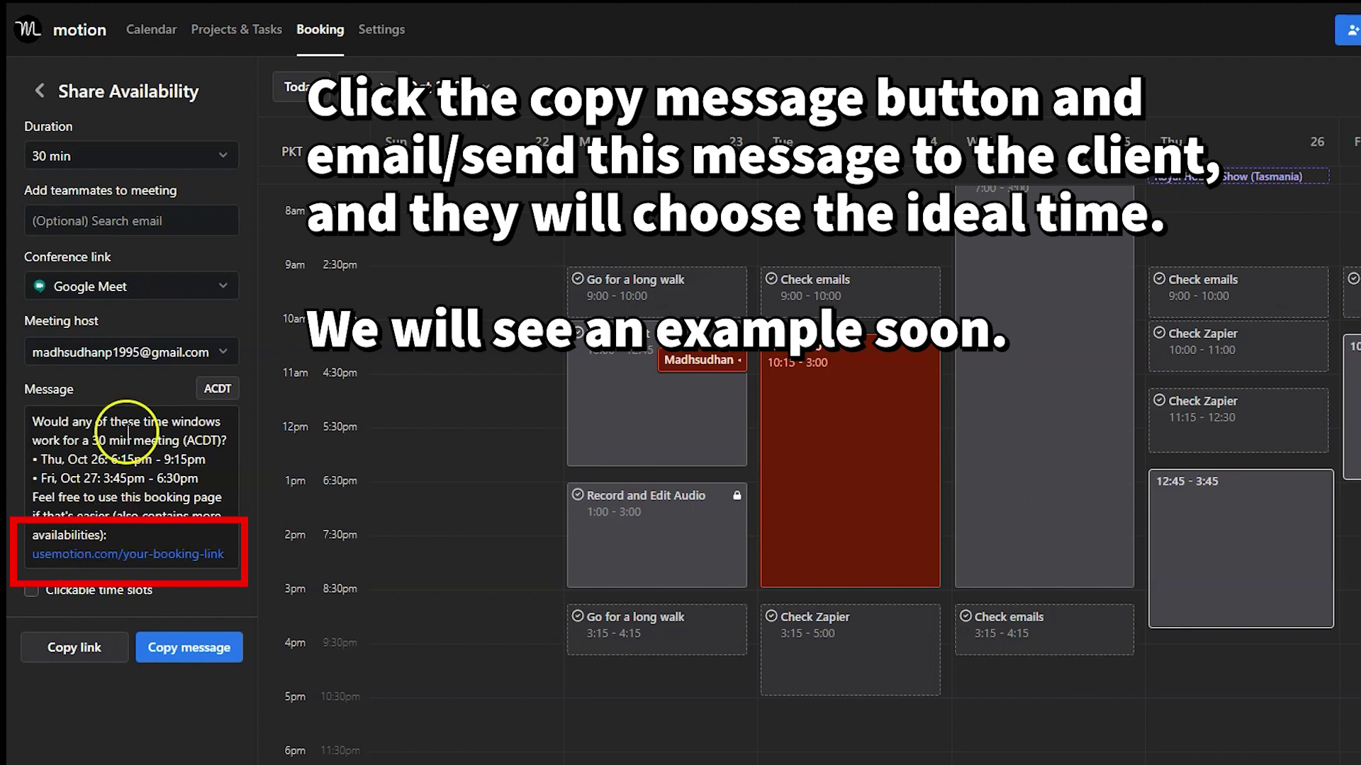
click(194, 645)
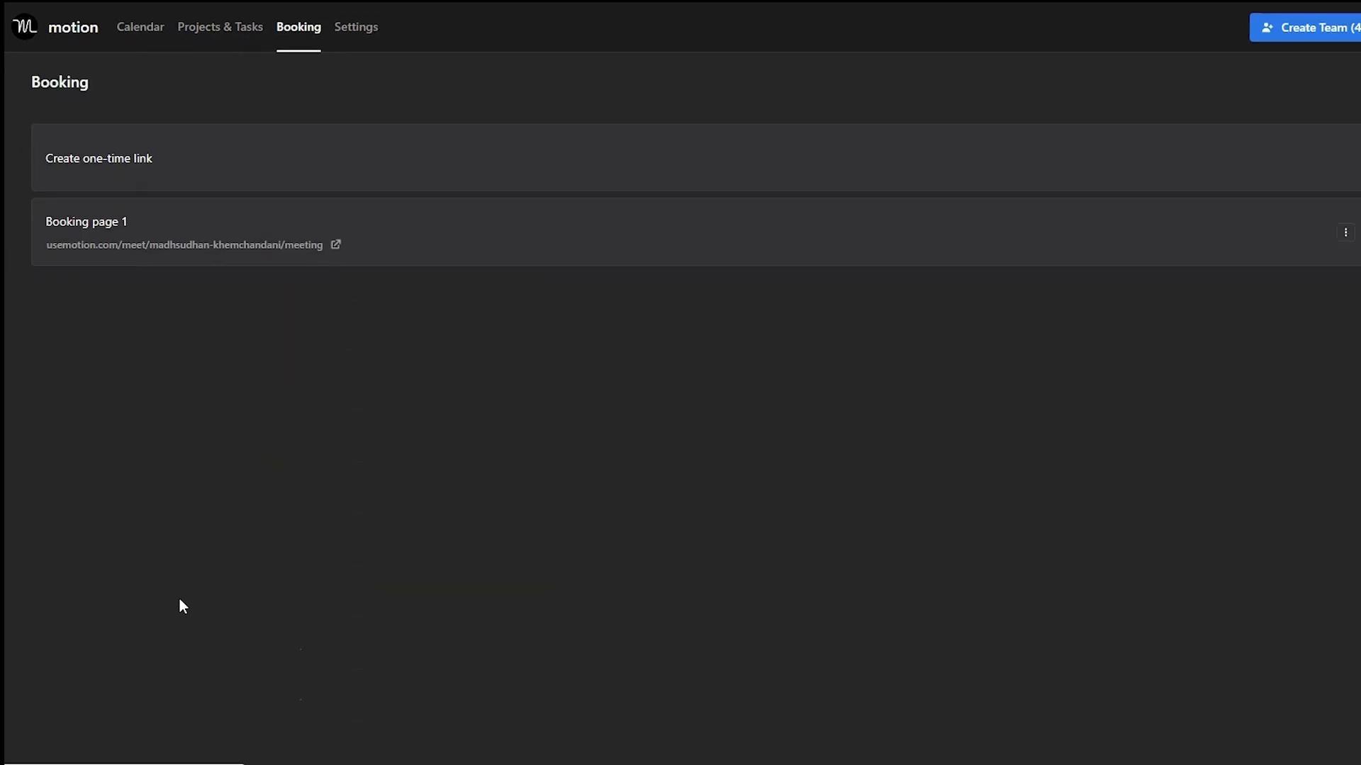
Create and save the Advice Appointments booking template, reviewing its buffer time options.
click(1301, 70)
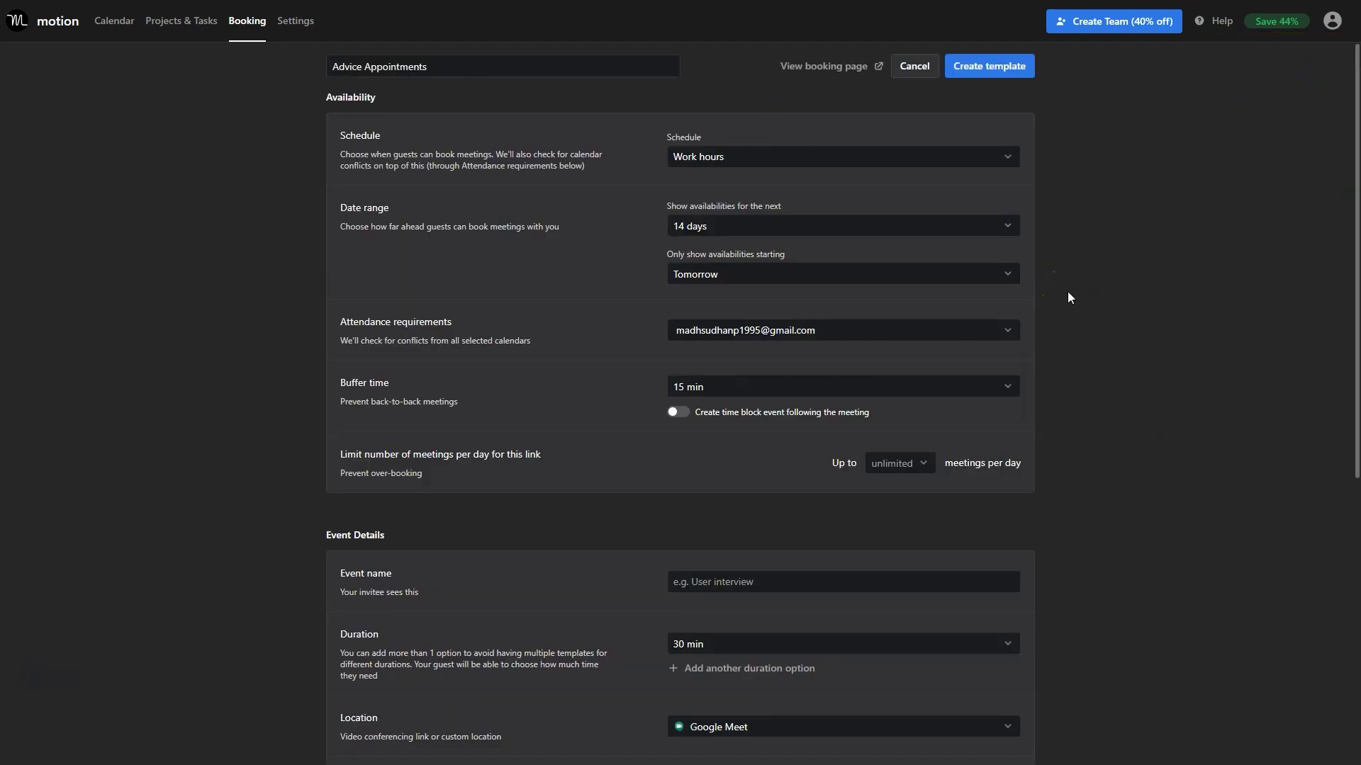
scroll(1068, 291, down, 1)
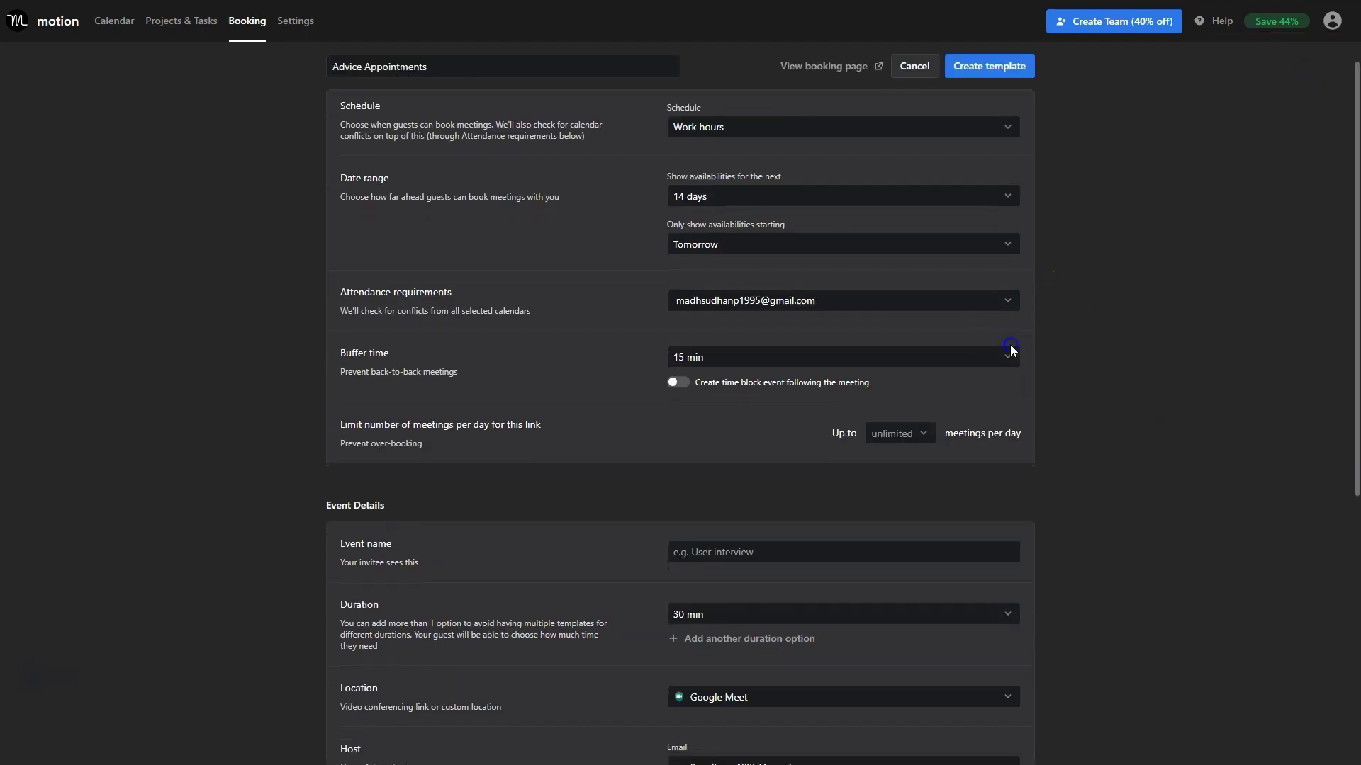
click(927, 355)
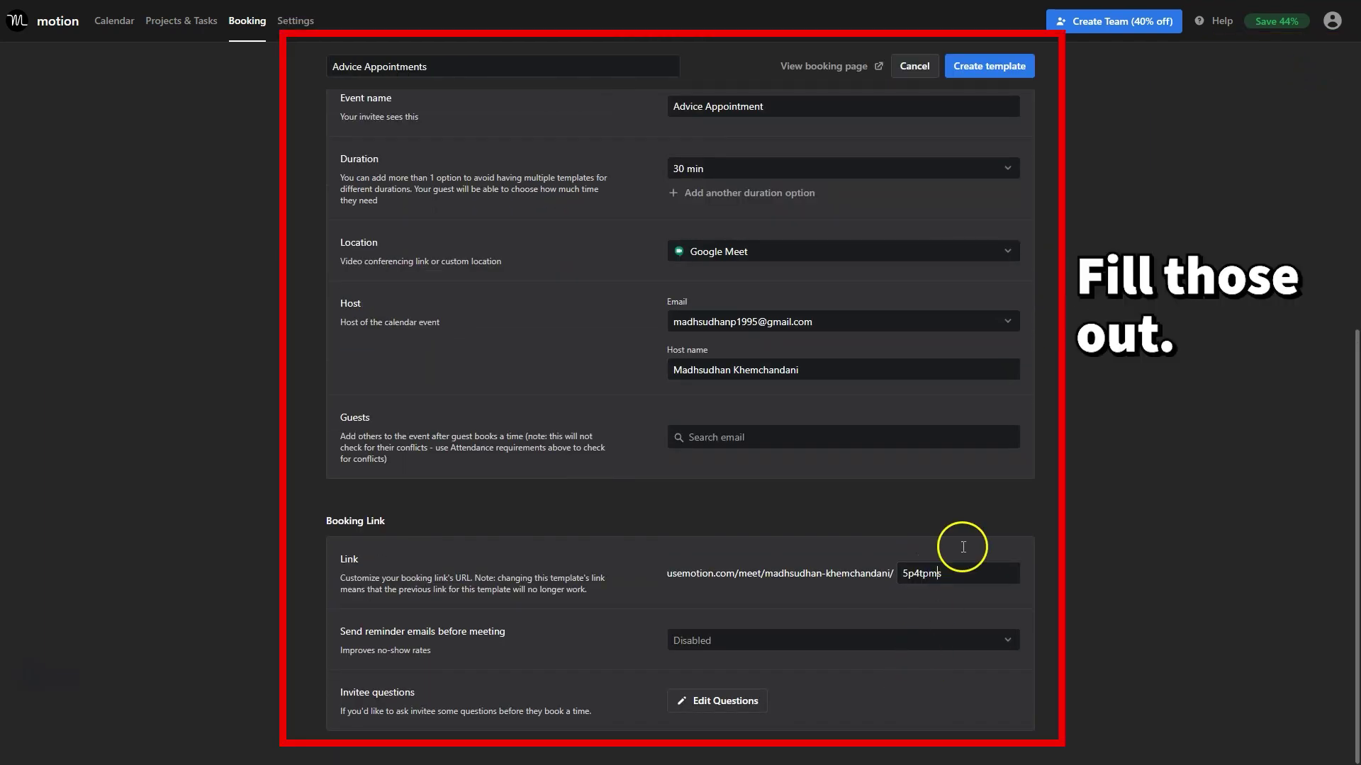
click(994, 76)
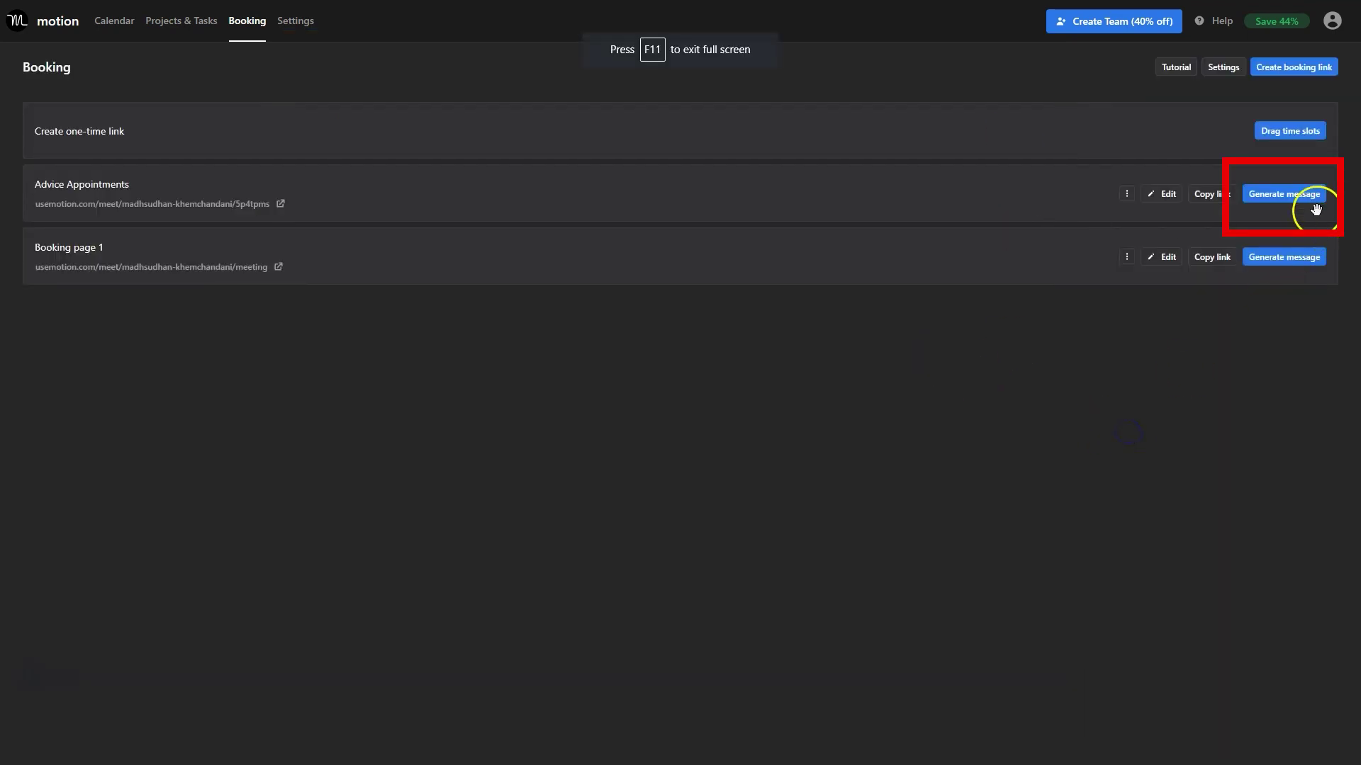
Generate the Advice Appointments availability message for the Oct 23–27 range.
click(1313, 199)
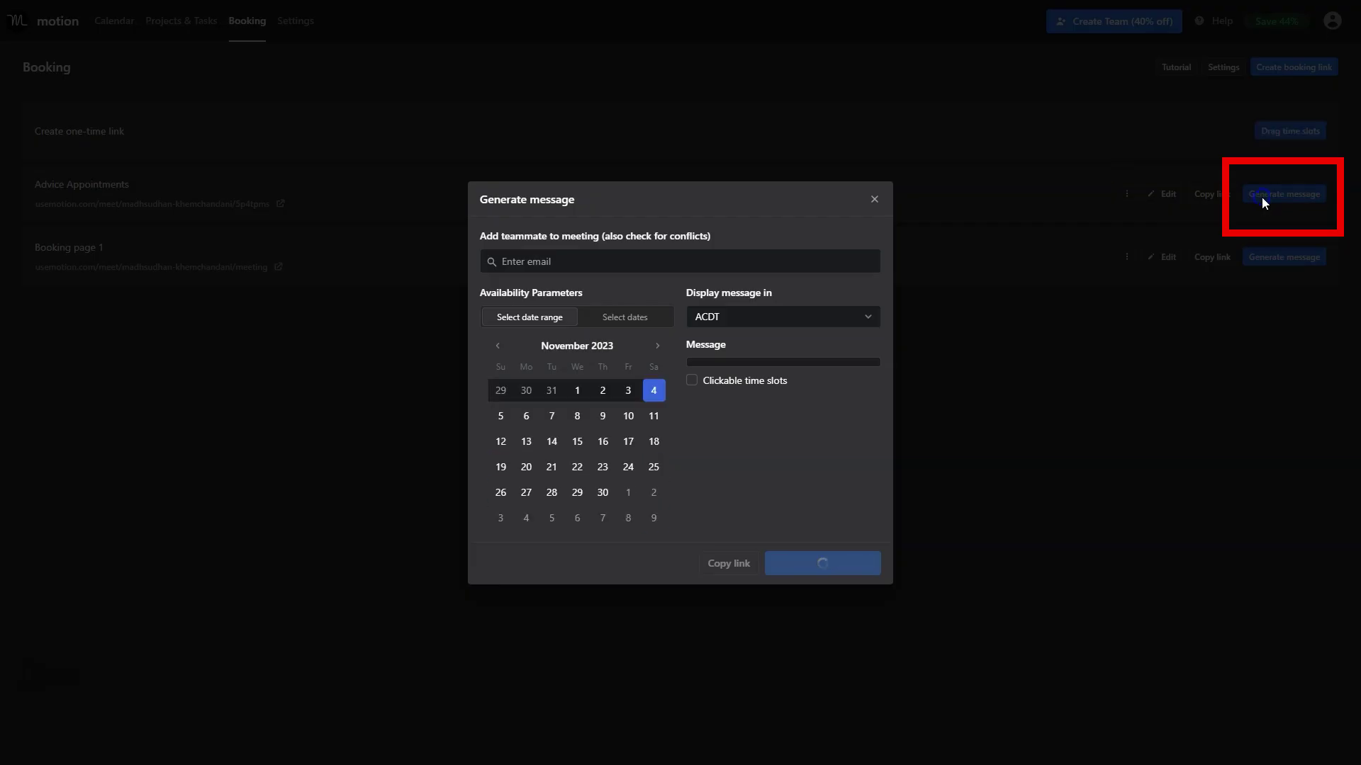
click(579, 273)
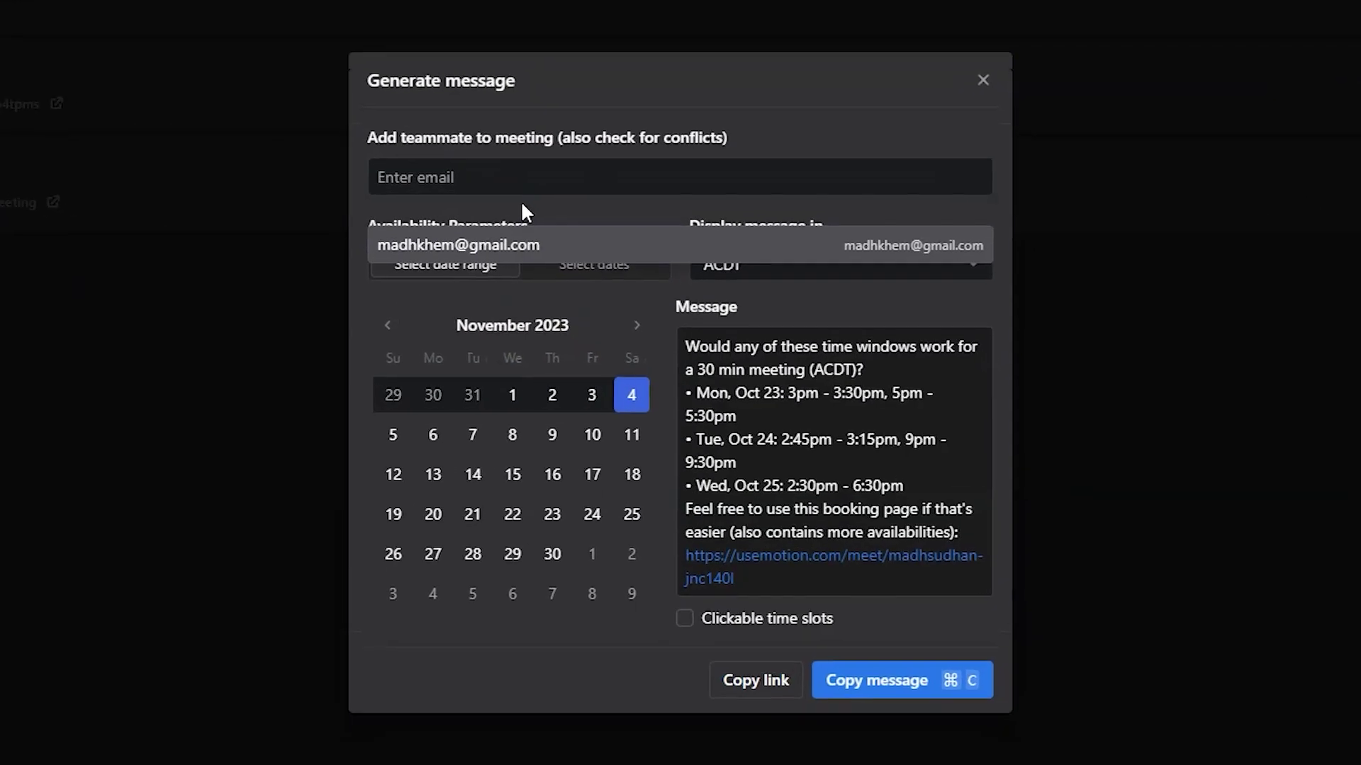
click(567, 135)
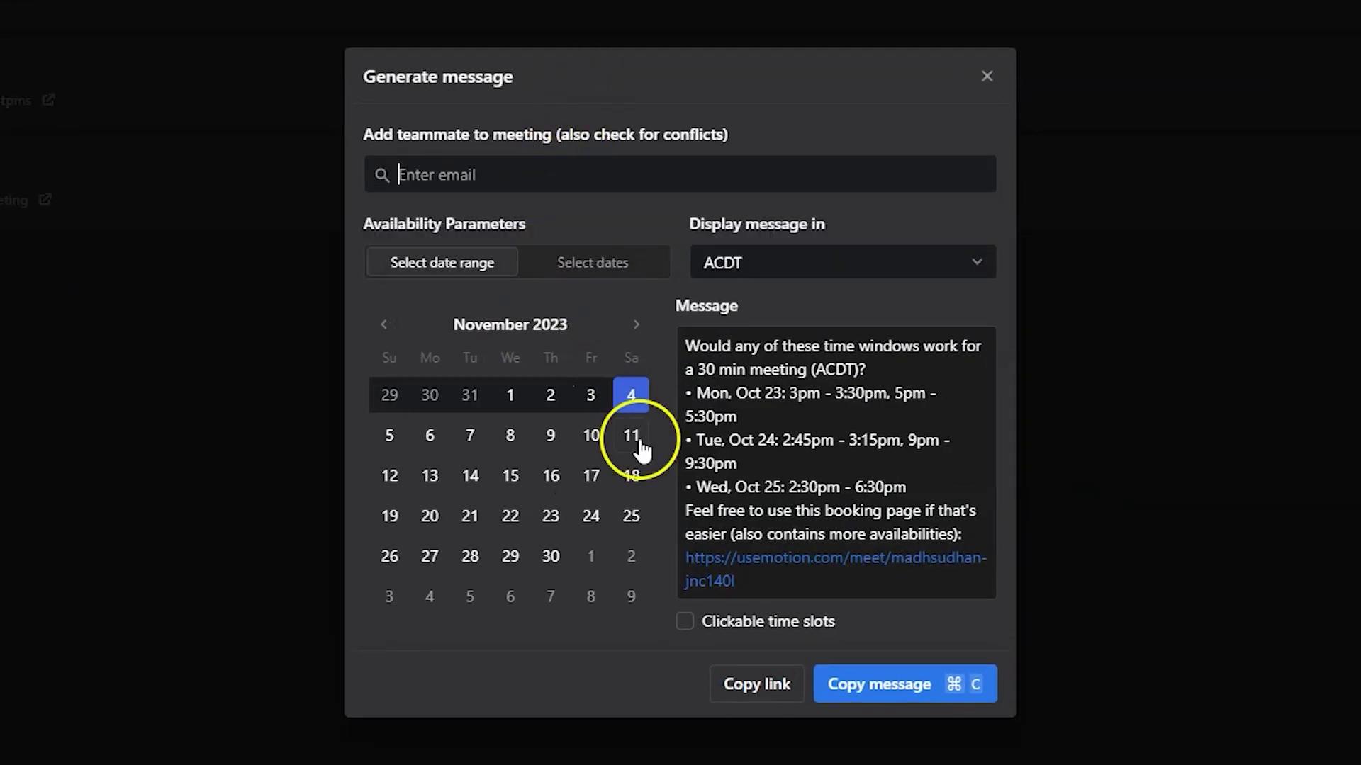
click(400, 401)
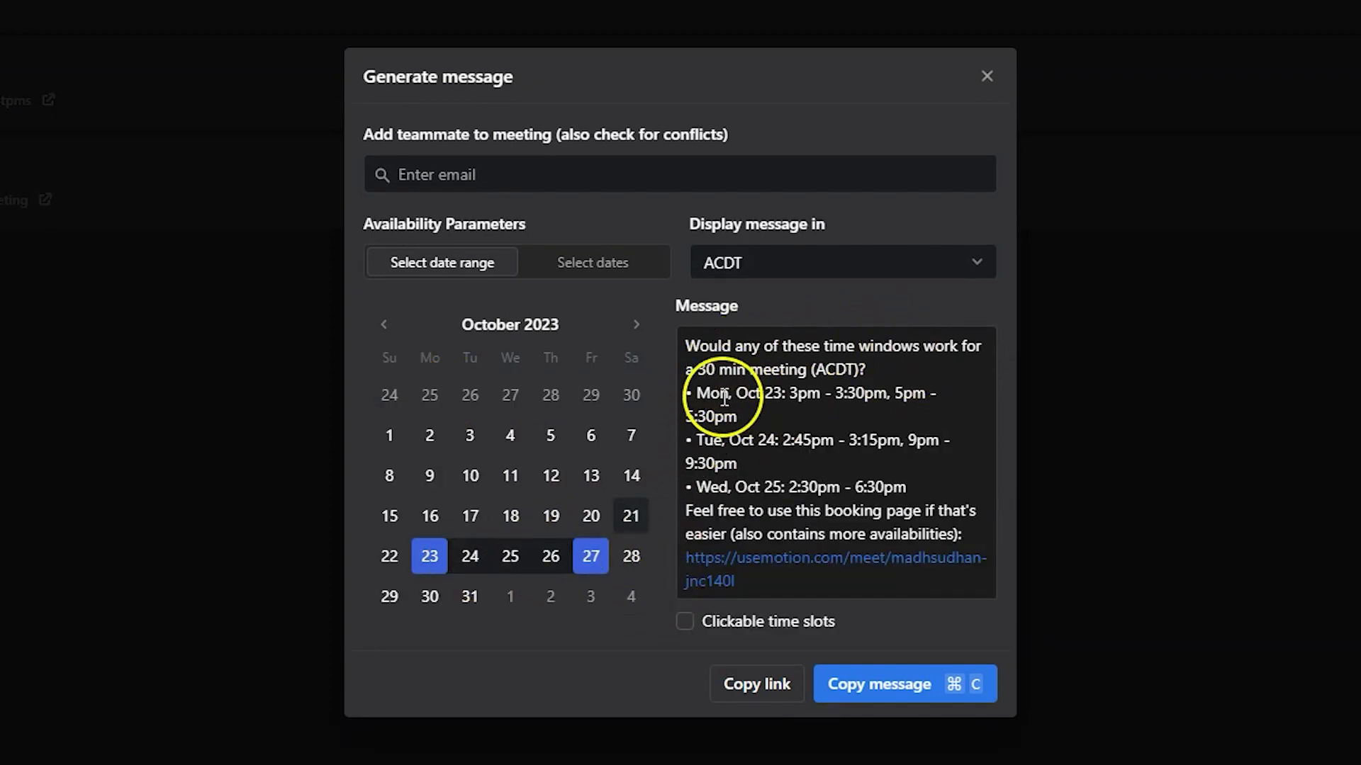
Email the copied availability message to the client and open its booking link.
click(880, 685)
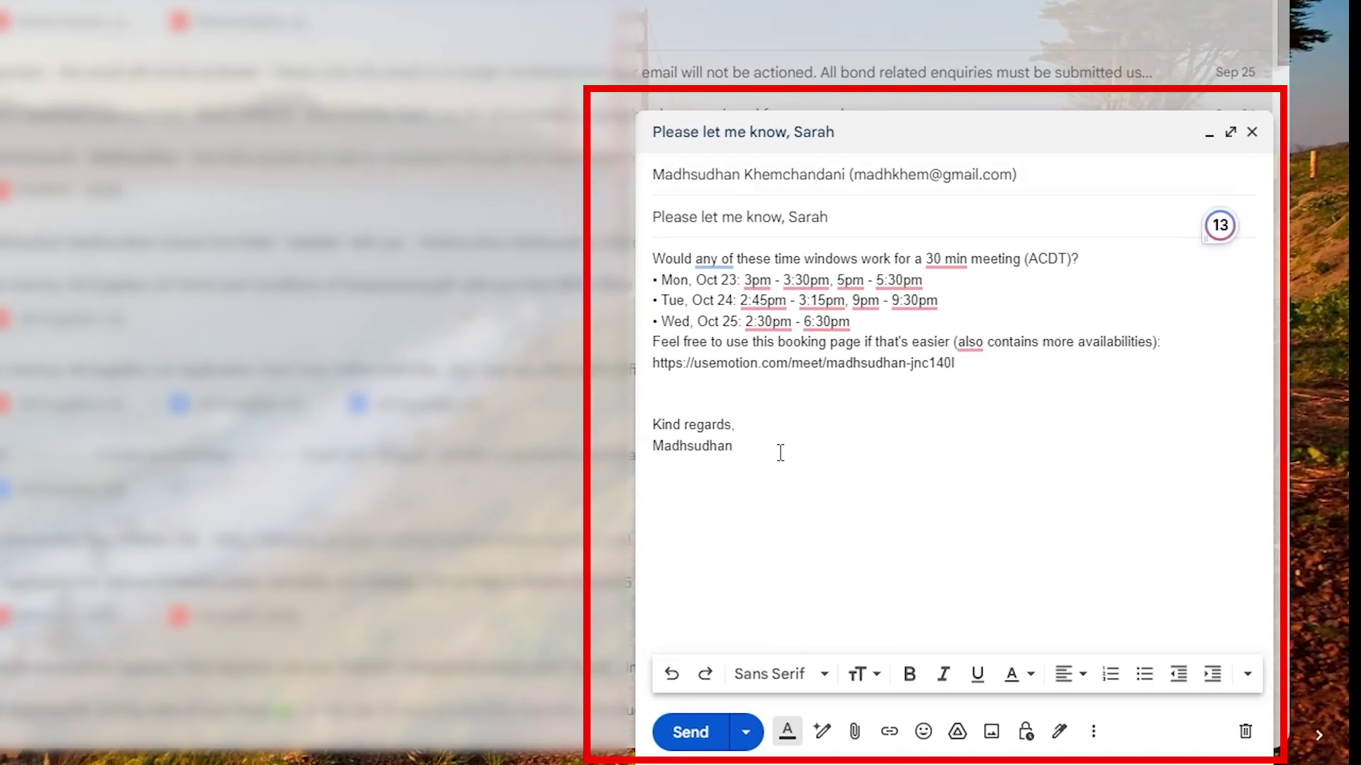
click(705, 737)
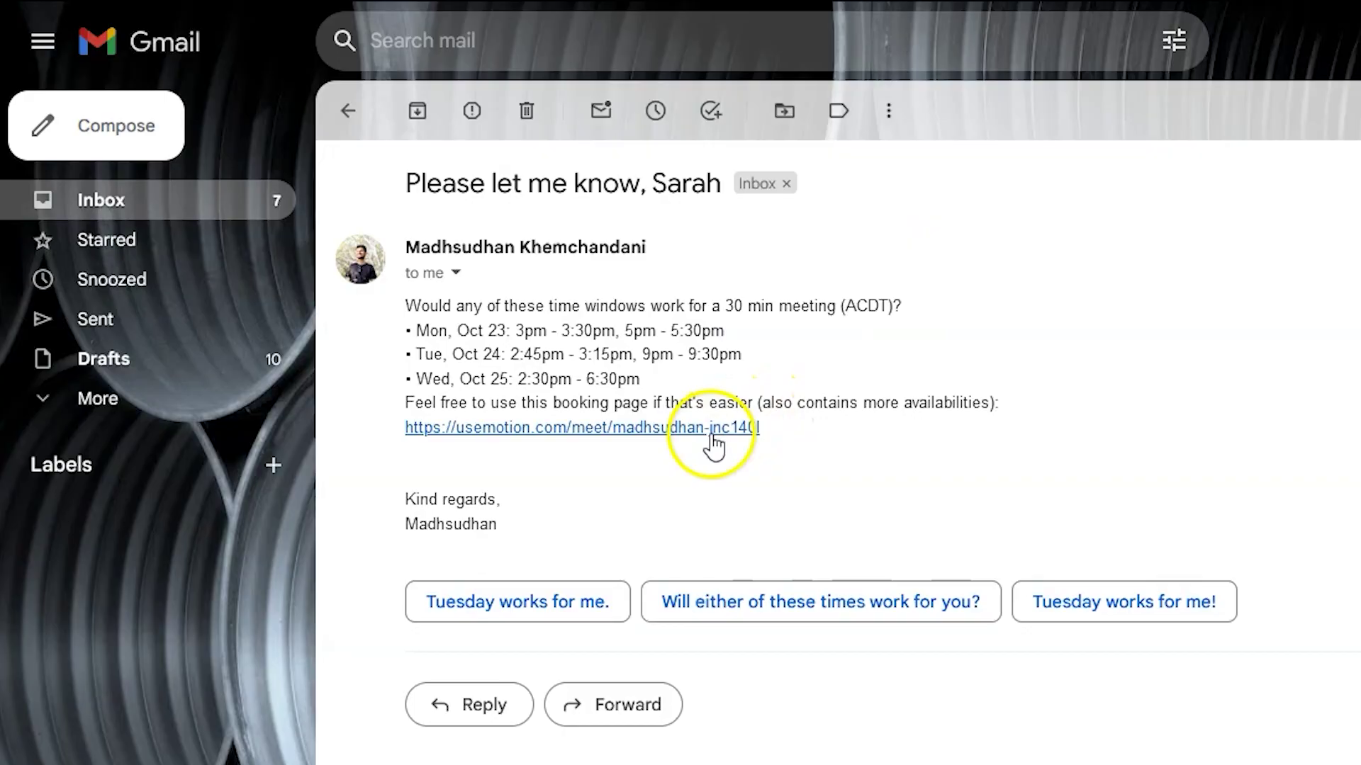
click(713, 445)
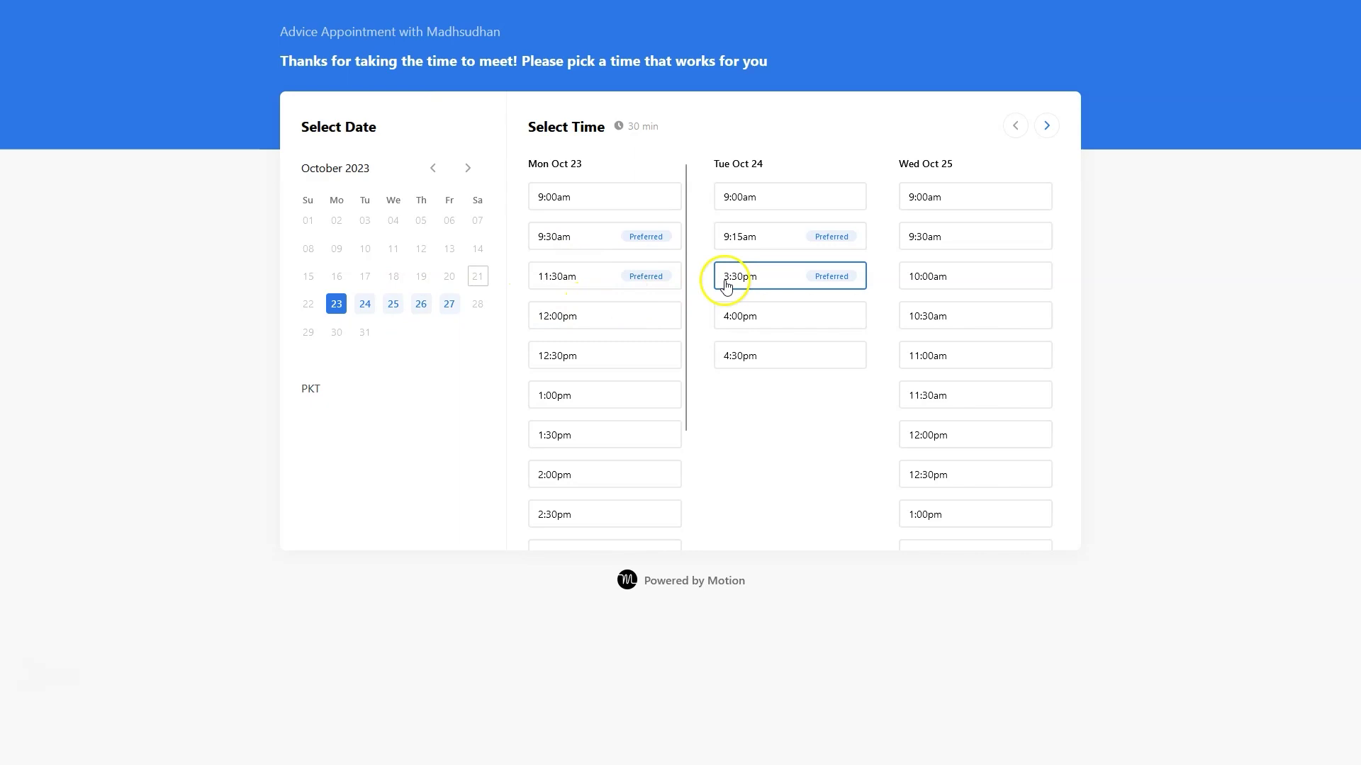
Book the 4:00pm Advice Appointment slot on Tue Oct 24.
click(772, 312)
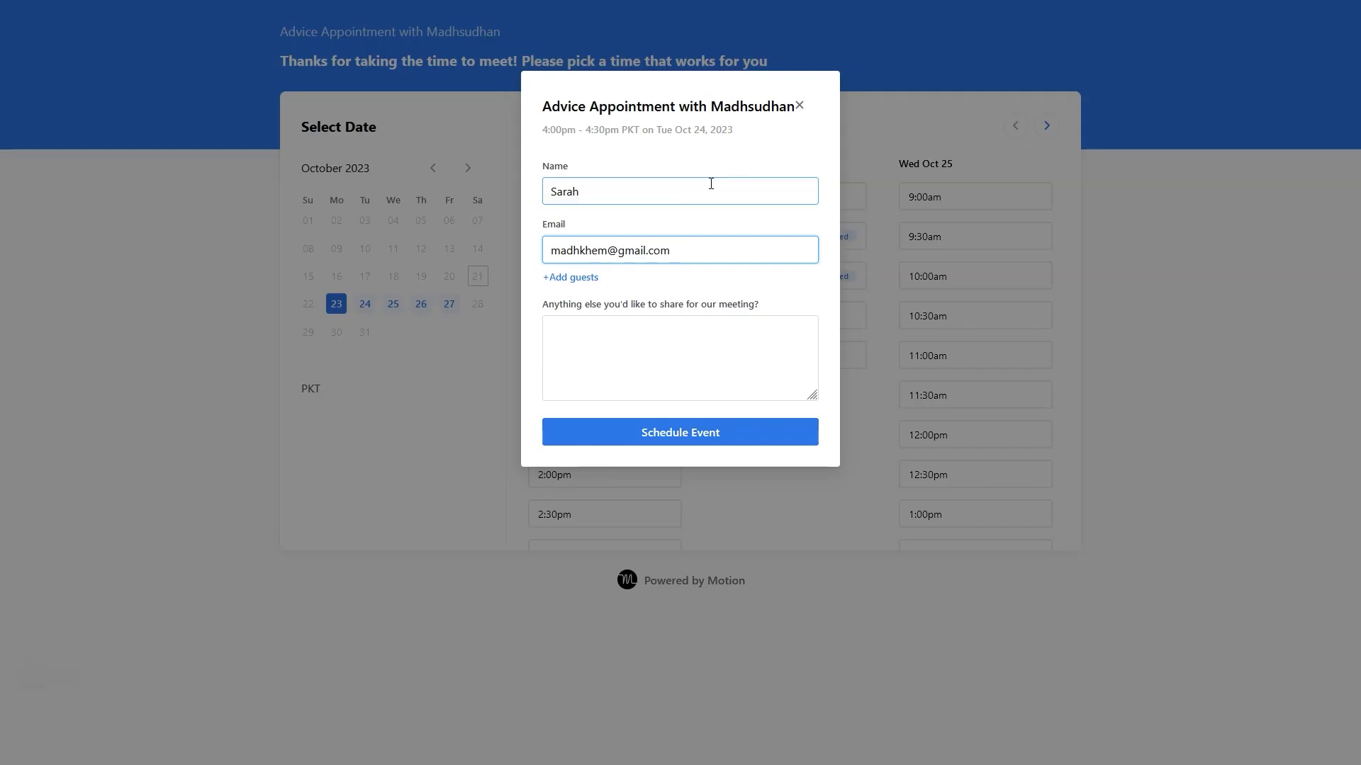
click(680, 430)
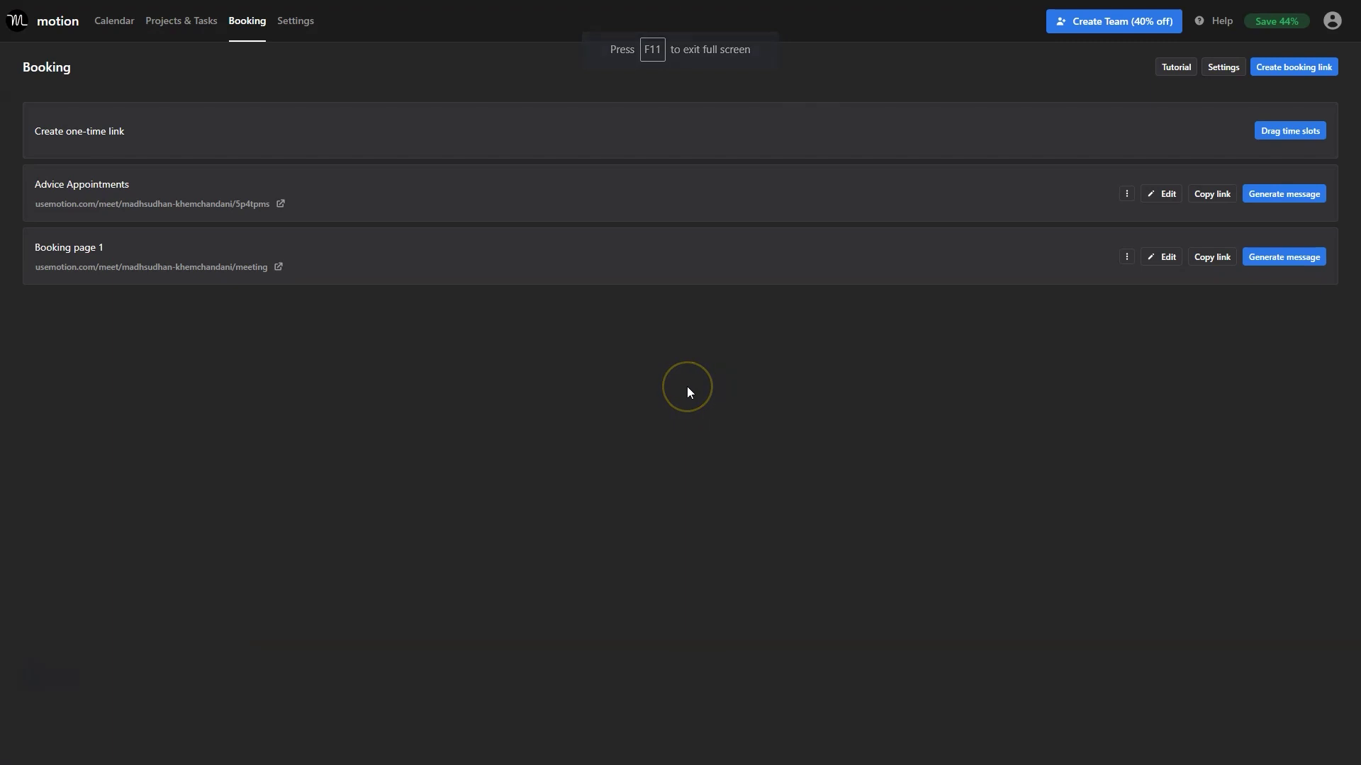
Show the calendar week of Oct 22 and open Tuesday's booked Advice appointment.
click(184, 28)
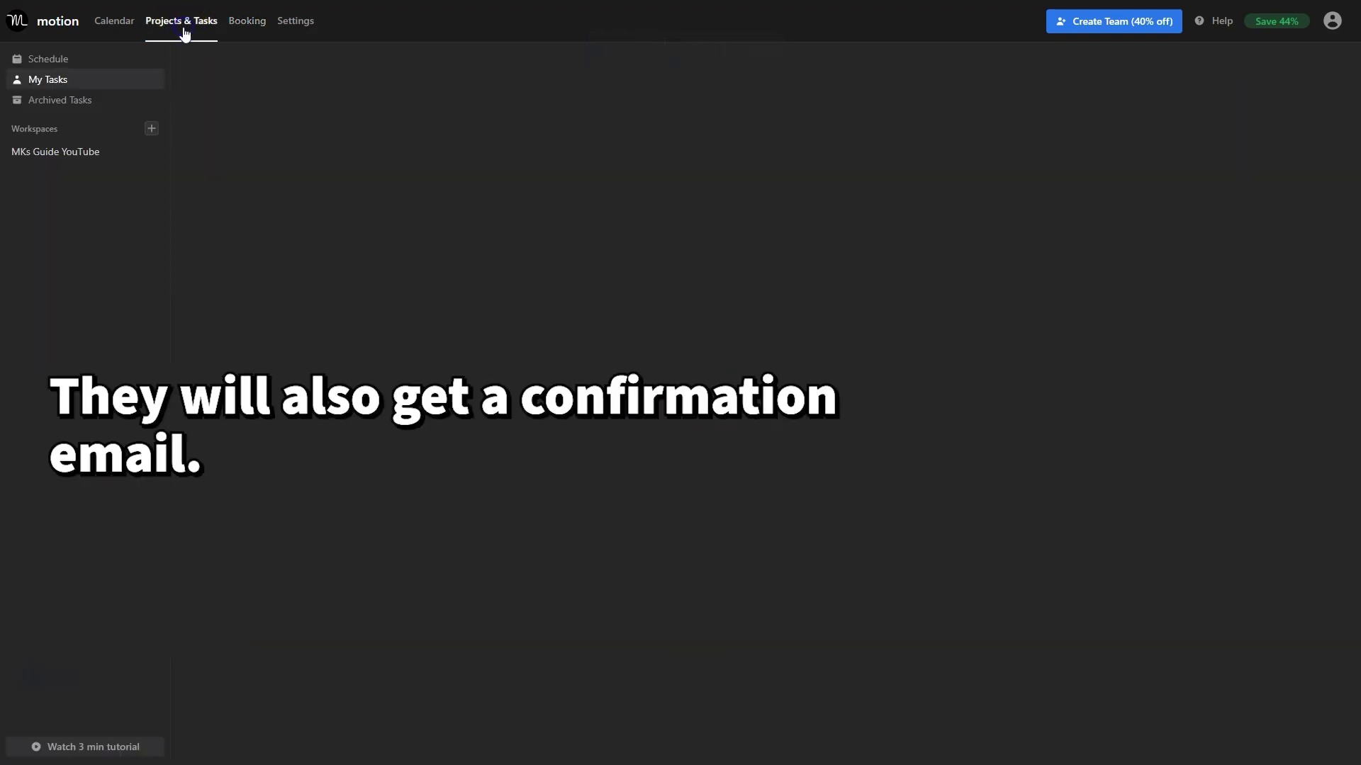
click(113, 25)
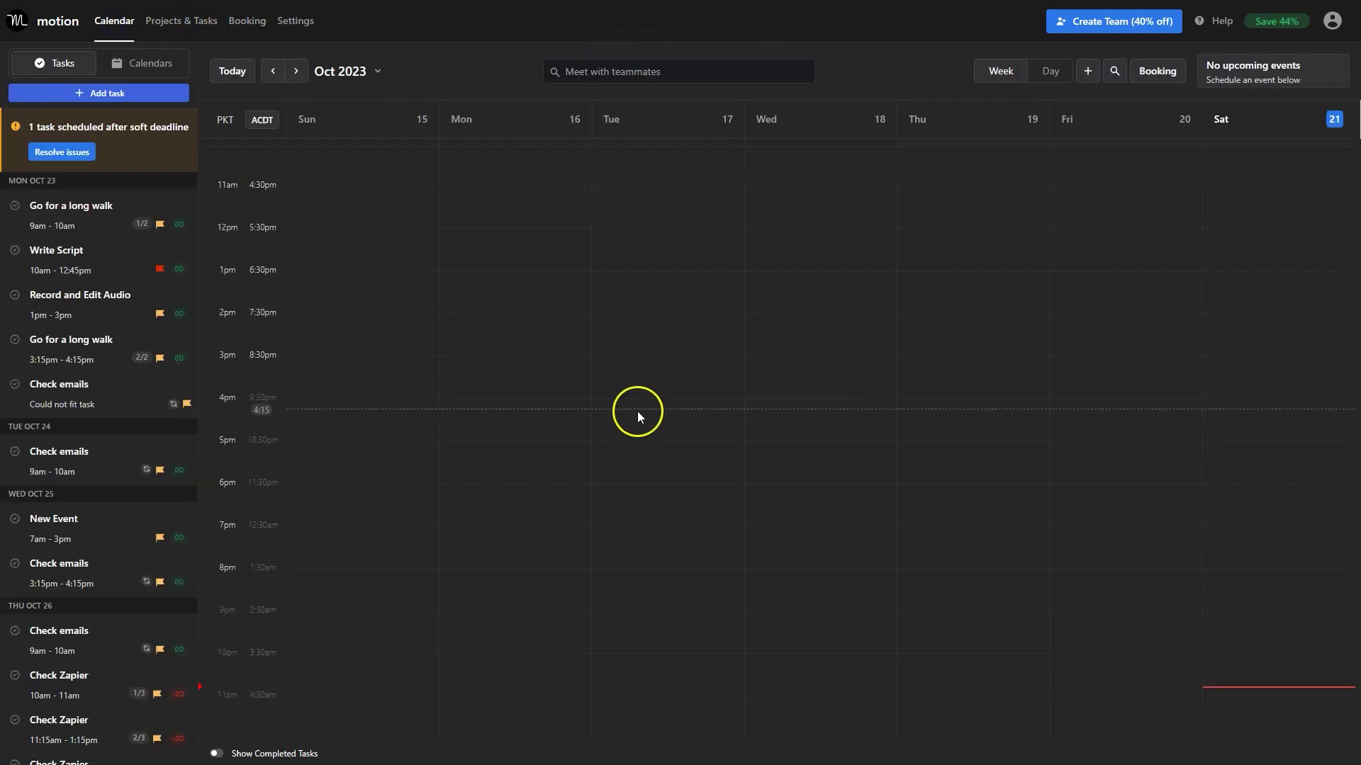
click(295, 70)
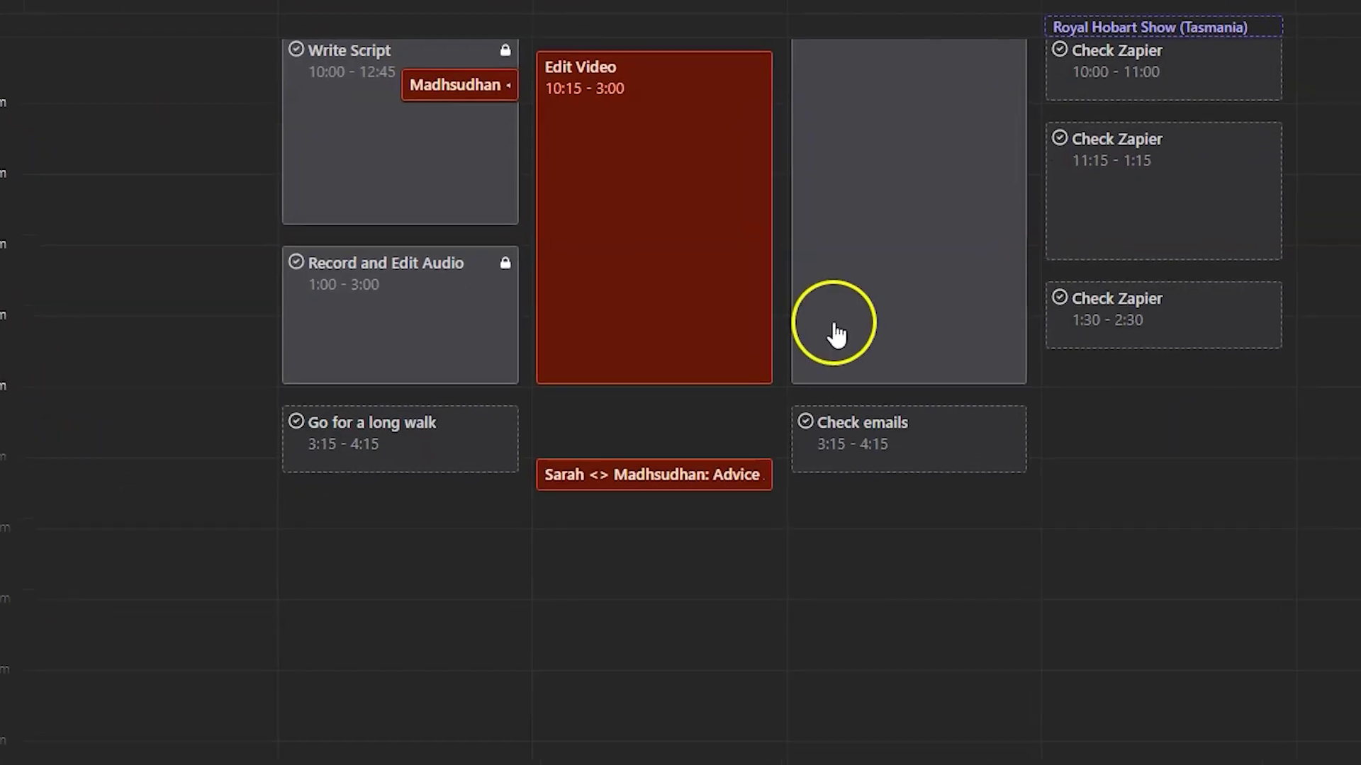
scroll(811, 323, up, 2)
scroll(694, 390, up, 2)
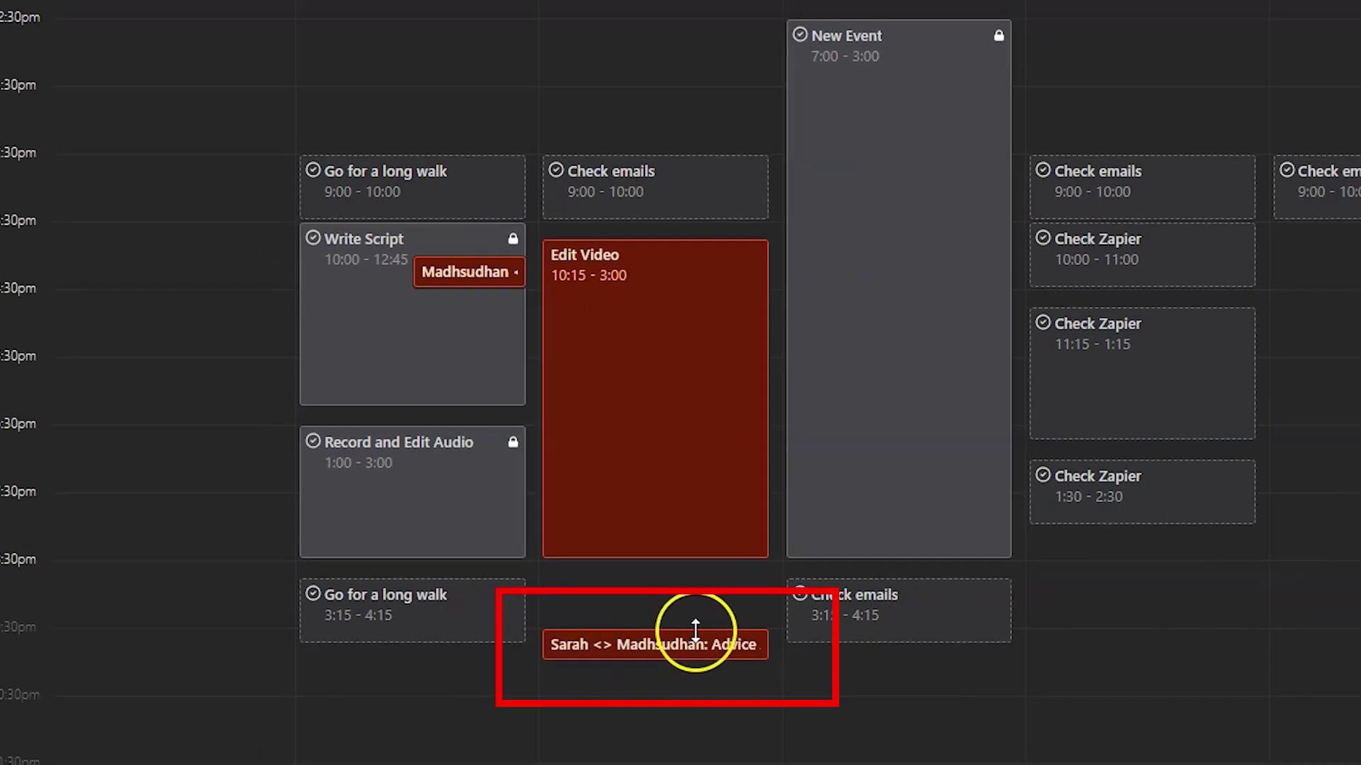
click(641, 644)
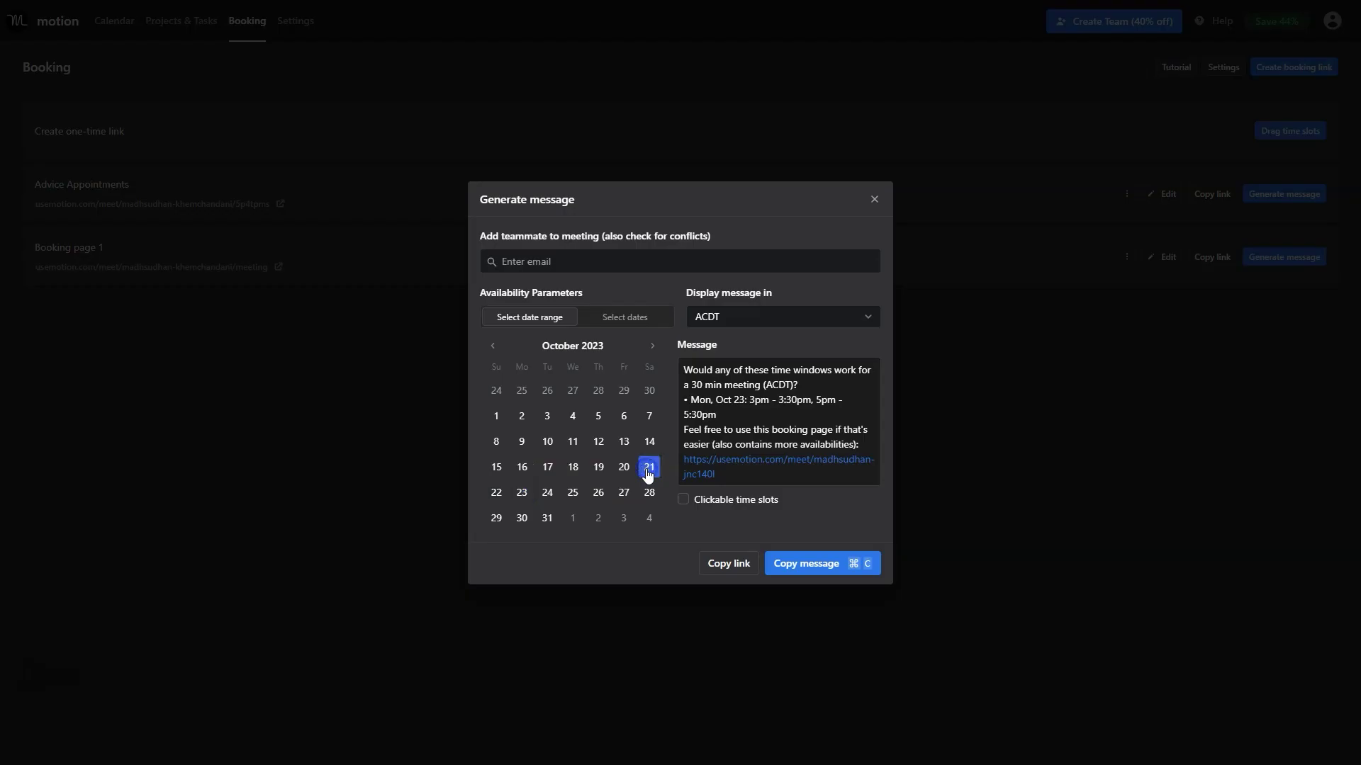
Reselect the availability message's date range from Oct 23 to Oct 27.
click(545, 519)
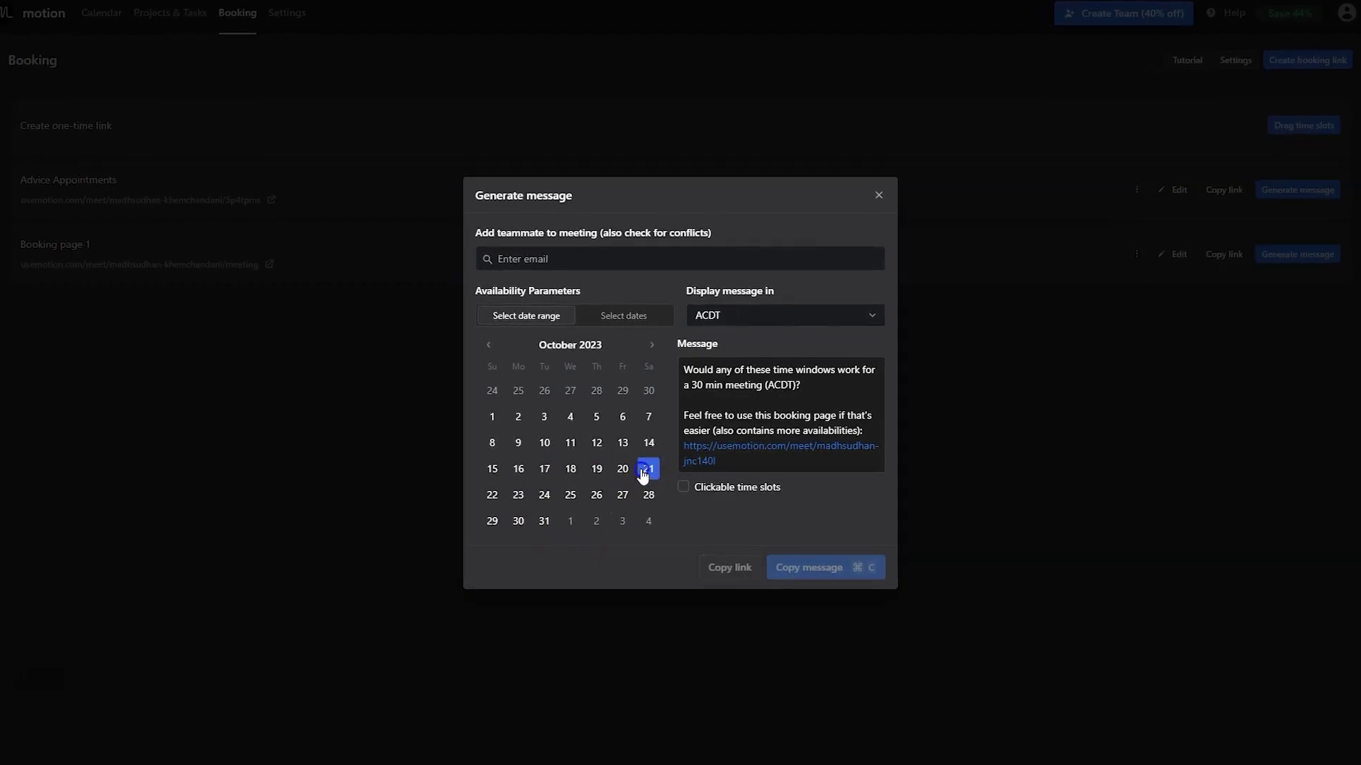
click(613, 496)
click(526, 500)
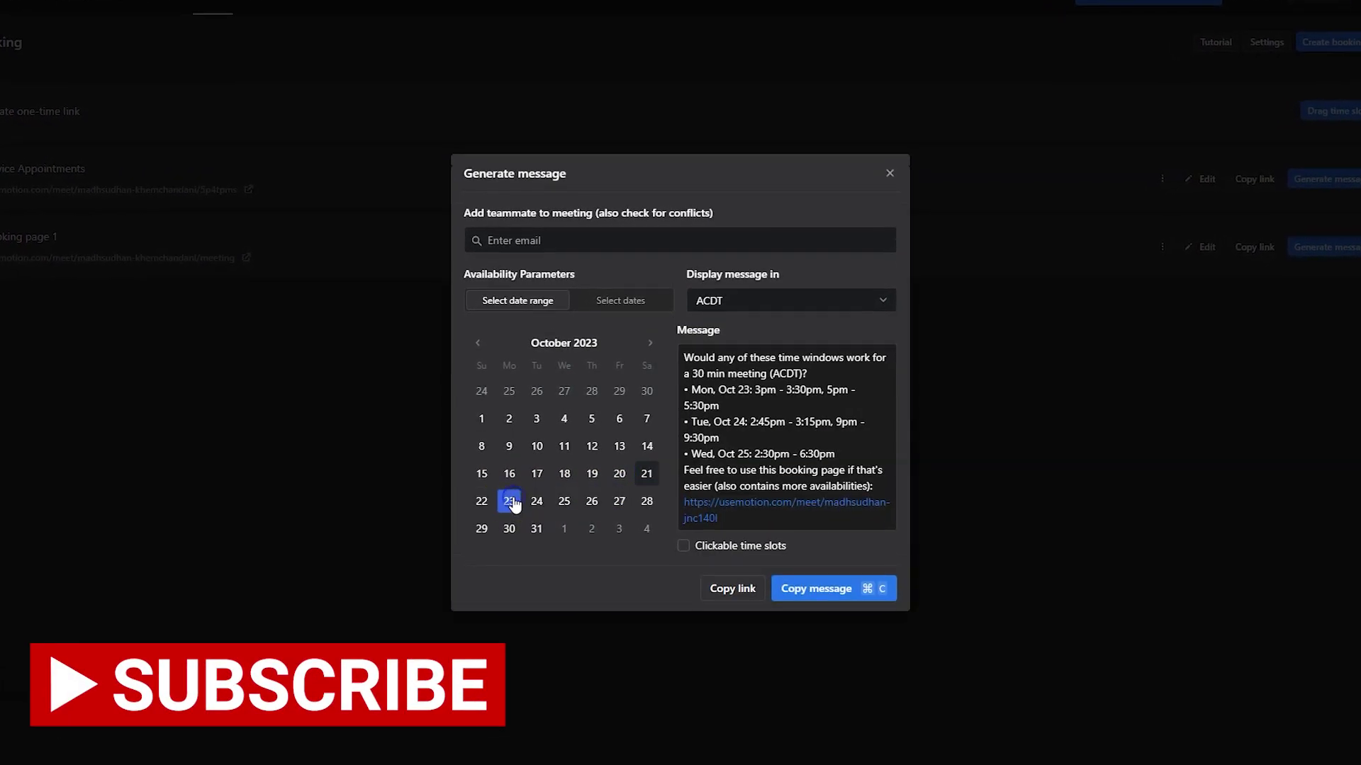
click(620, 501)
click(624, 505)
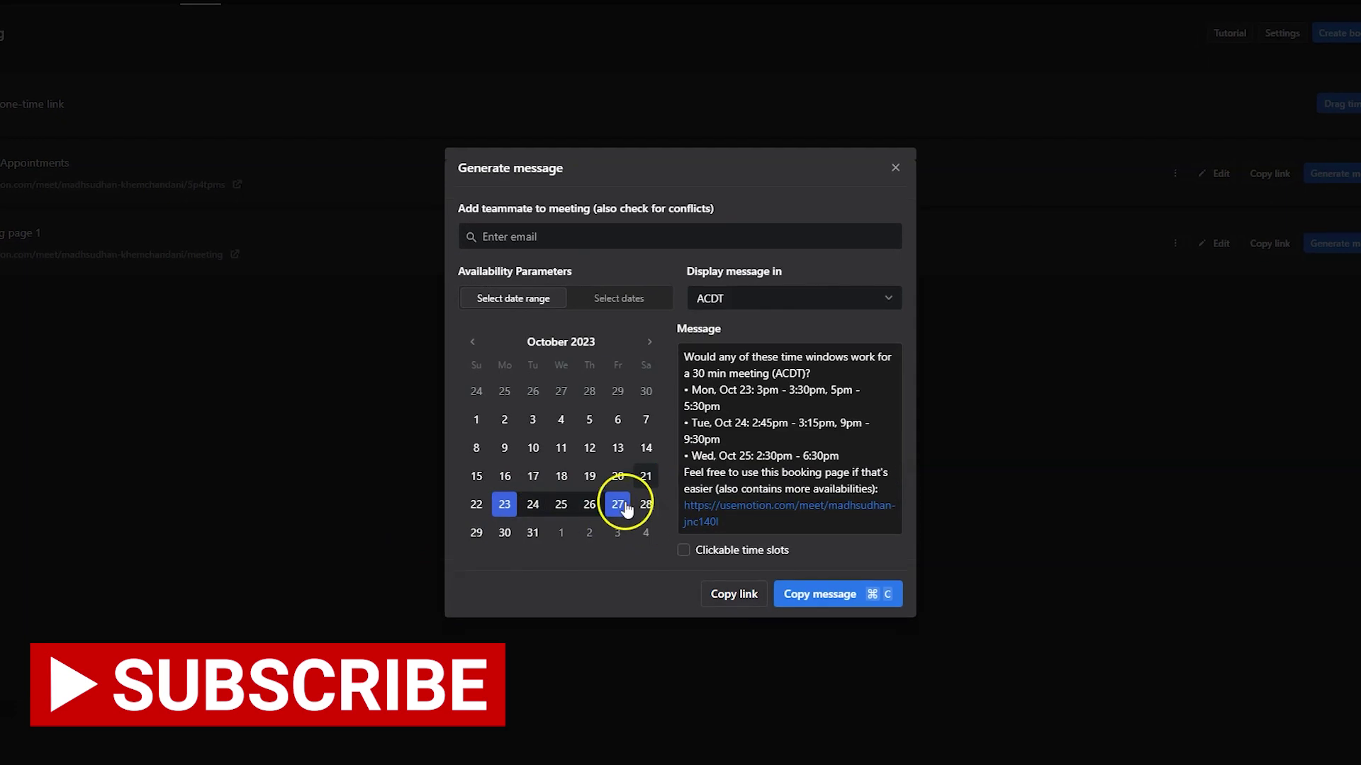